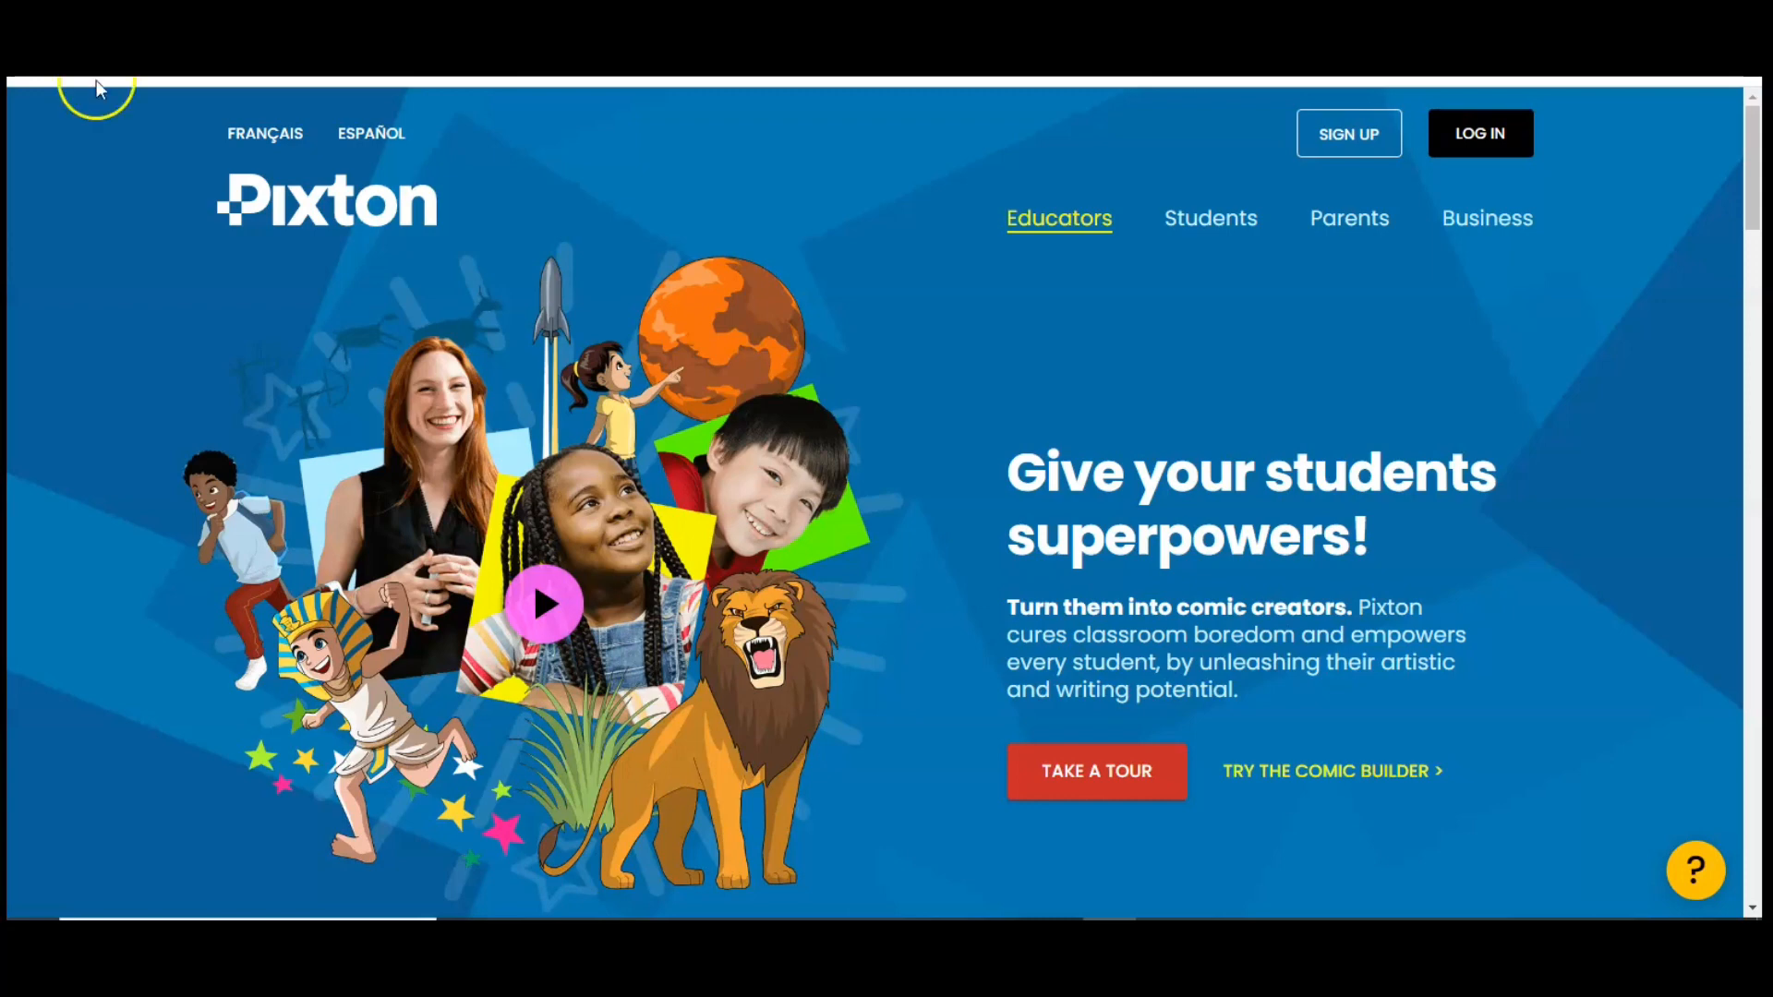
- Log in to Pixton and create a blank comic from scratch in the EDUC422 FALL2022 class
left_click(1466, 138)
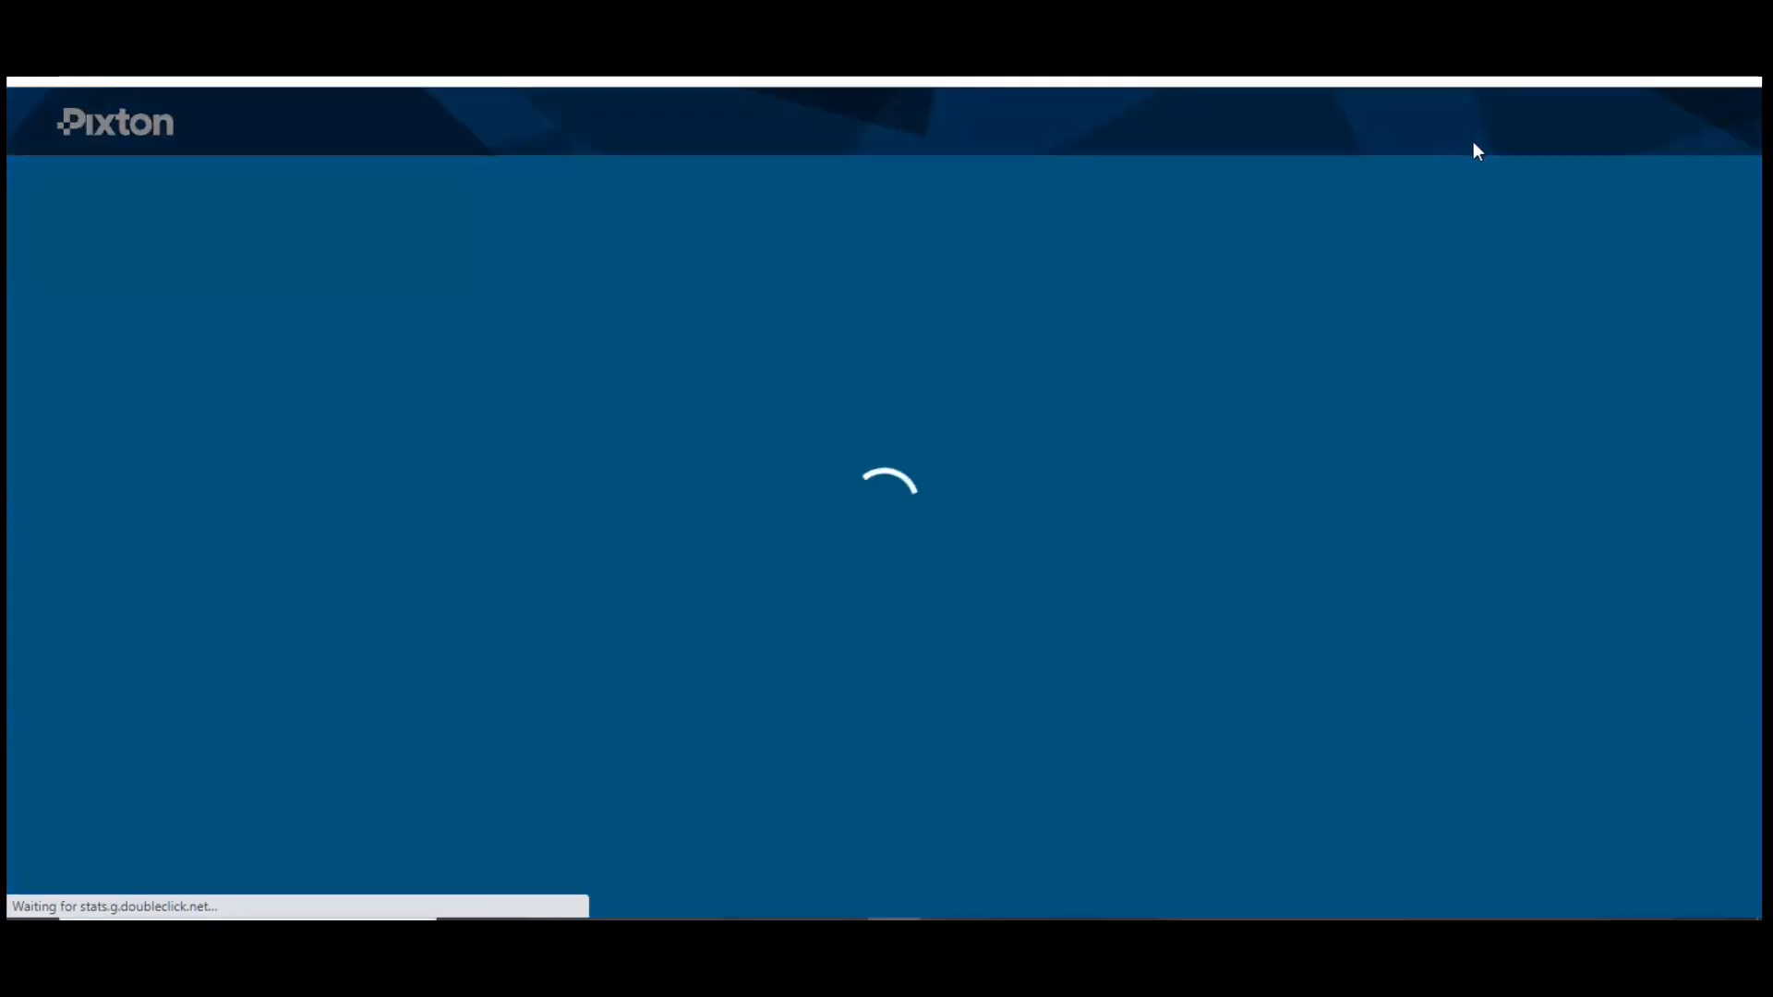
left_click(1487, 186)
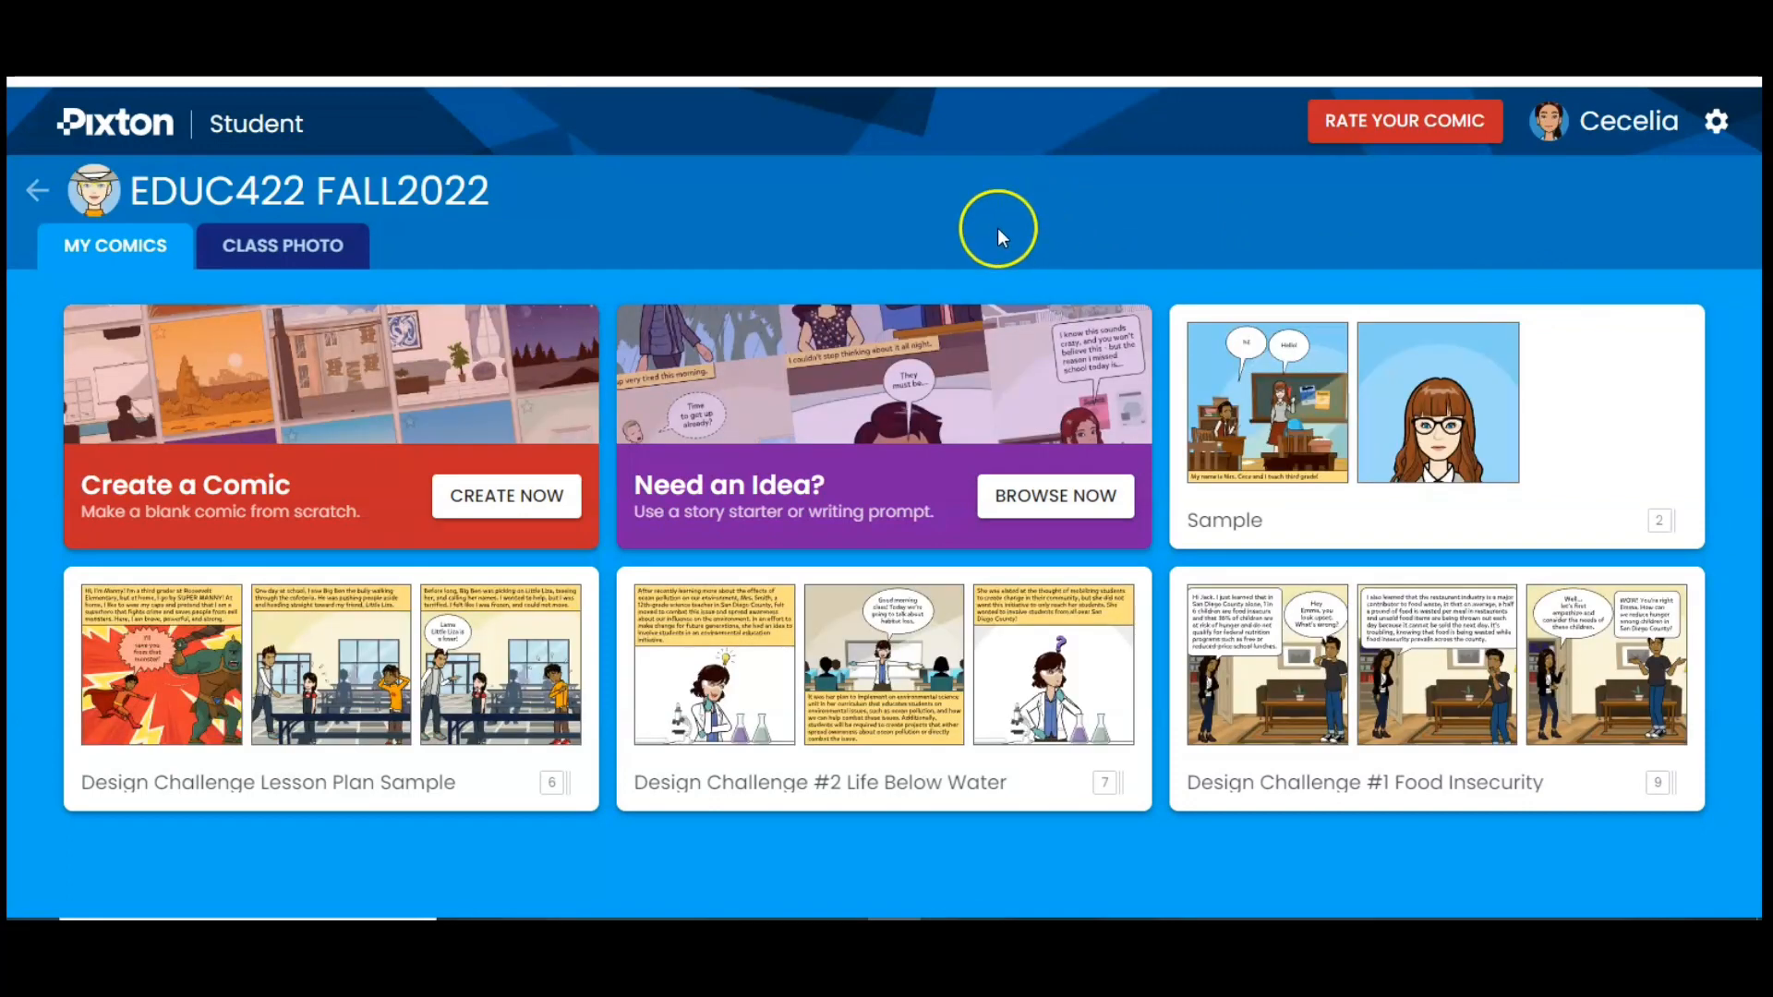
left_click(509, 492)
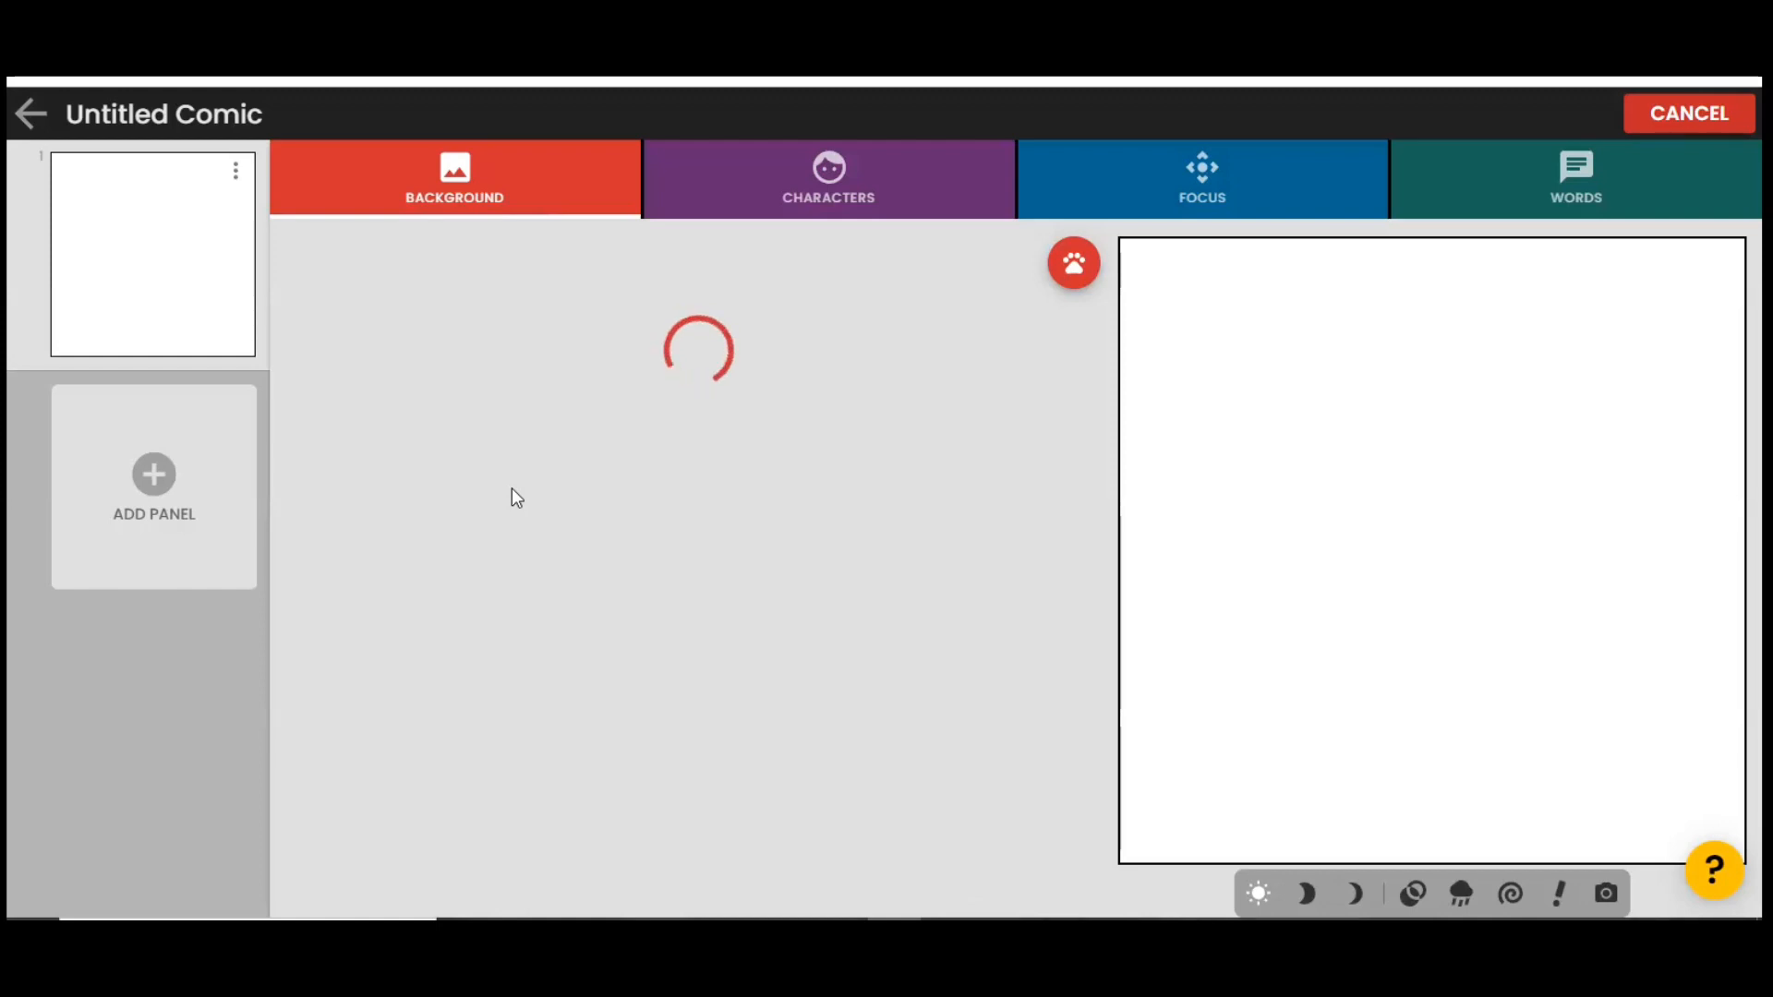
left_click(549, 519)
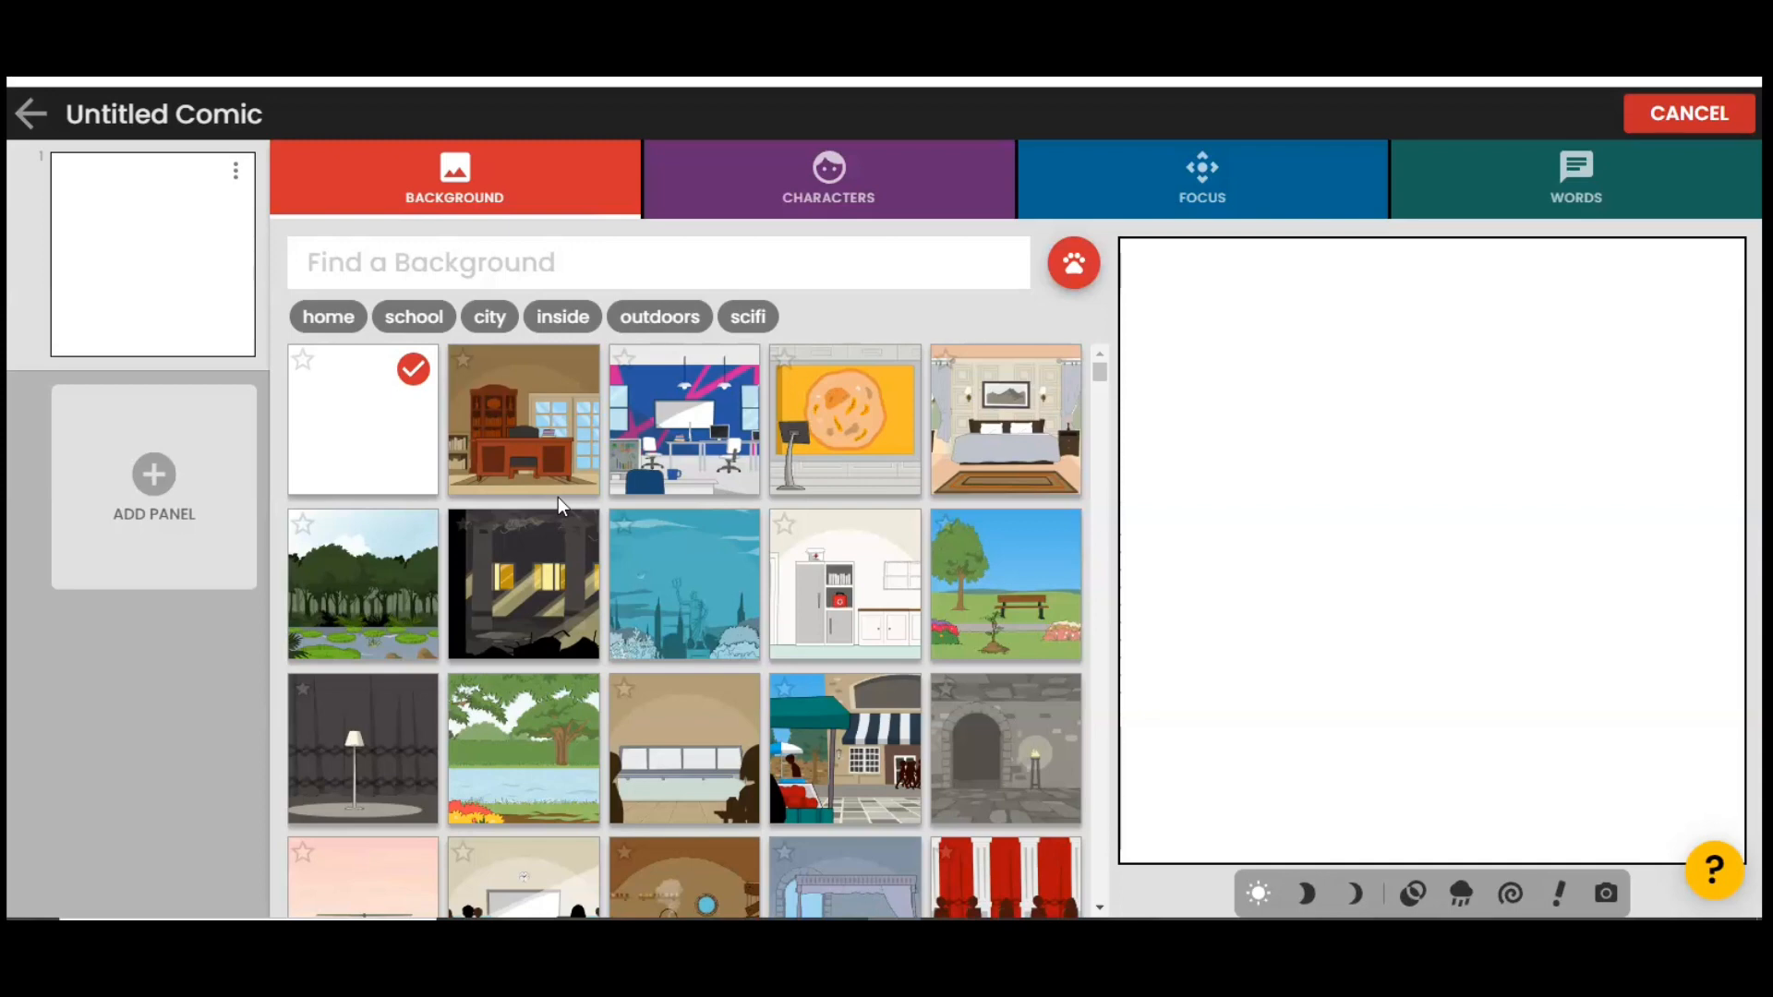
- Title the untitled comic "sample" and save the name
left_click(242, 113)
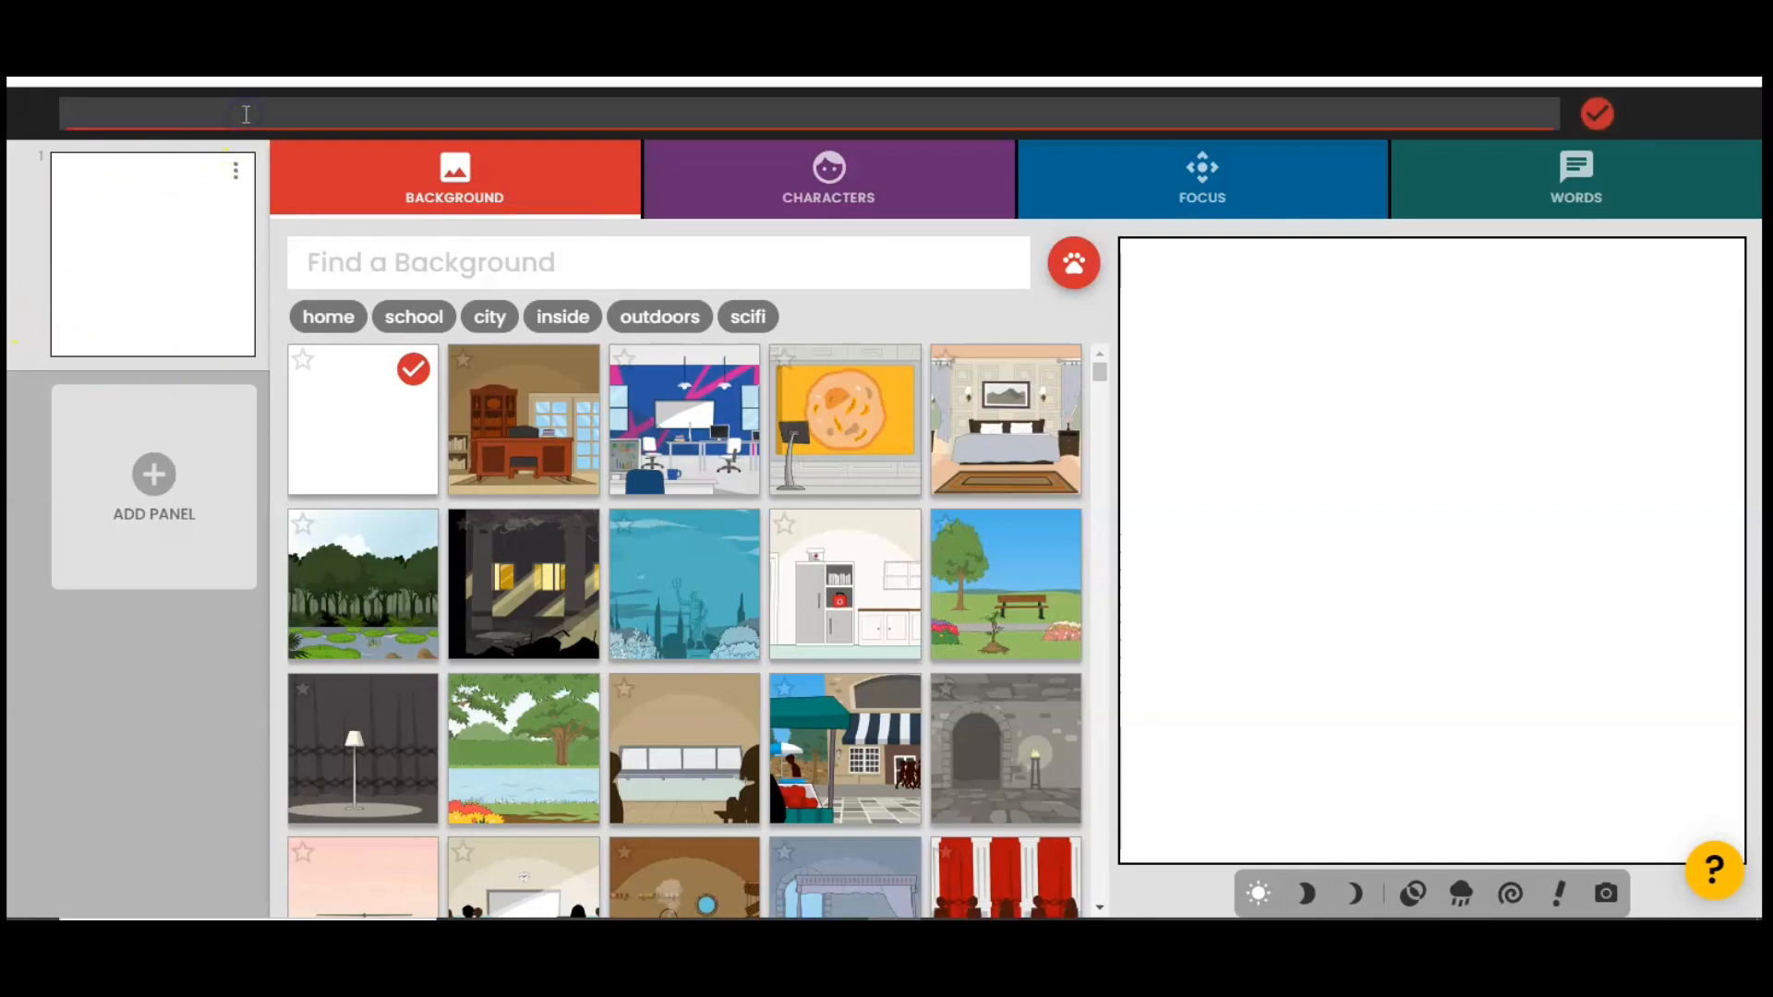
type("sample")
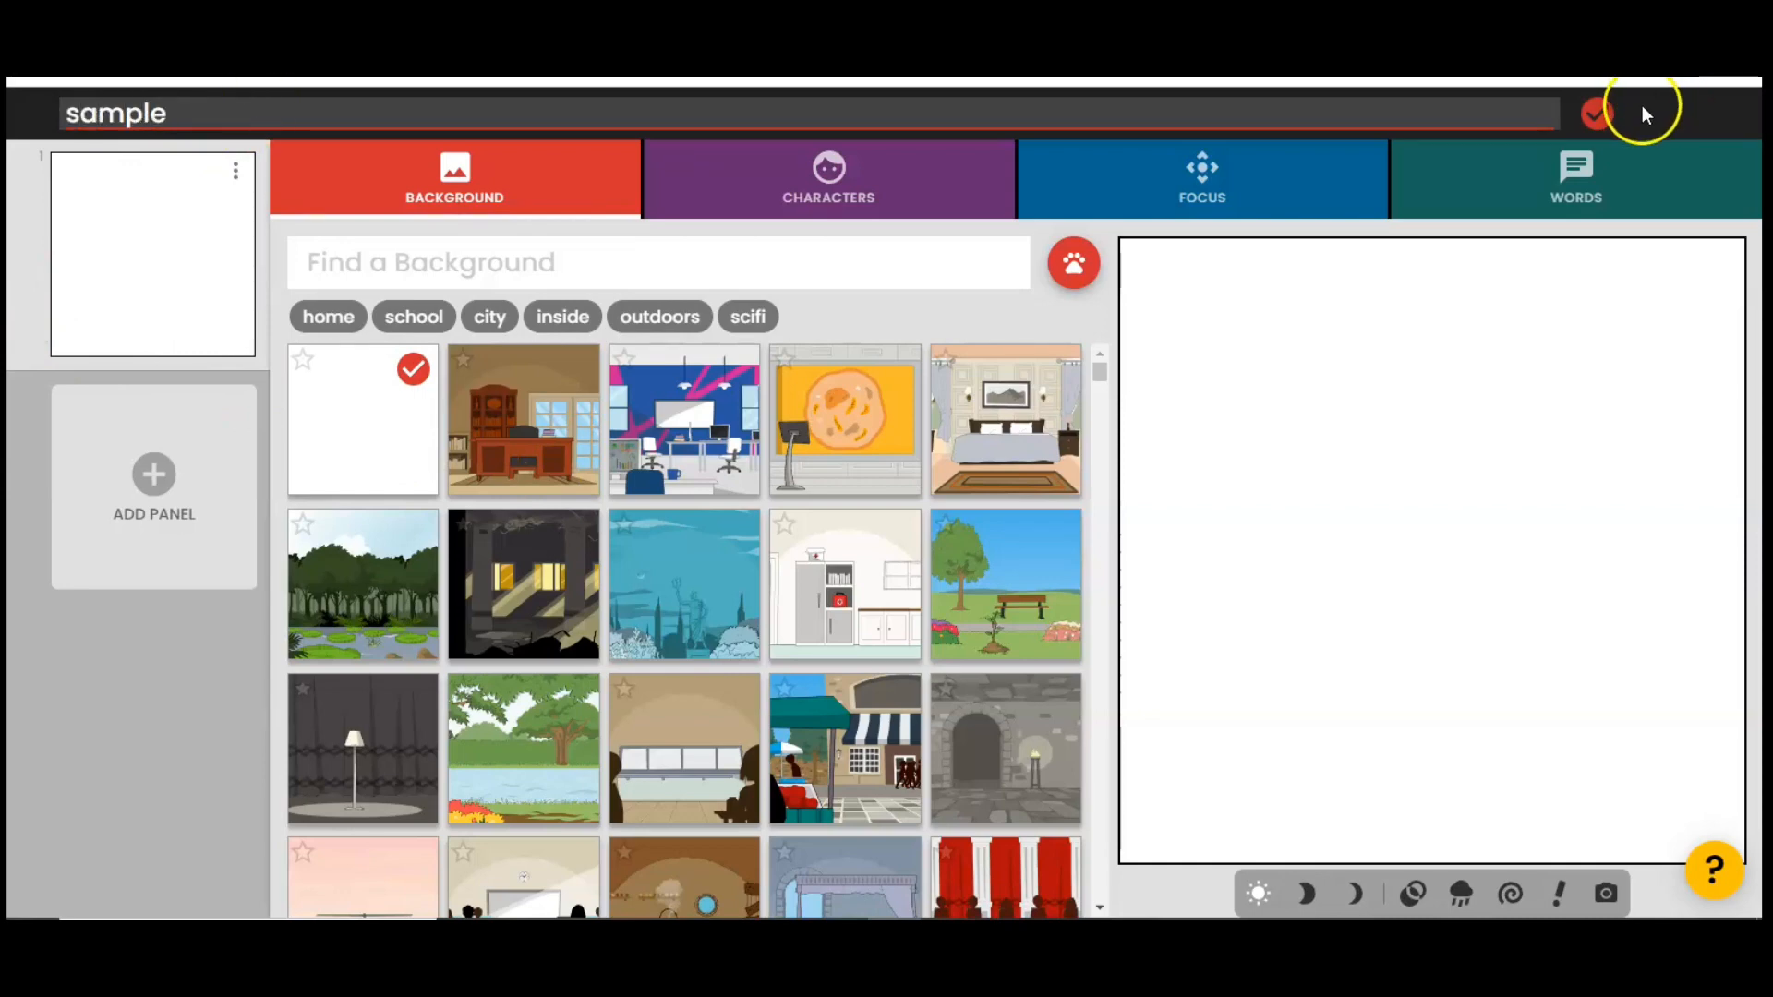
left_click(1600, 115)
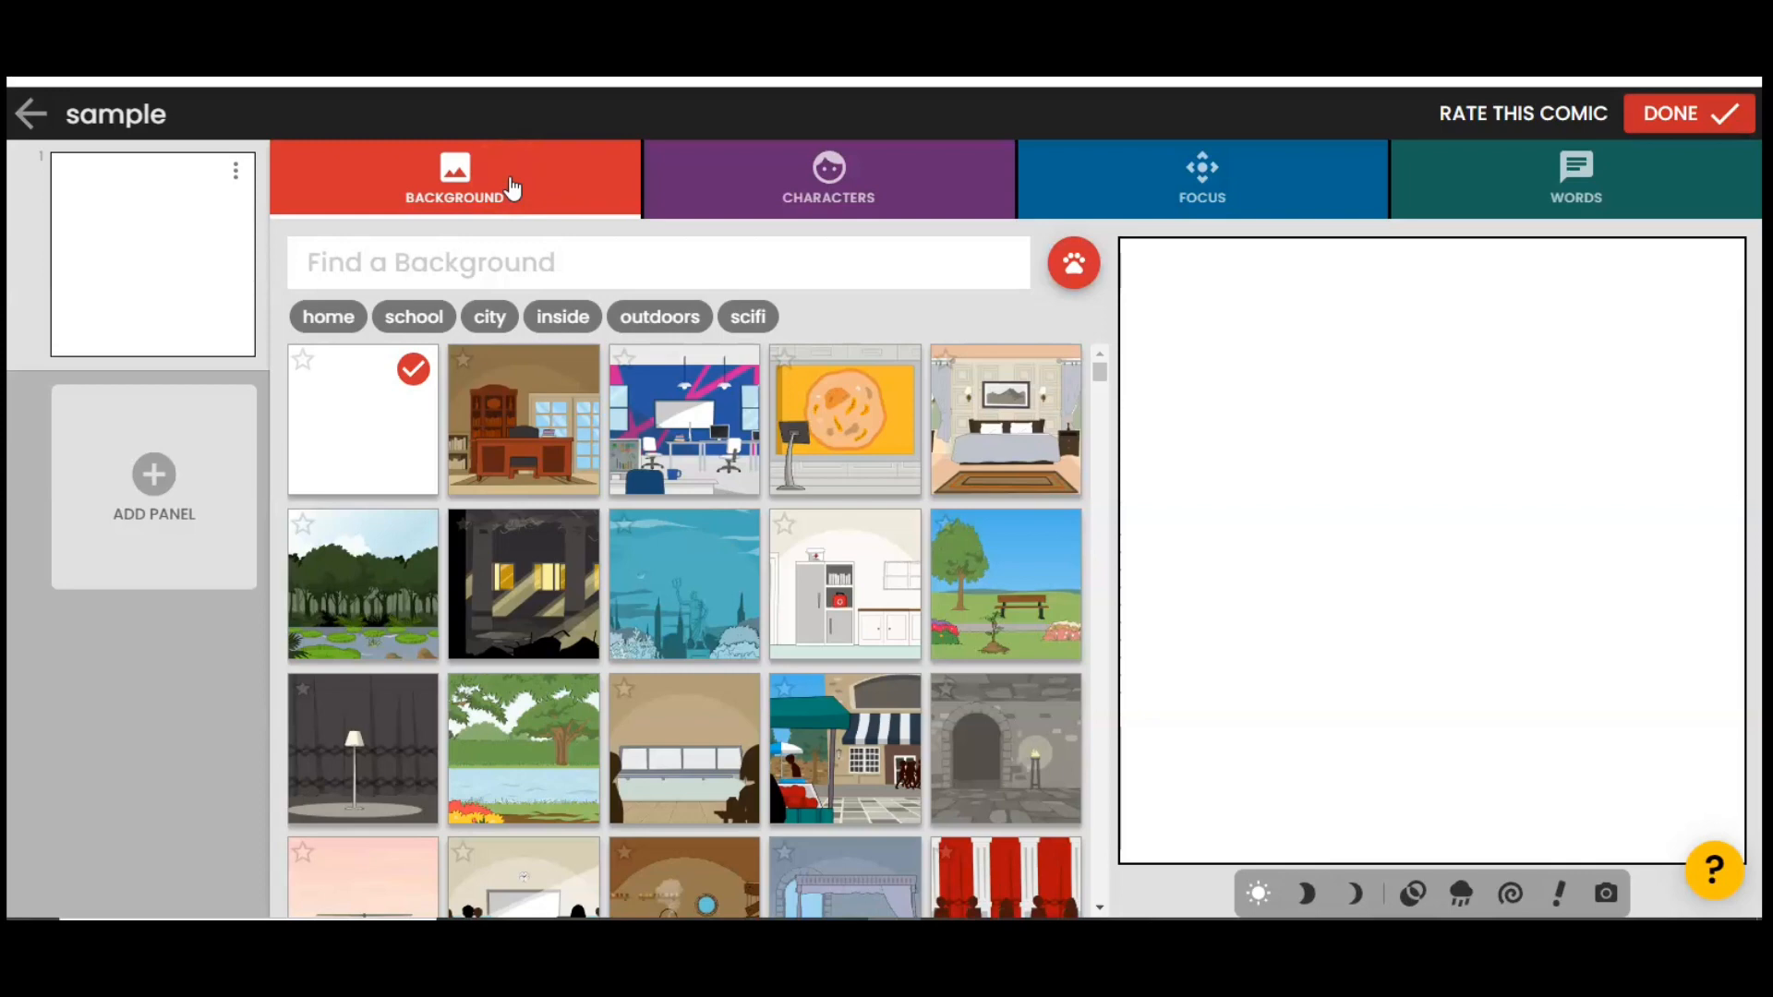
- Find backgrounds tagged #elementaryschool by searching for "school", and apply the blue classroom with the chalkboard and desks to the first panel
left_click(566, 270)
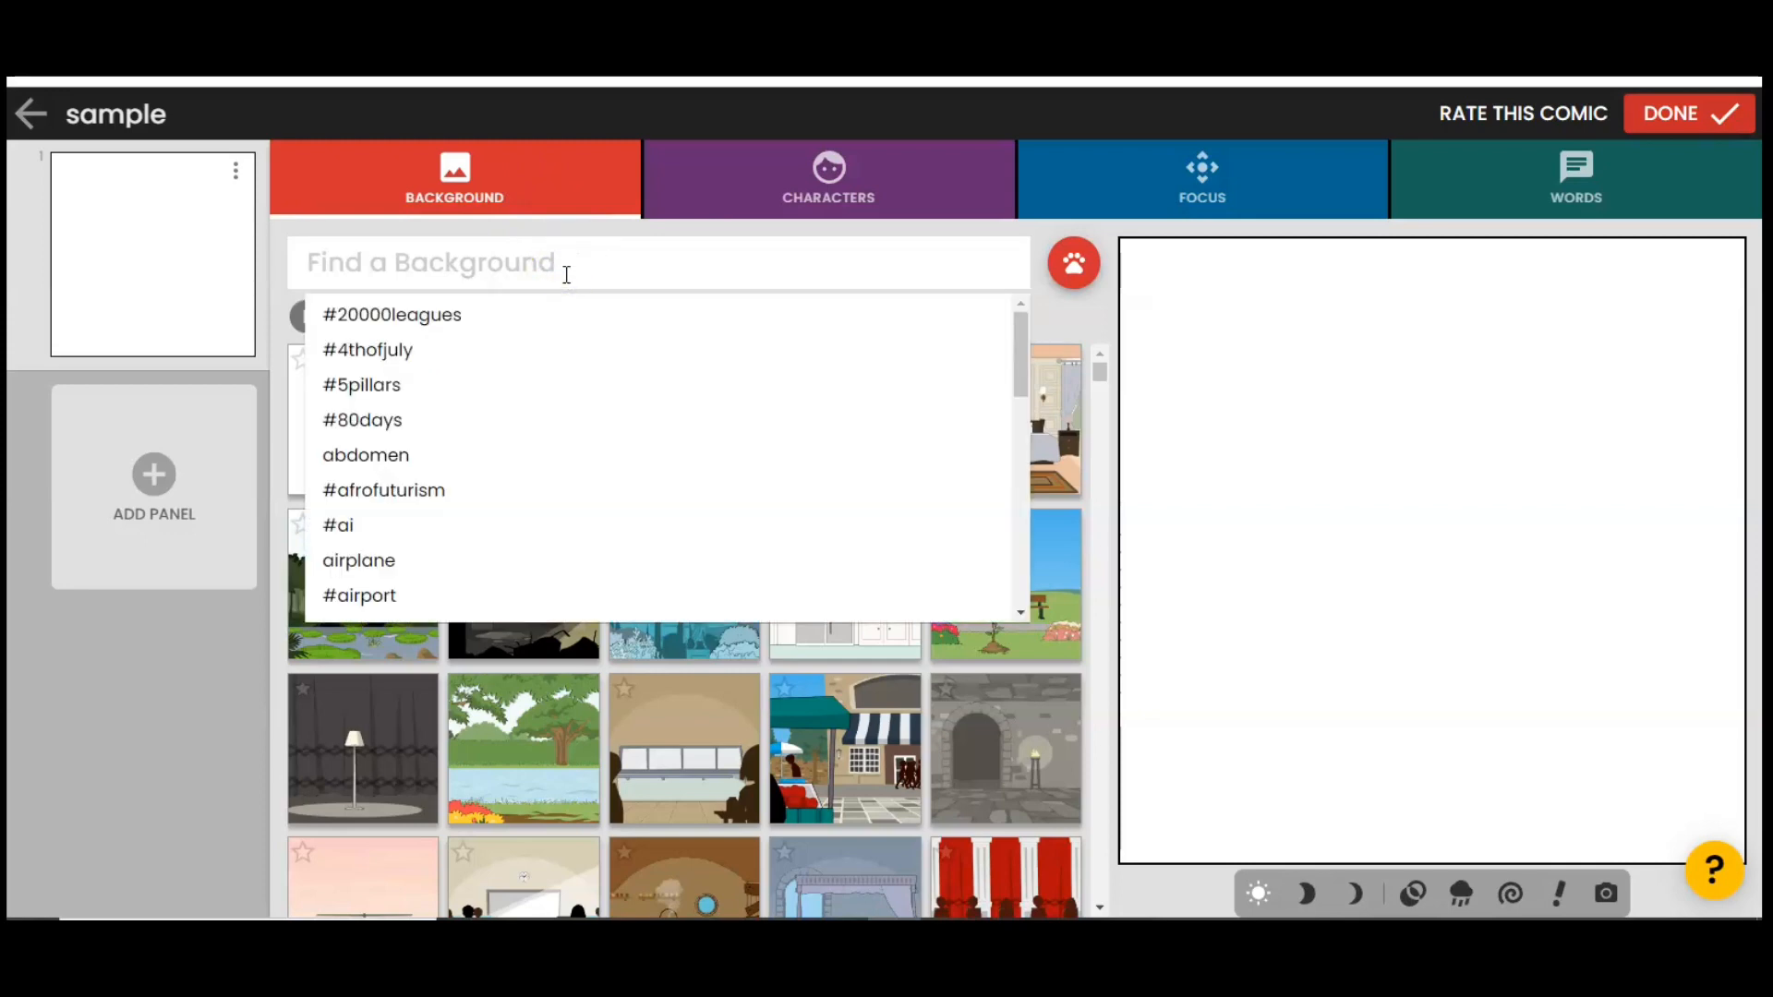
type("school")
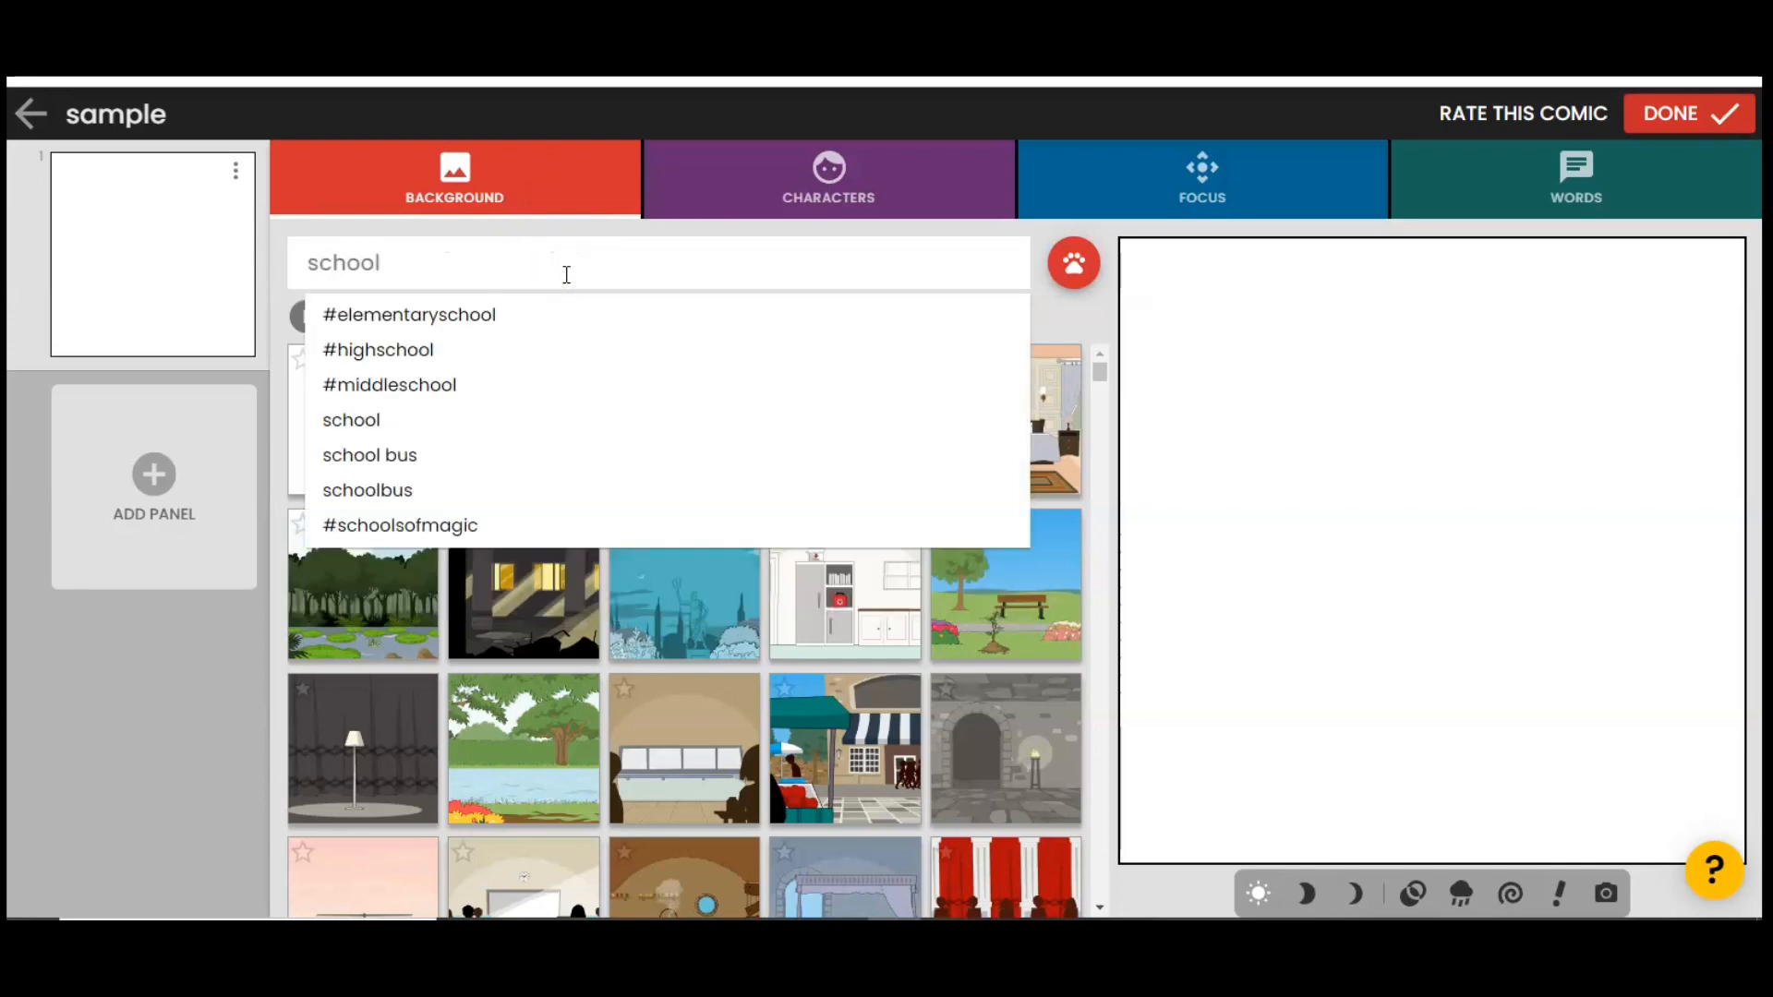
left_click(678, 279)
key("Down")
key("Return")
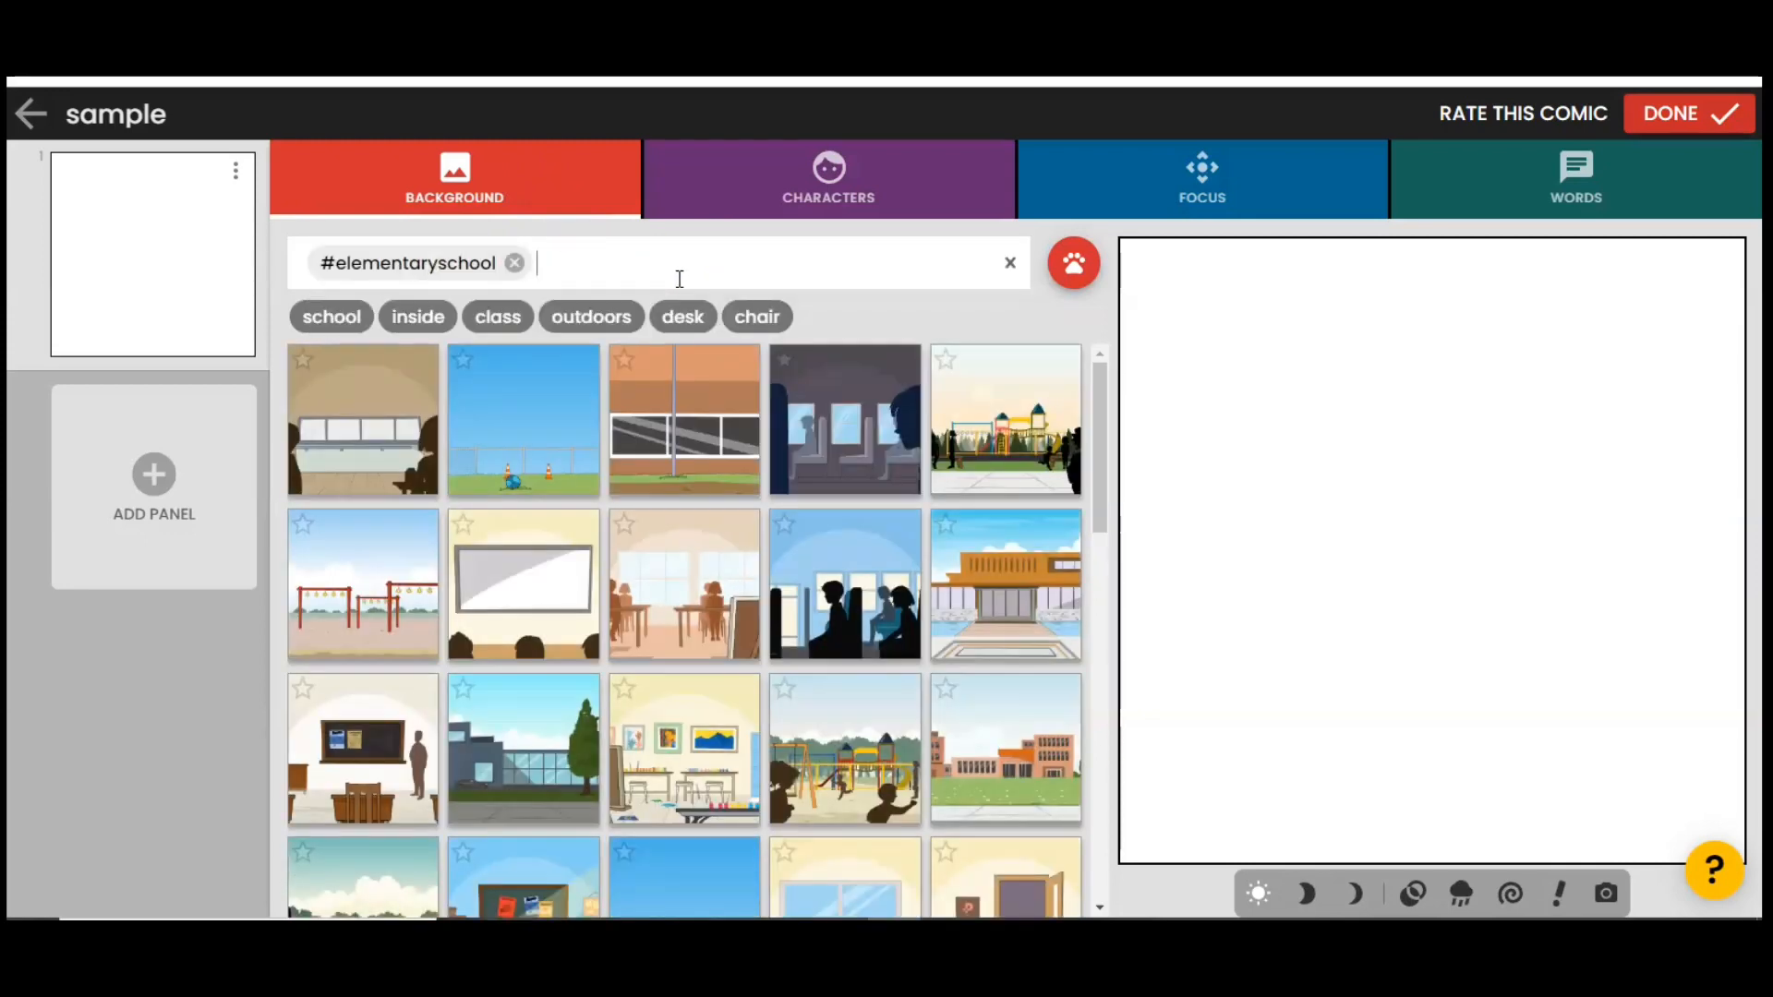
scroll(670, 476, "down", 3)
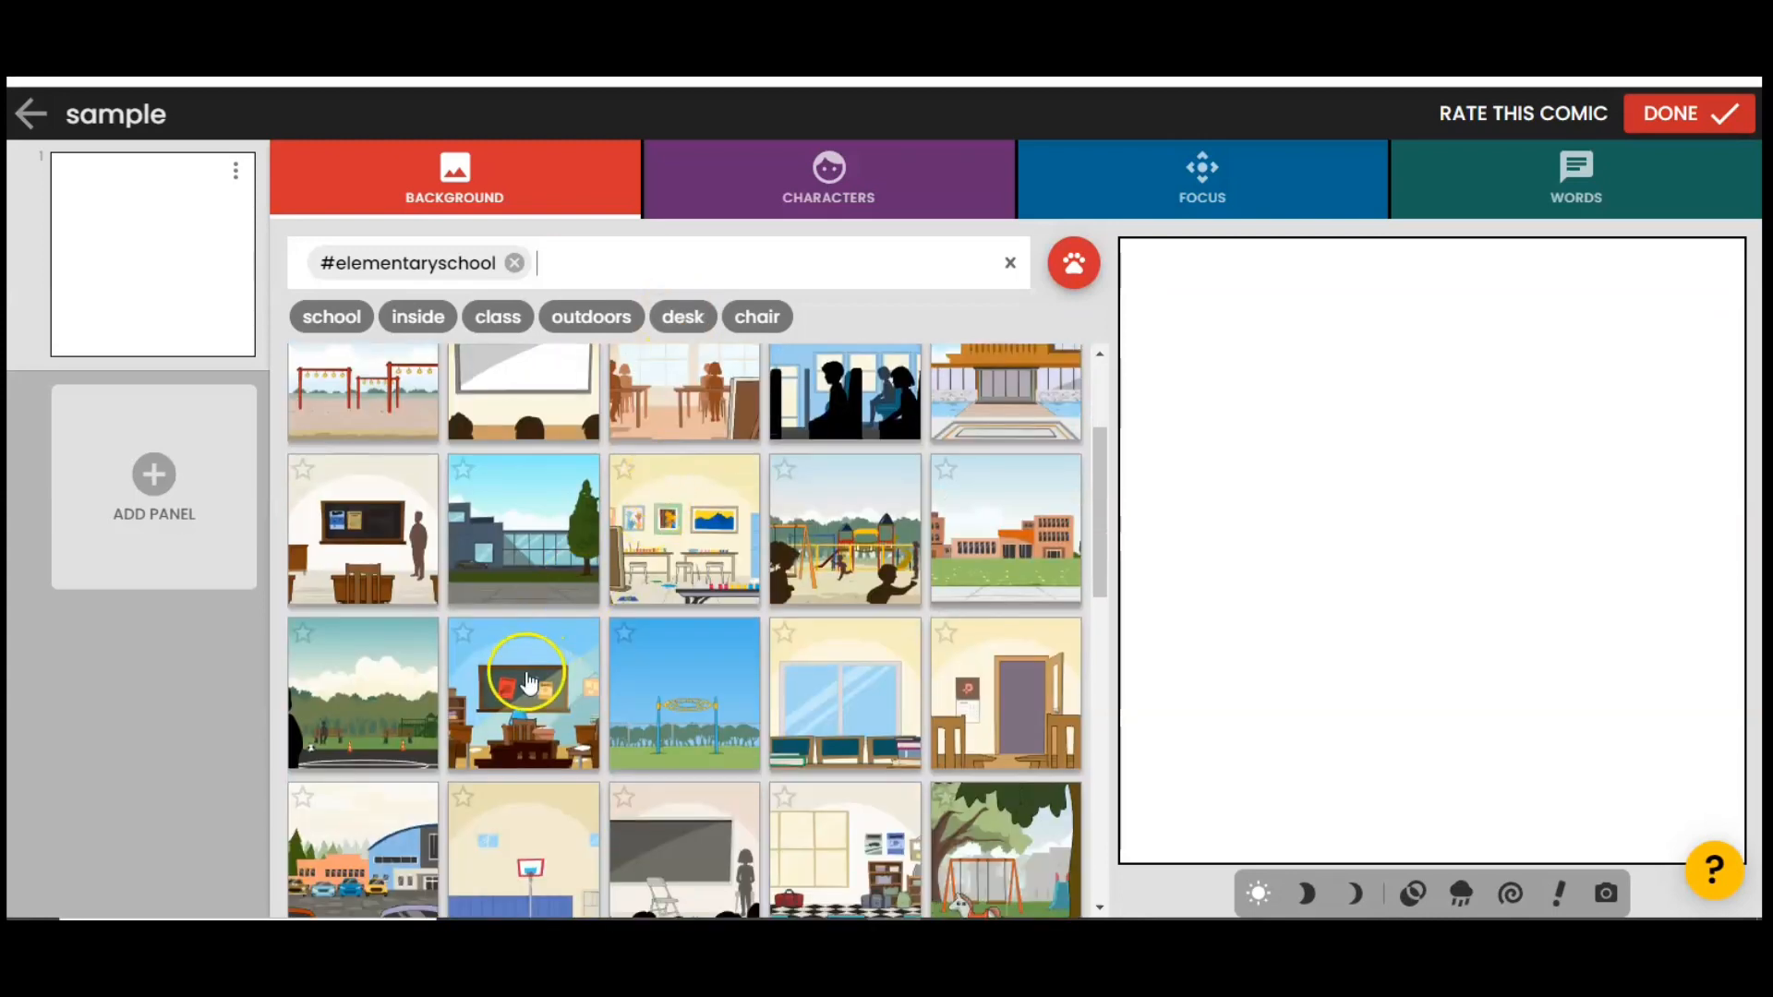
left_click(528, 681)
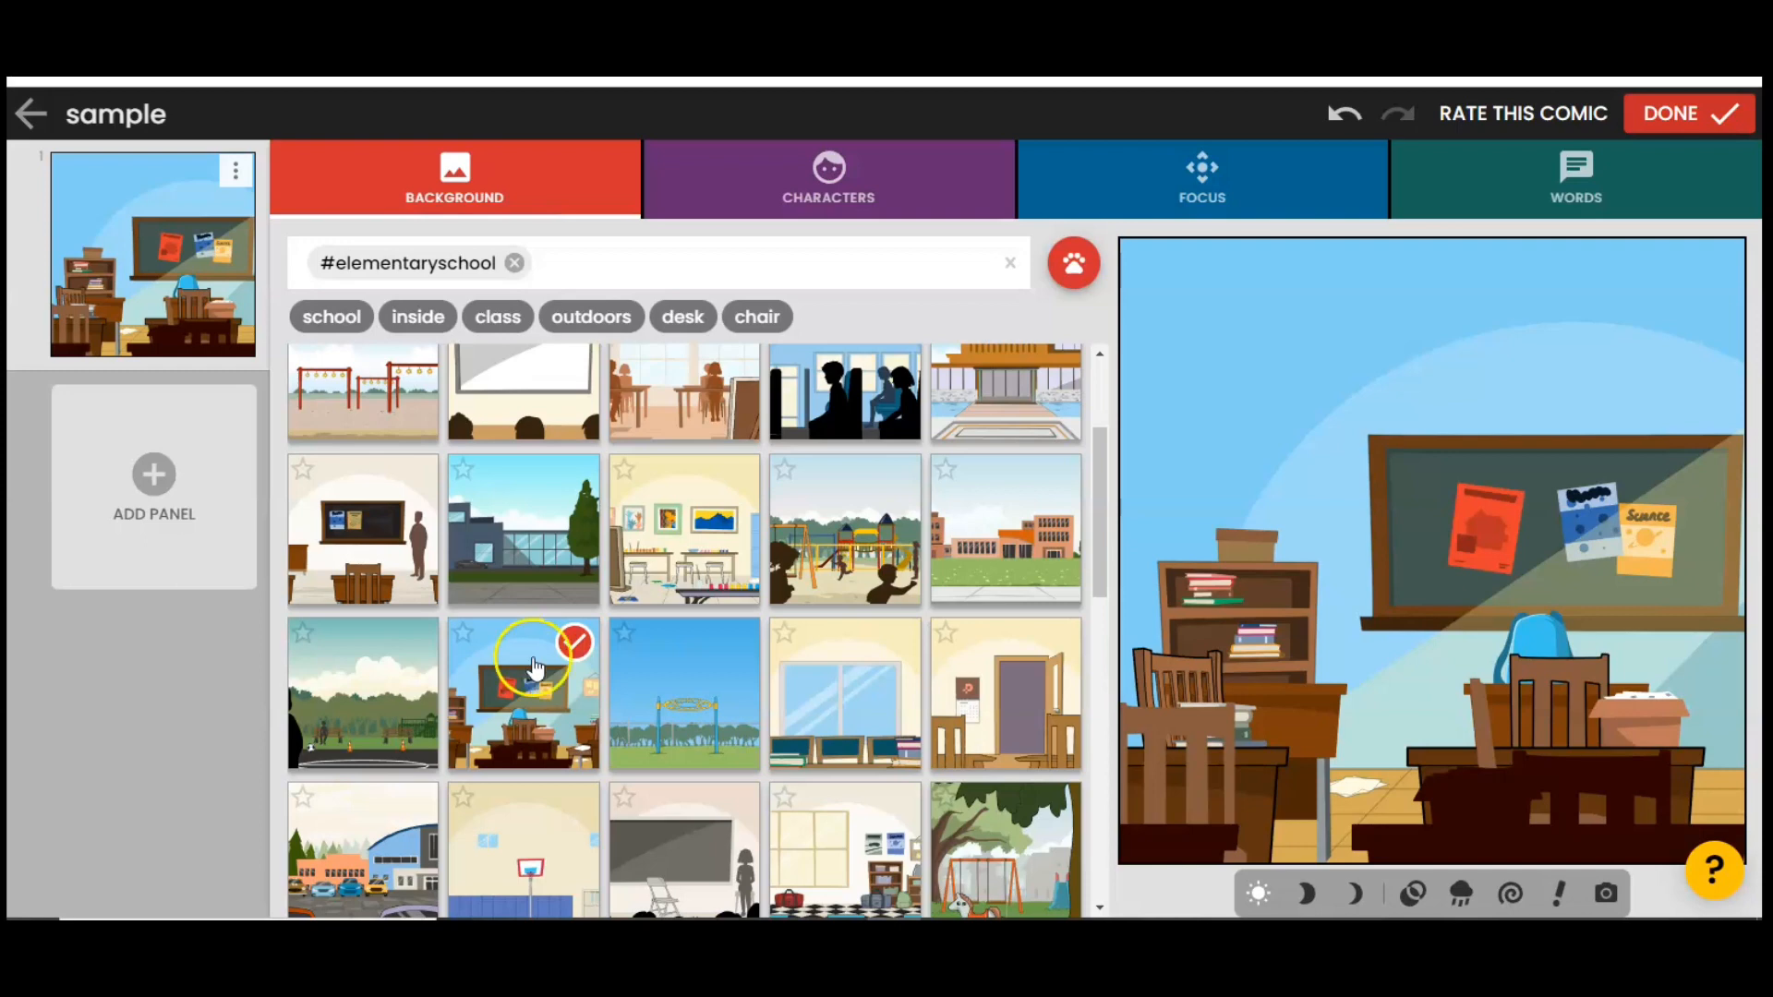
left_click(511, 393)
- Search the characters for "teacher", add the dark-haired woman in the teal suit, and shift her slightly closer to the front desk
left_click(829, 205)
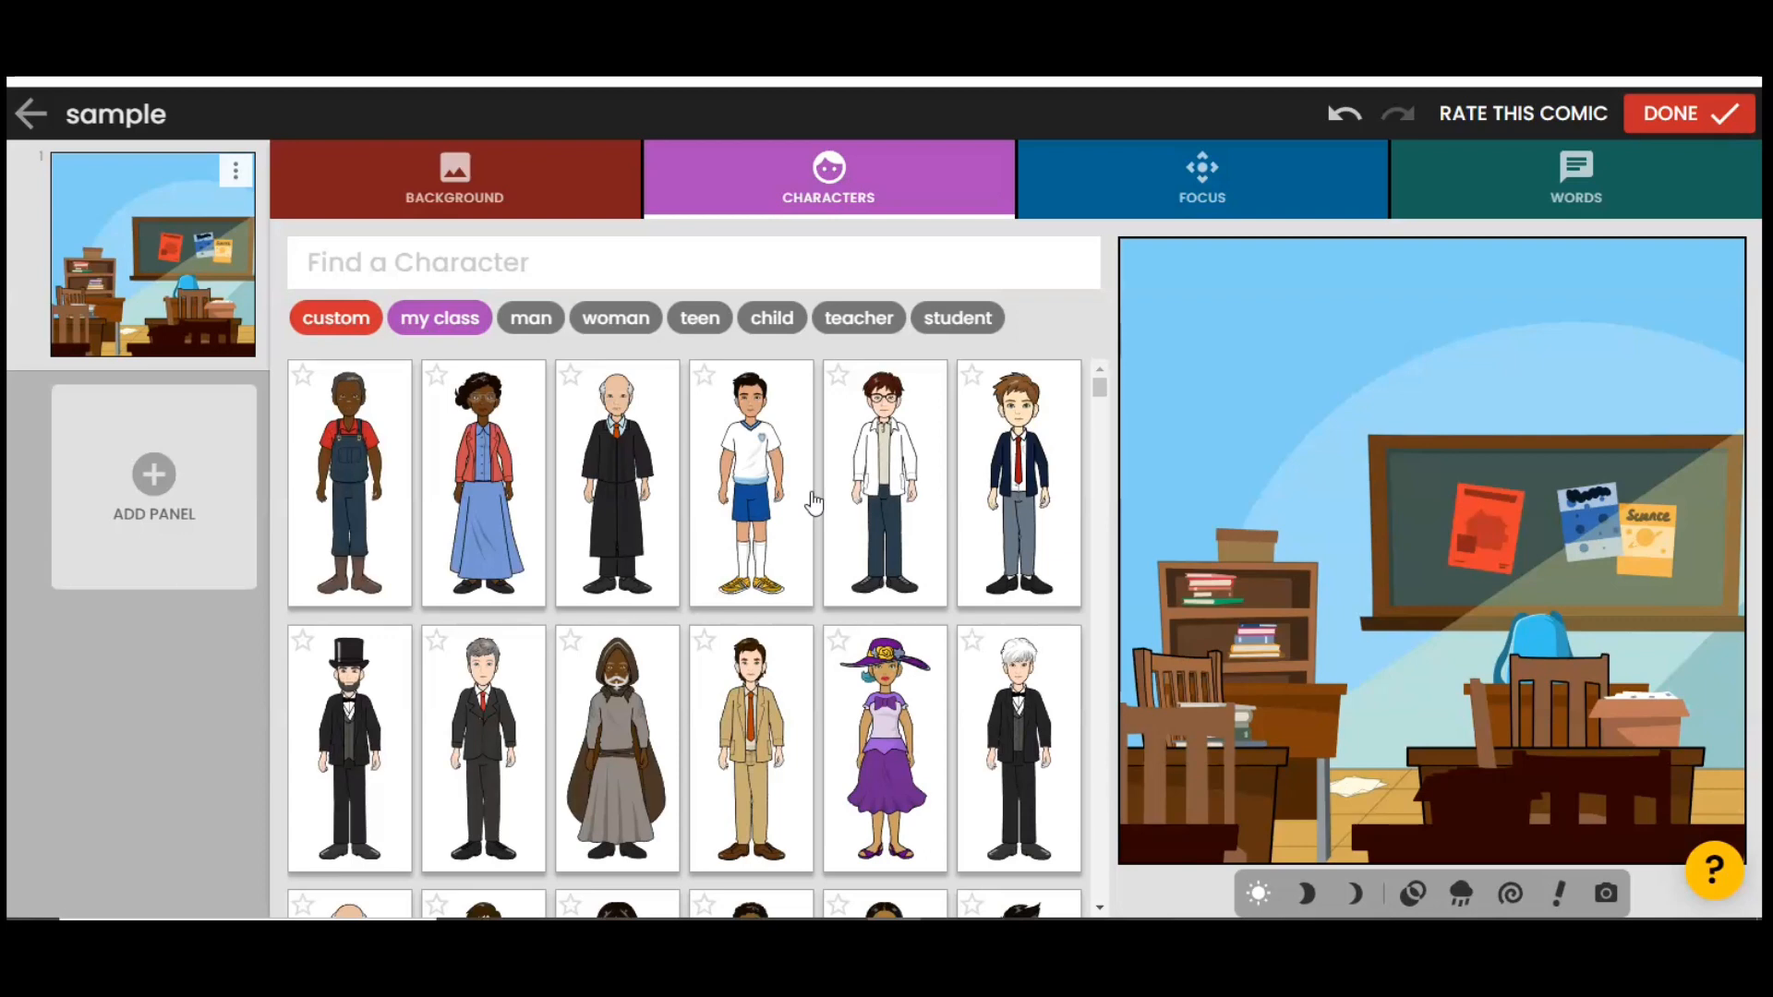
left_click(625, 264)
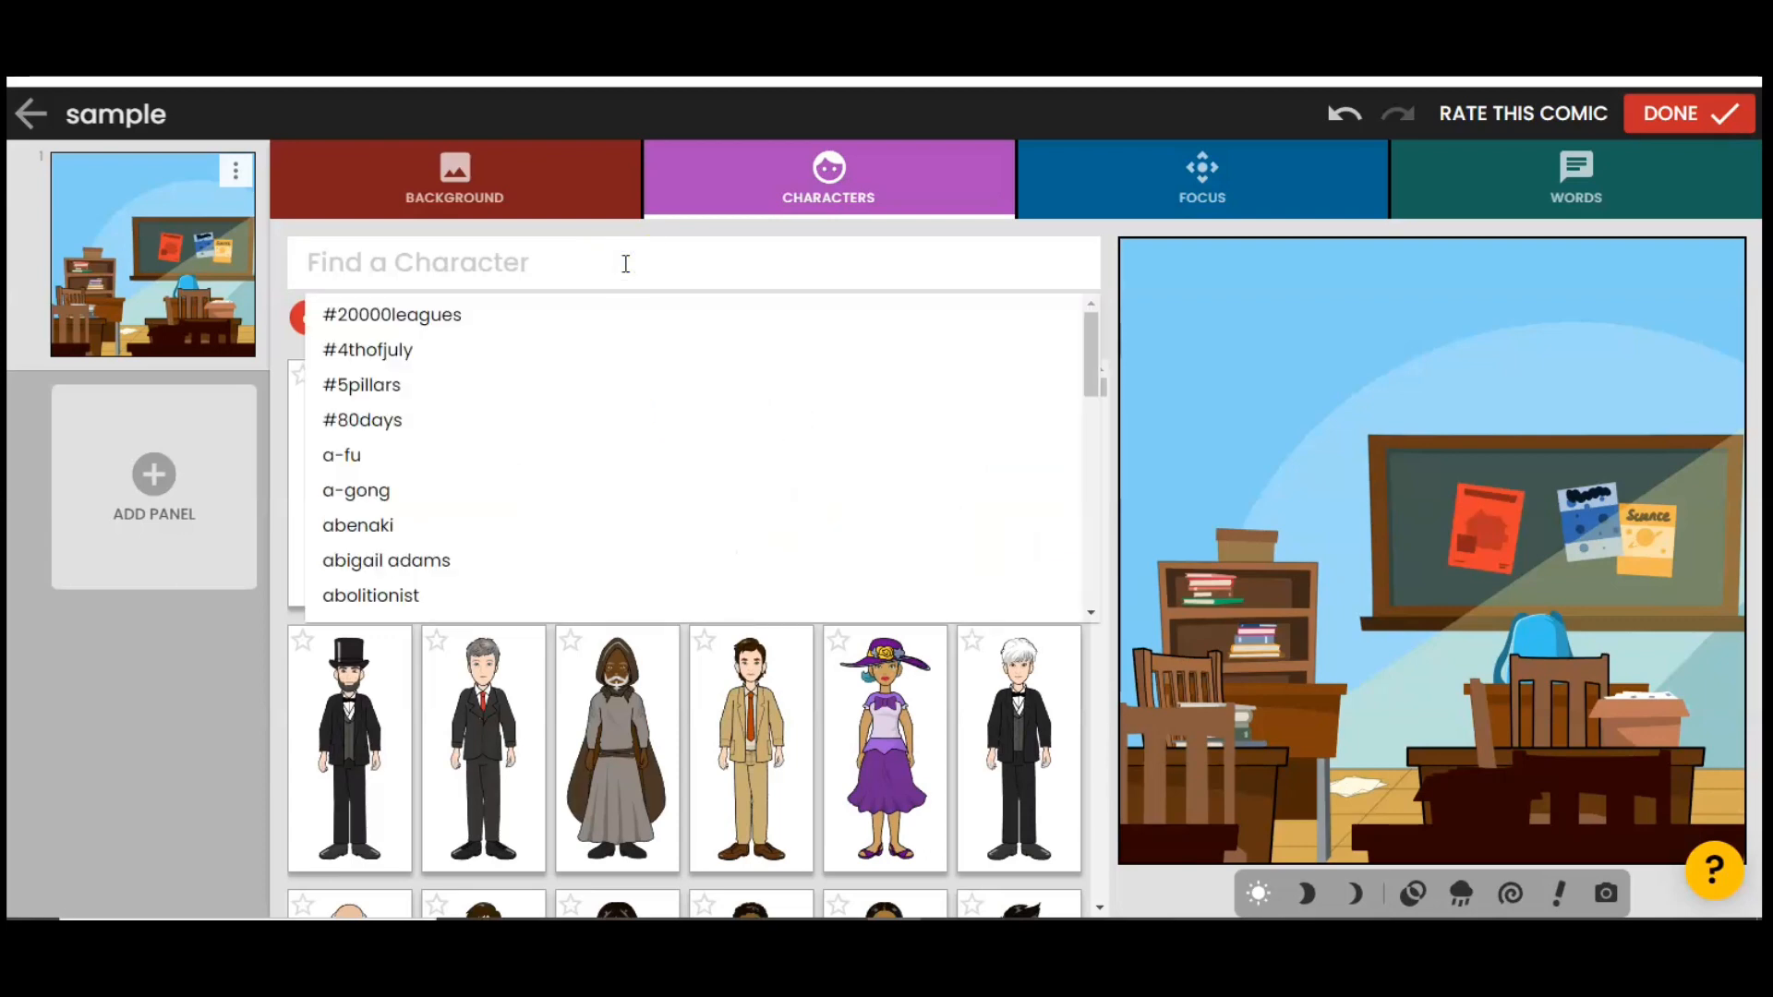
type("teacher")
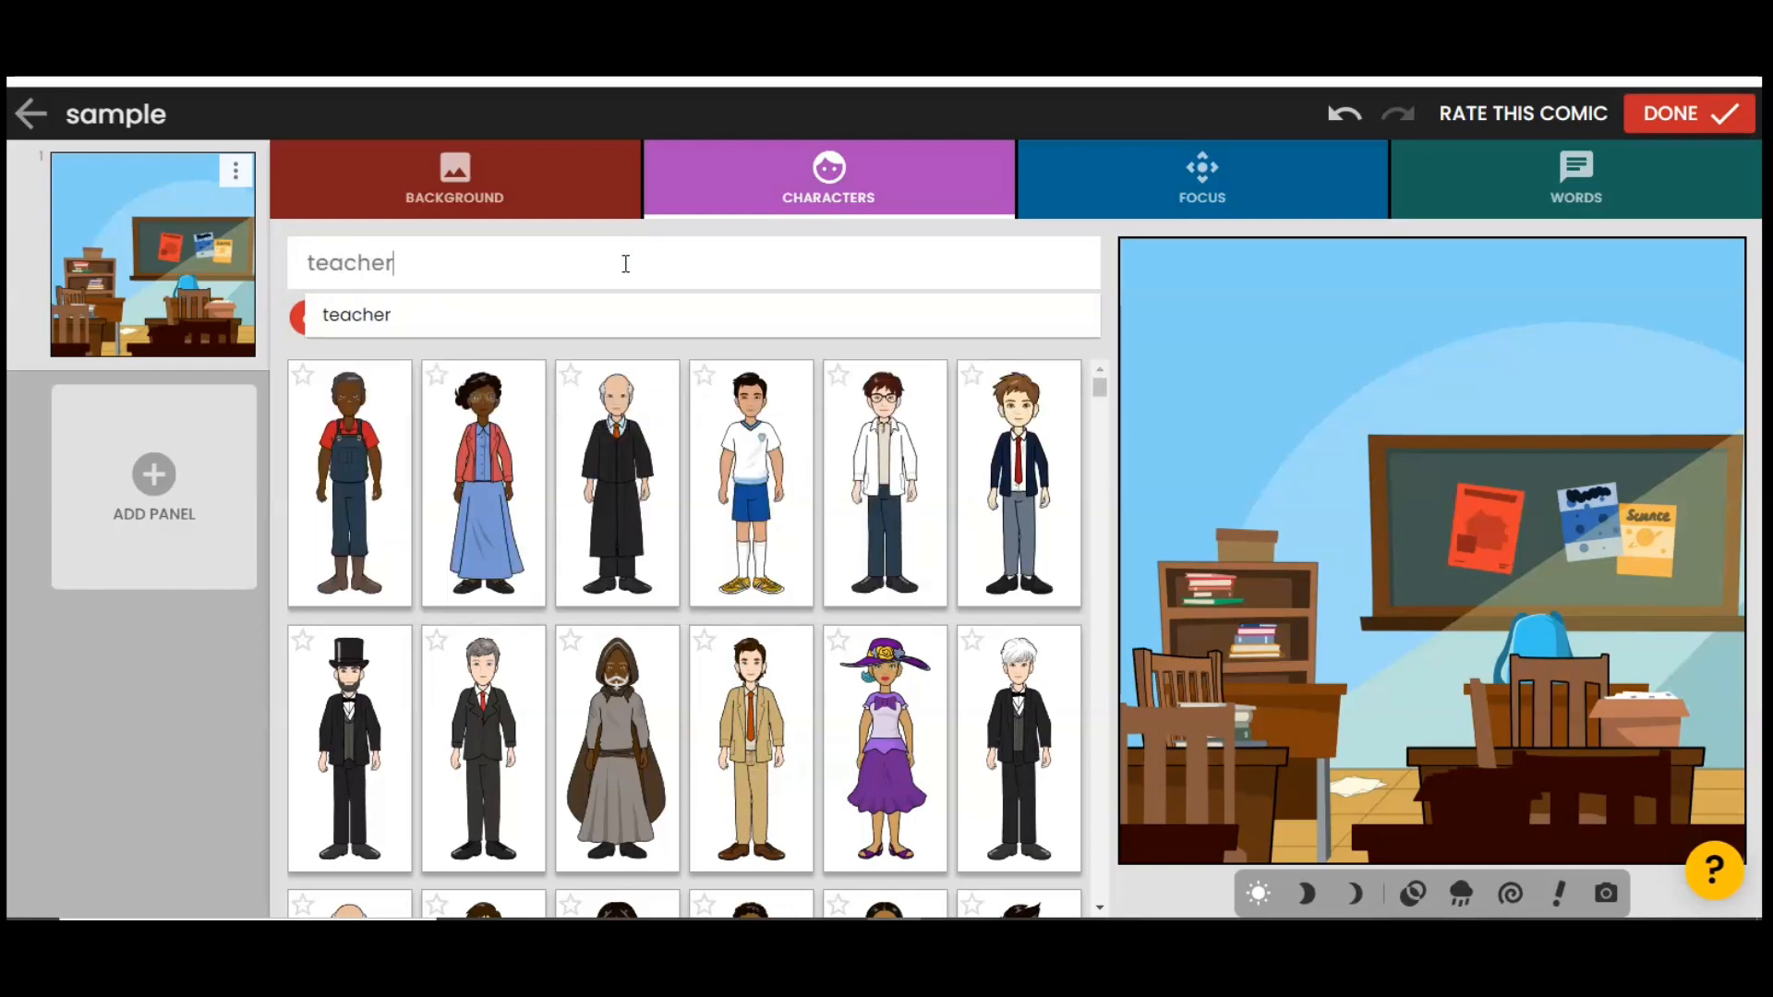
key("Return")
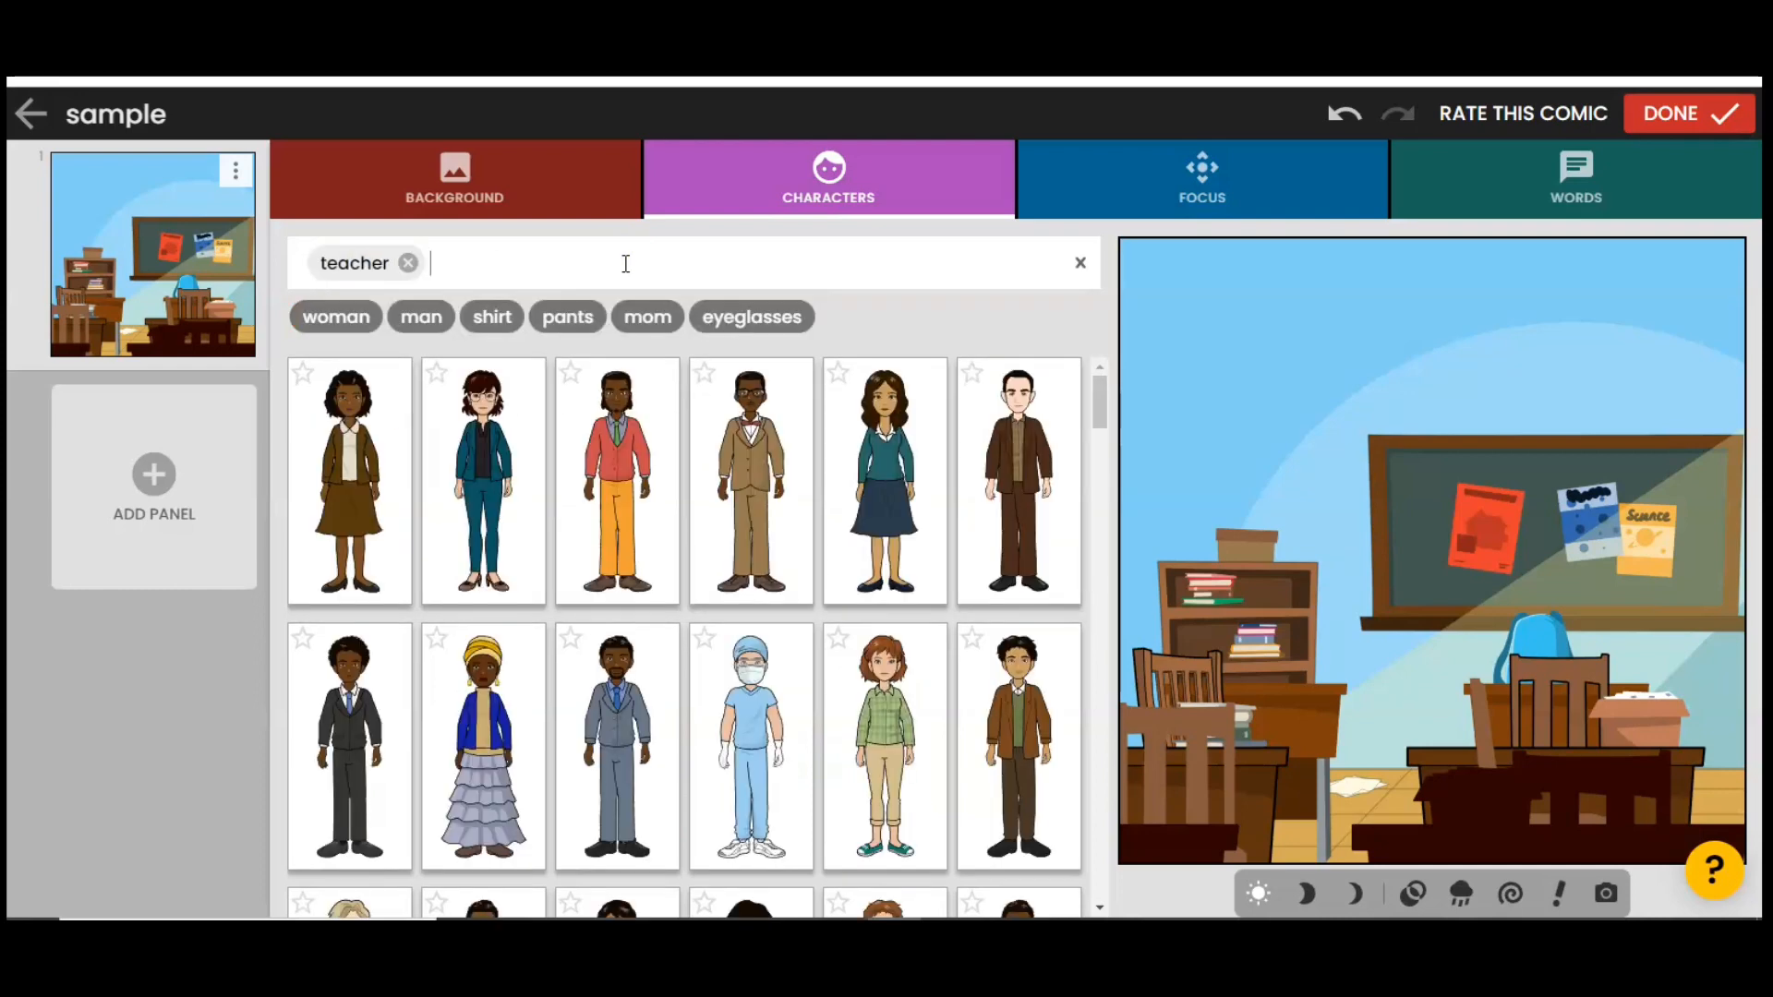
left_click(496, 490)
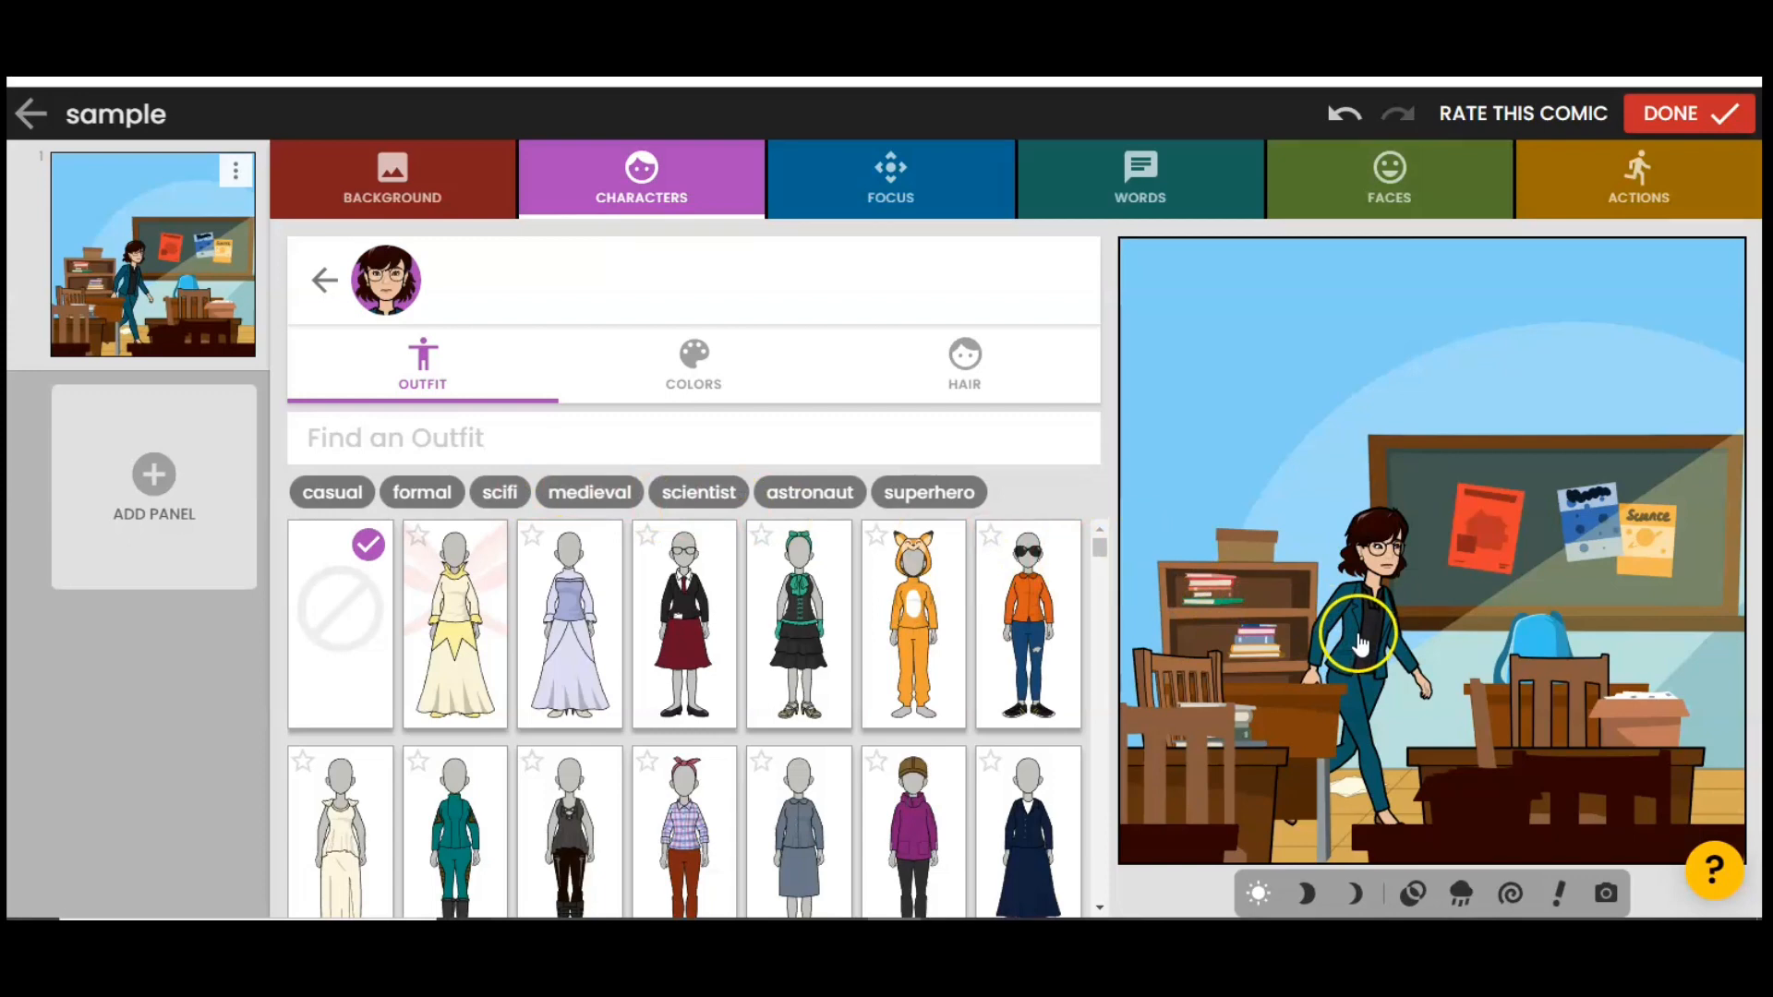
left_click_drag(1359, 644, 1405, 650)
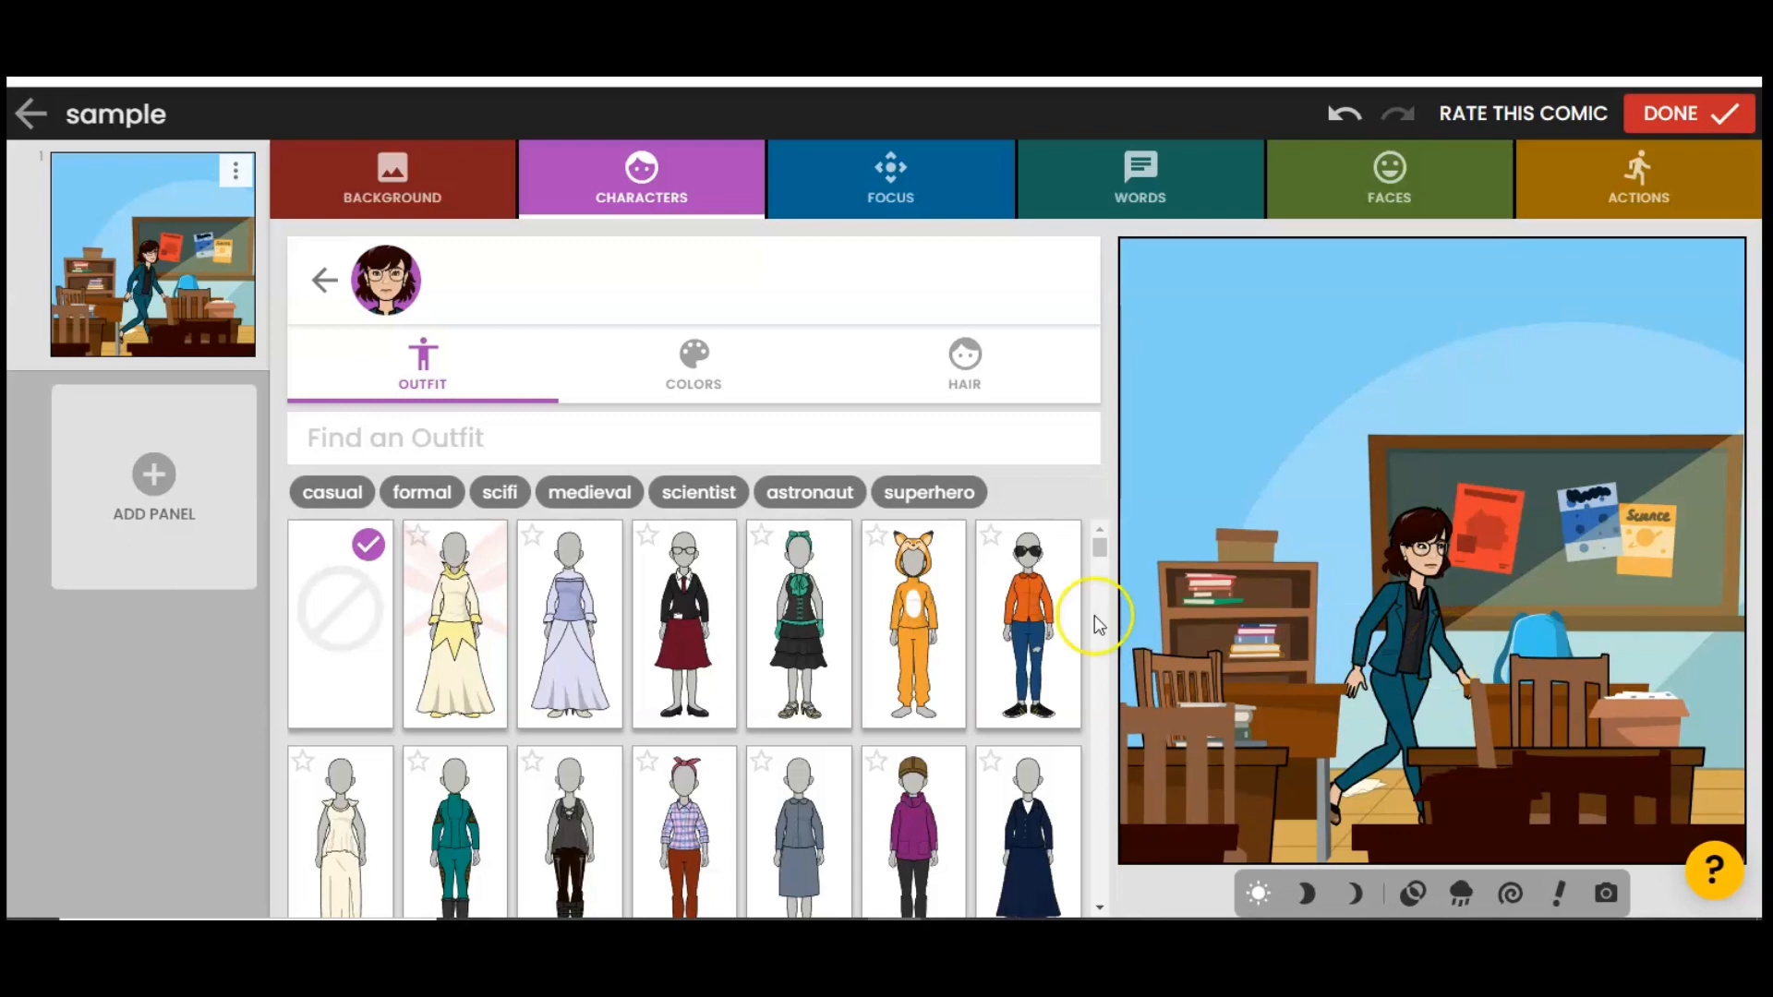
- Give the teacher the reddish-brown hair and fair skin colouring and a long, wavy, side-parted hairstyle
left_click(715, 375)
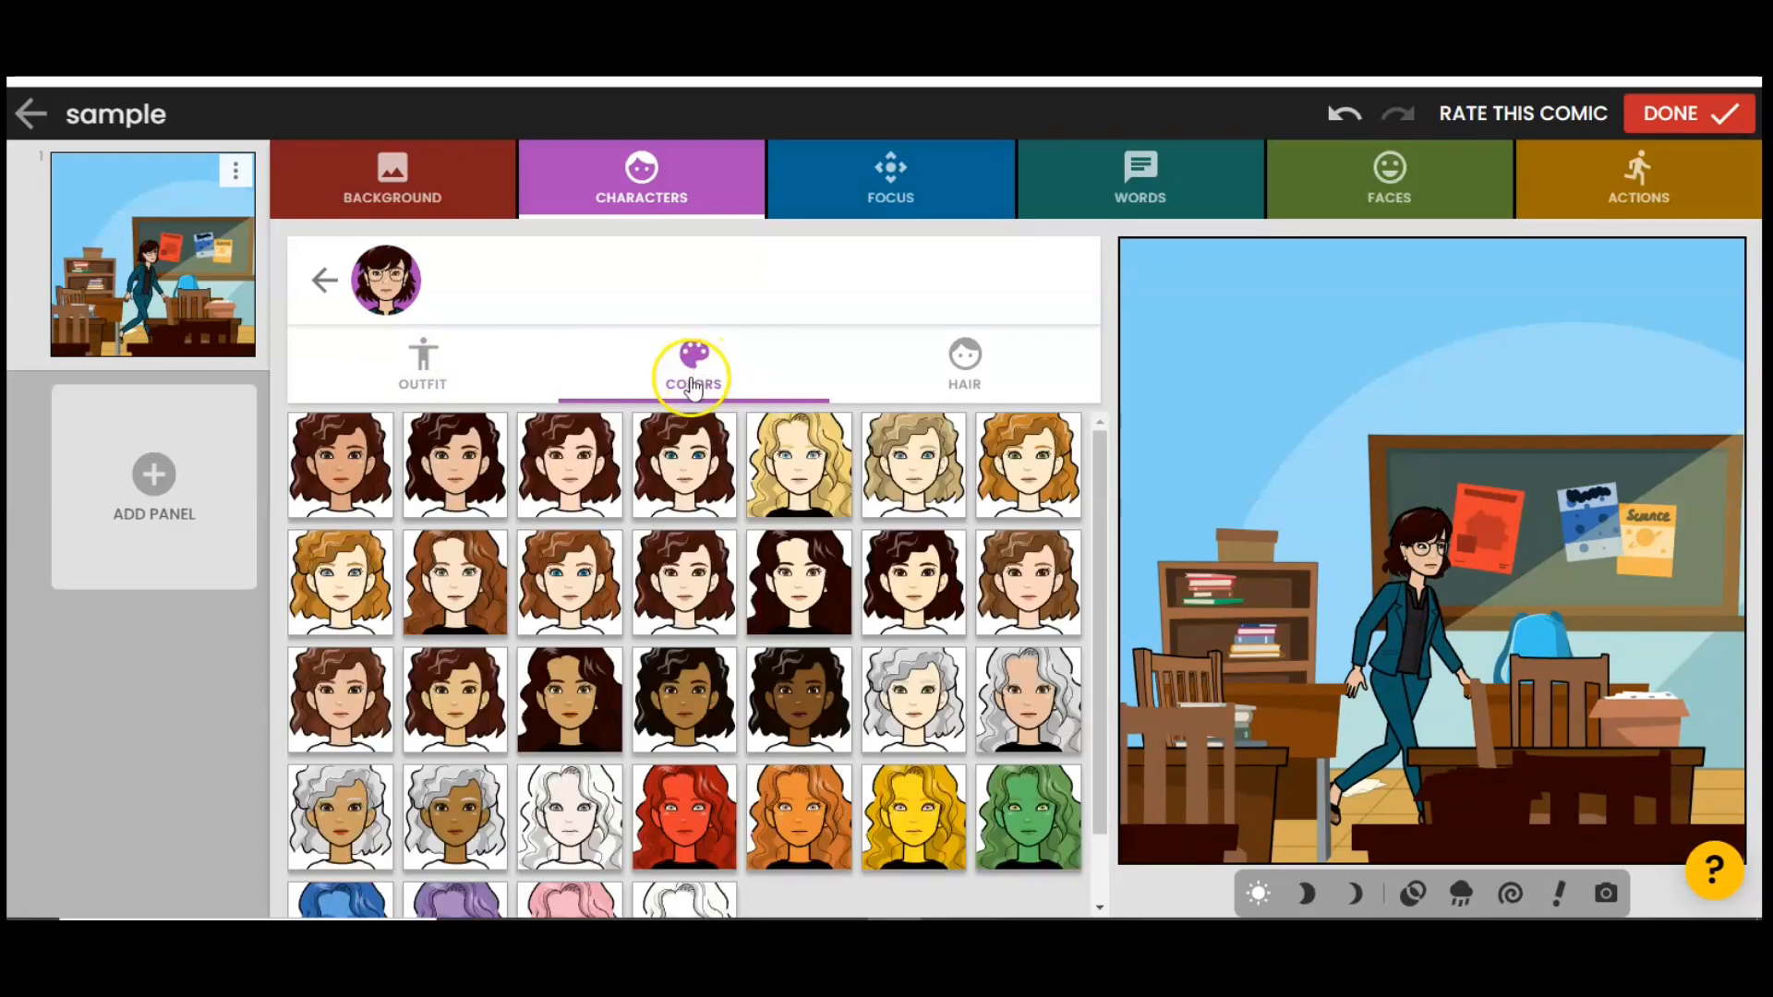
left_click(557, 577)
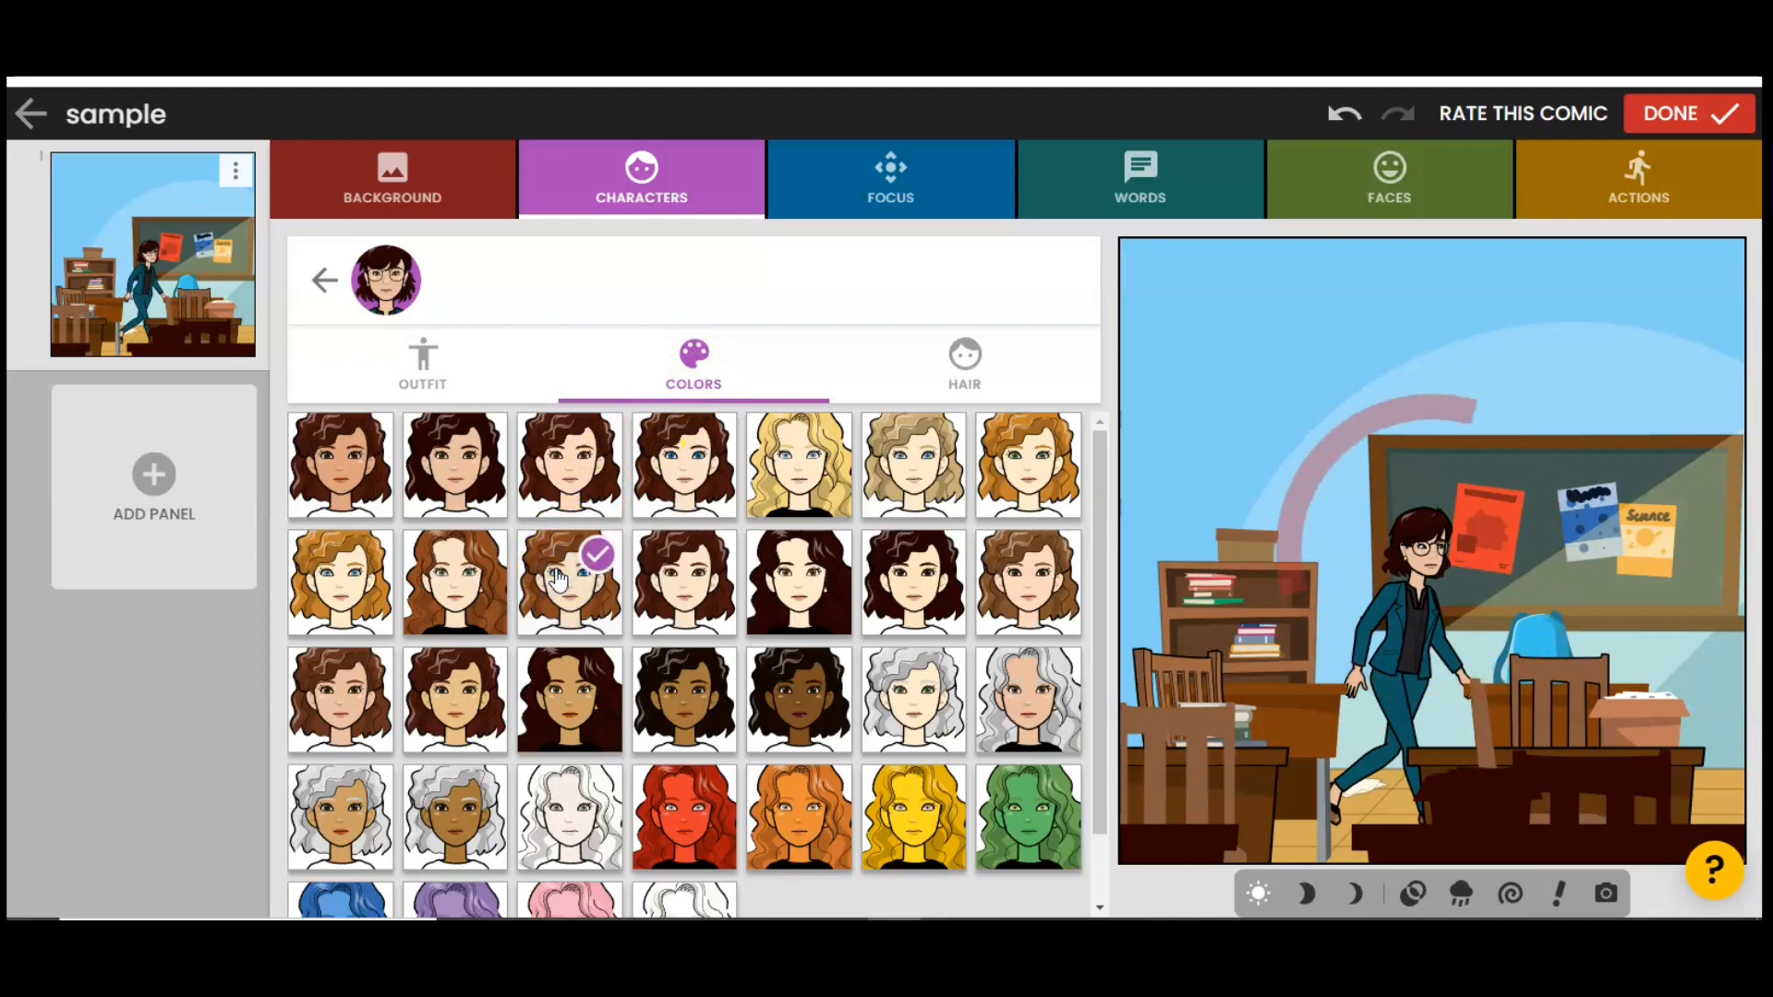
left_click(965, 362)
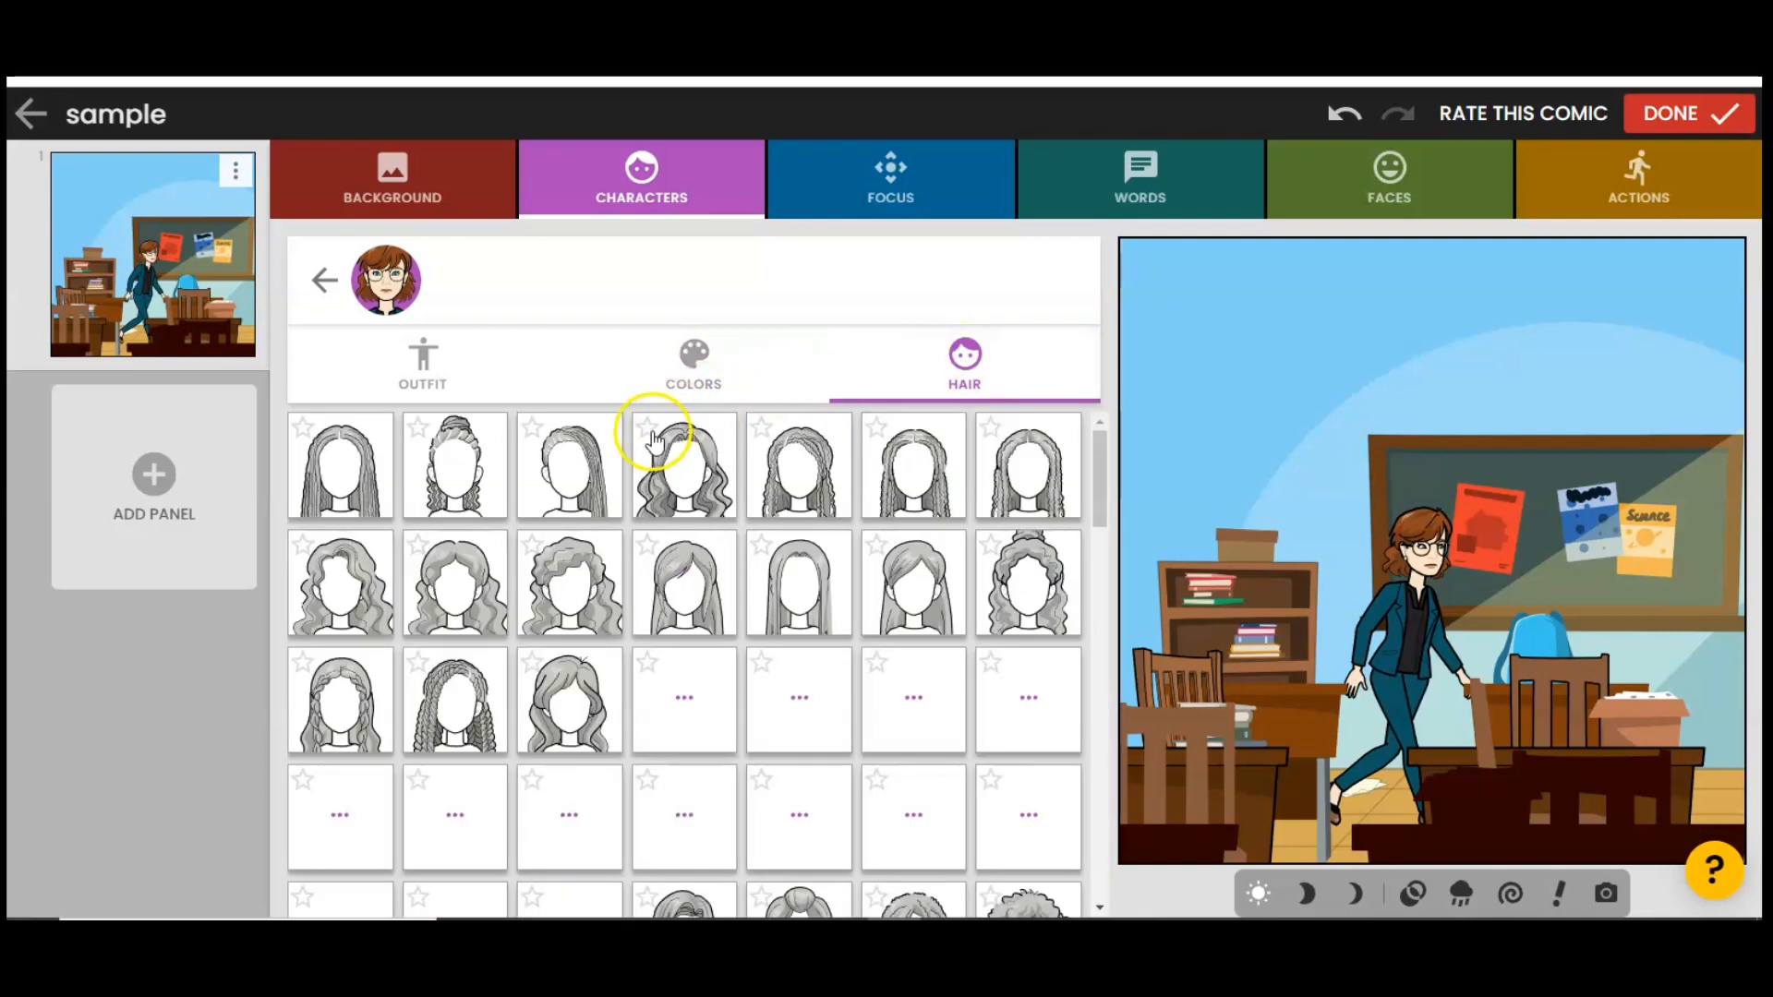
left_click(596, 681)
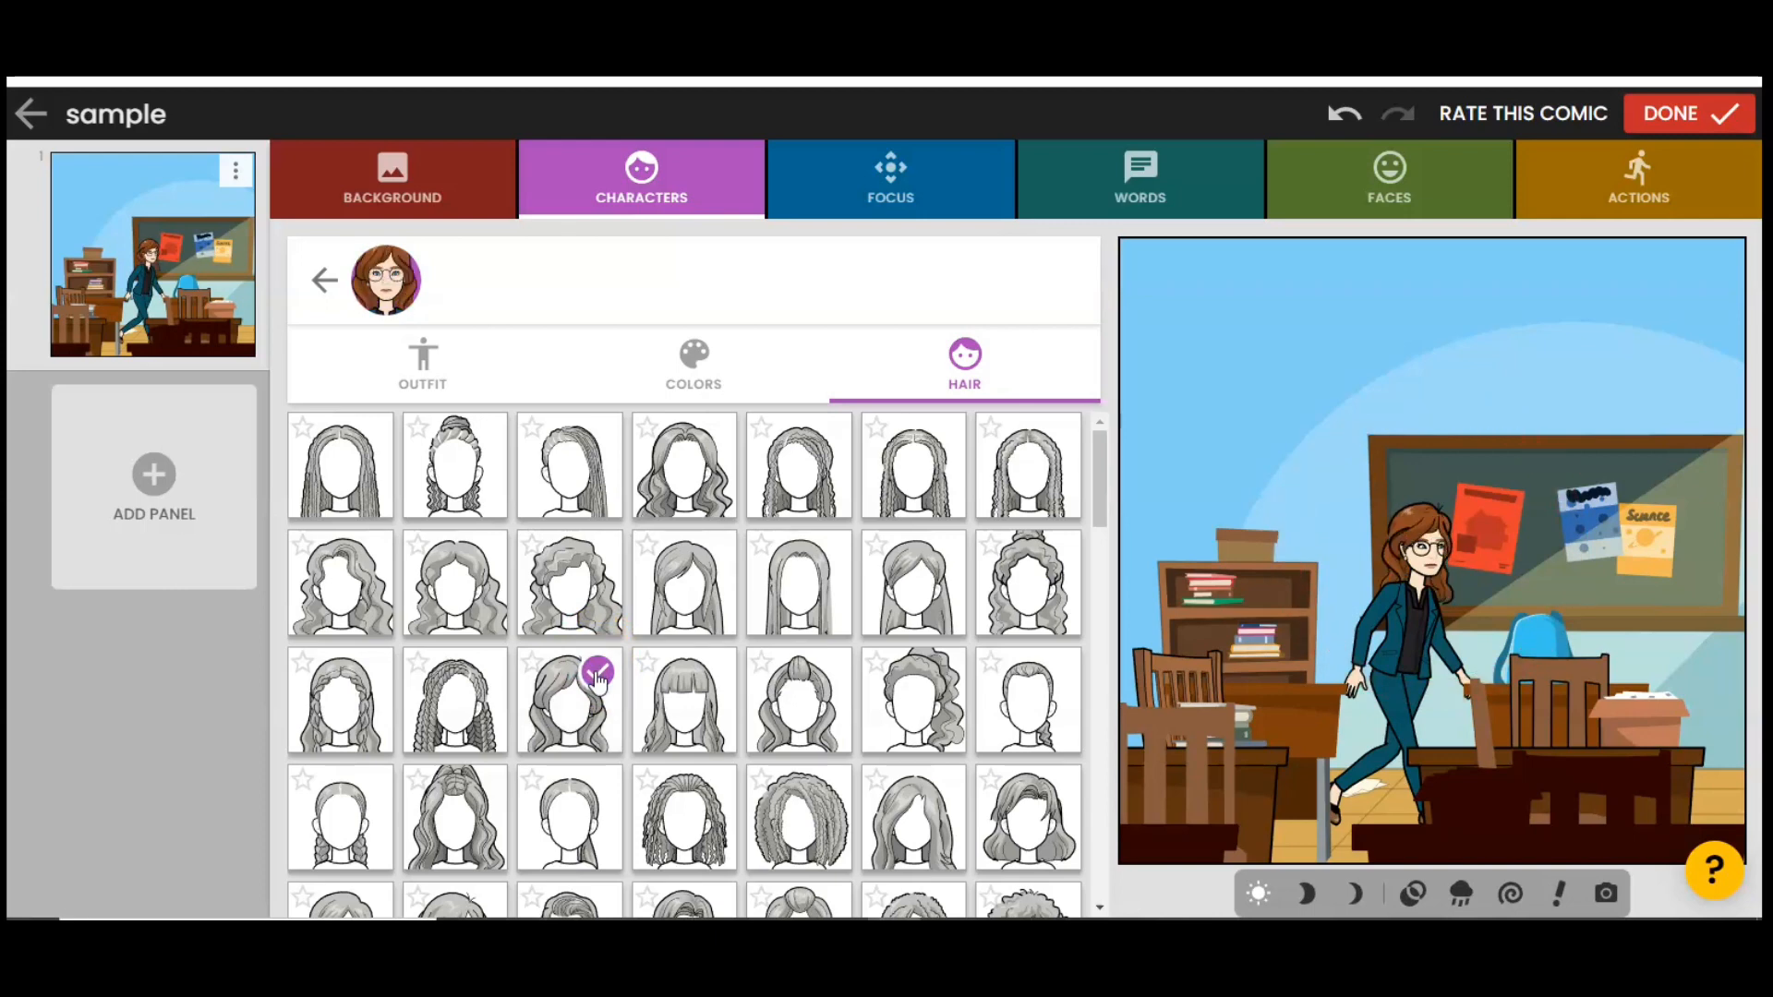
- Search the outfits for "teacher" and dress the character in the grey sweater and red skirt
left_click(395, 368)
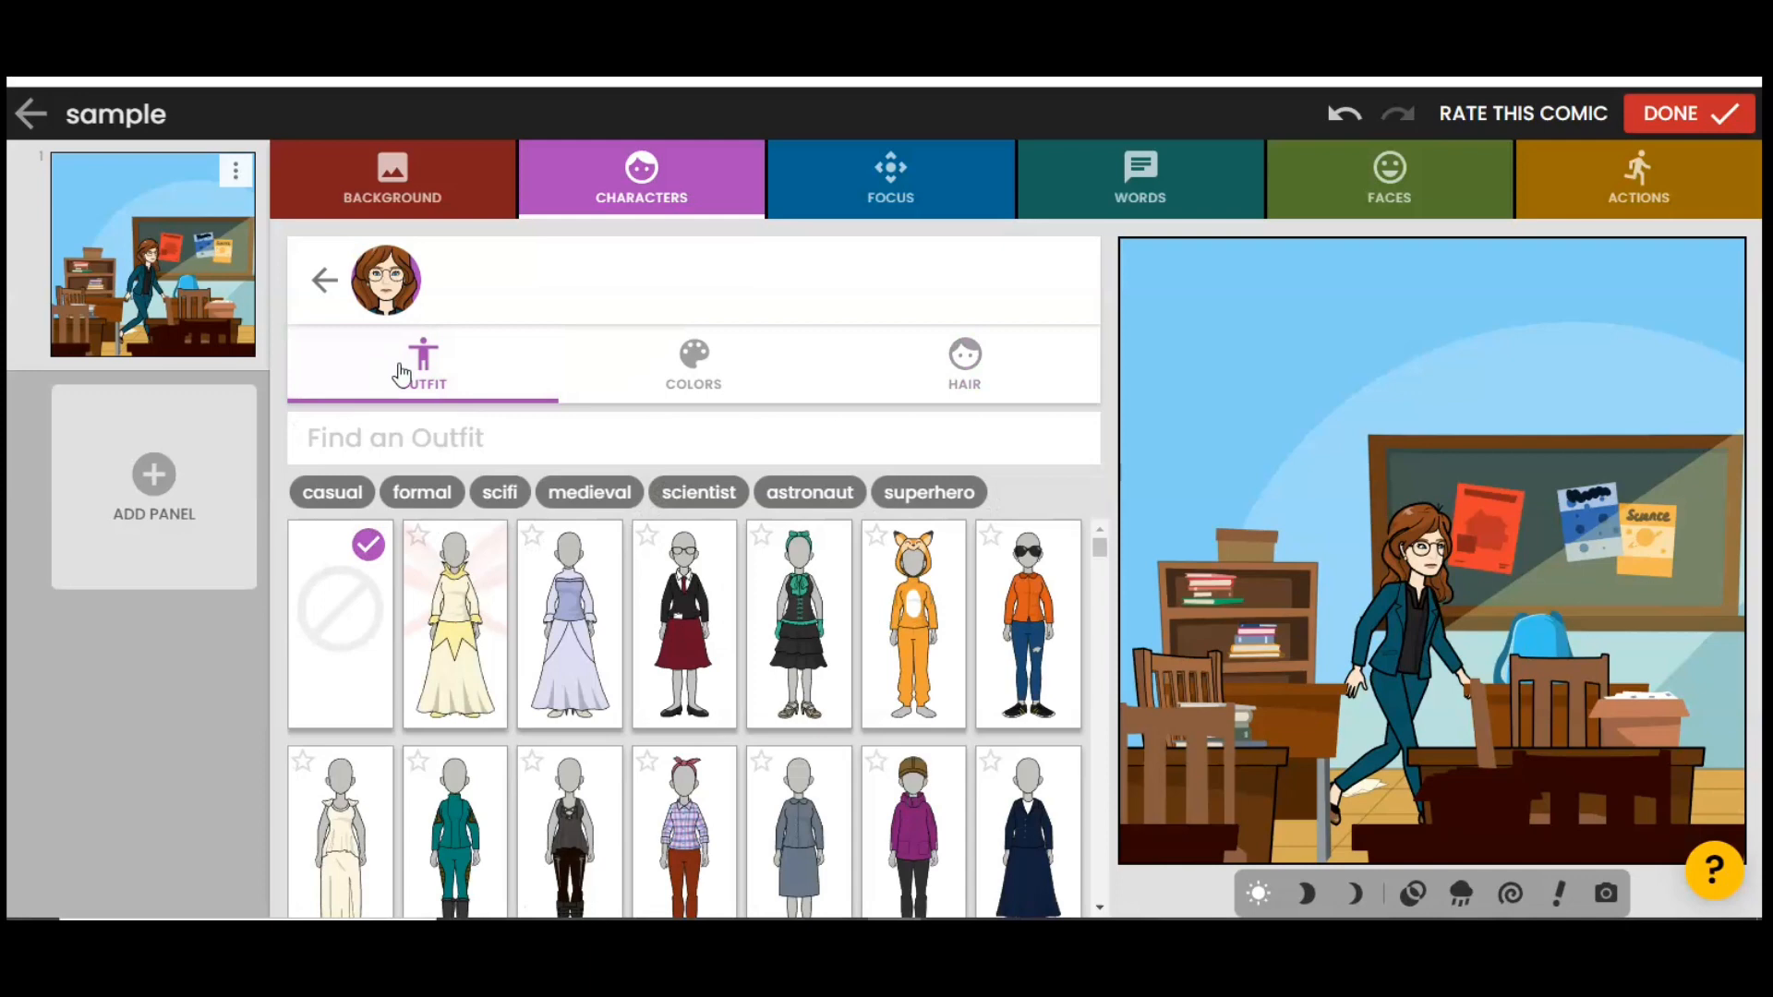
left_click(574, 443)
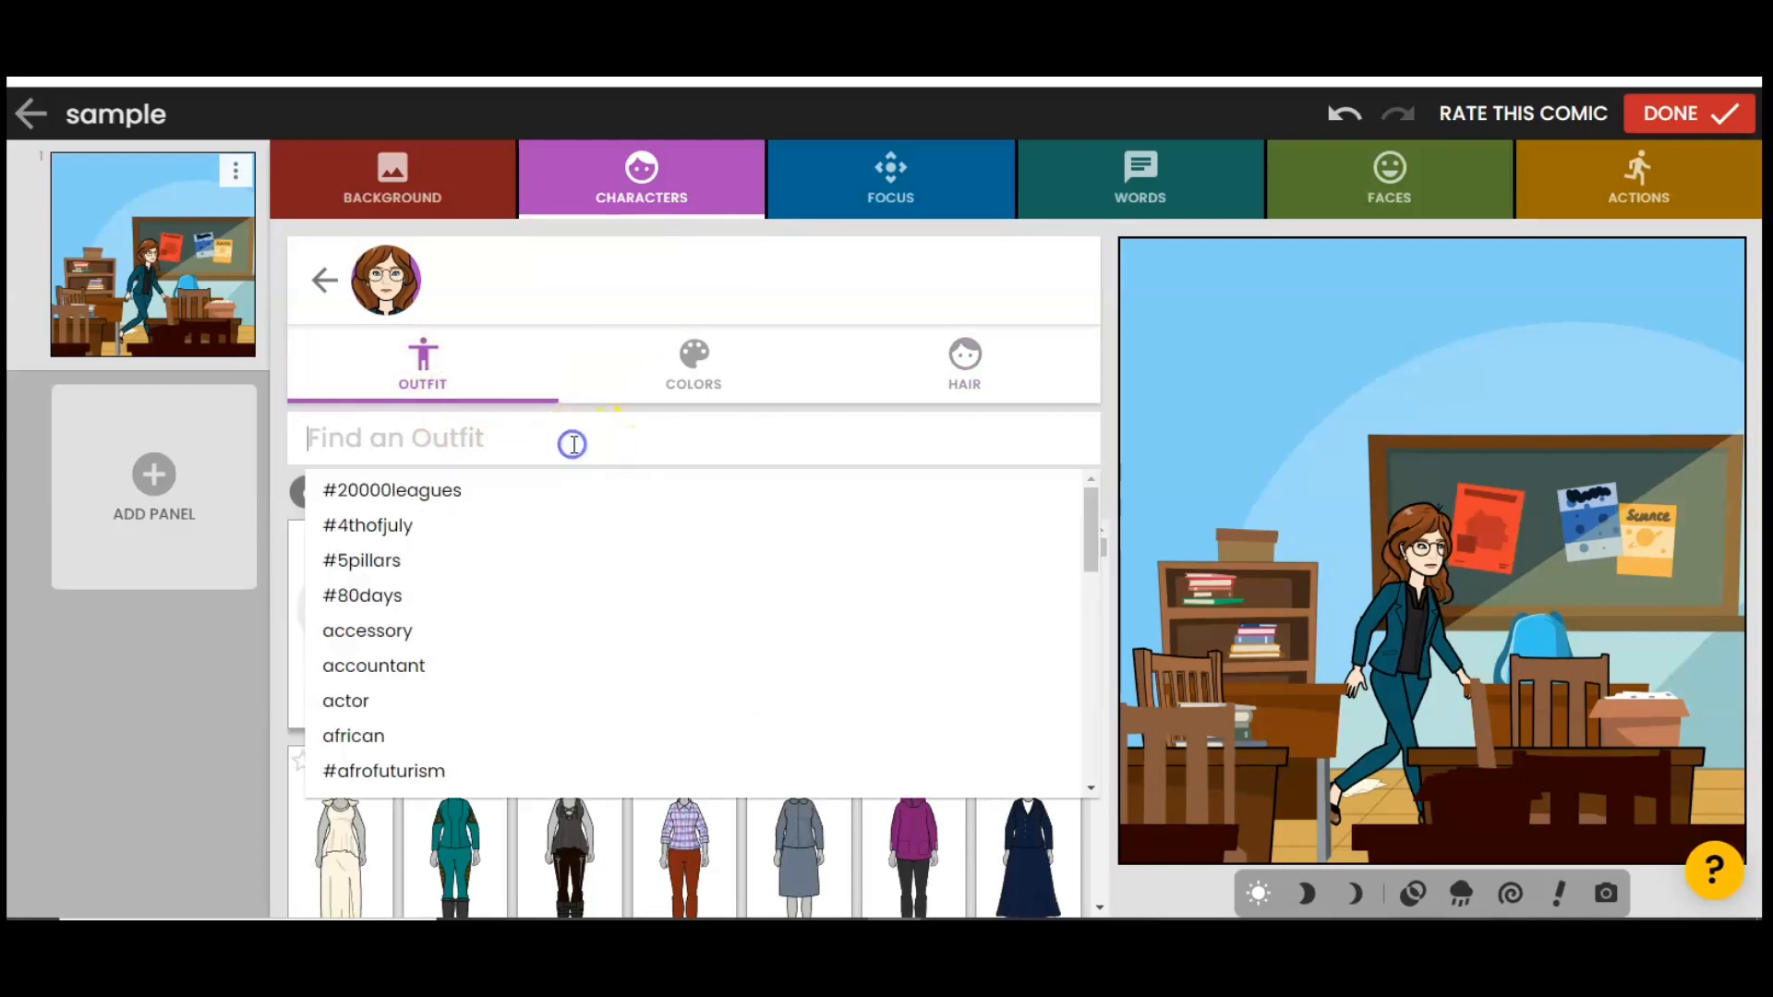
type("teacher")
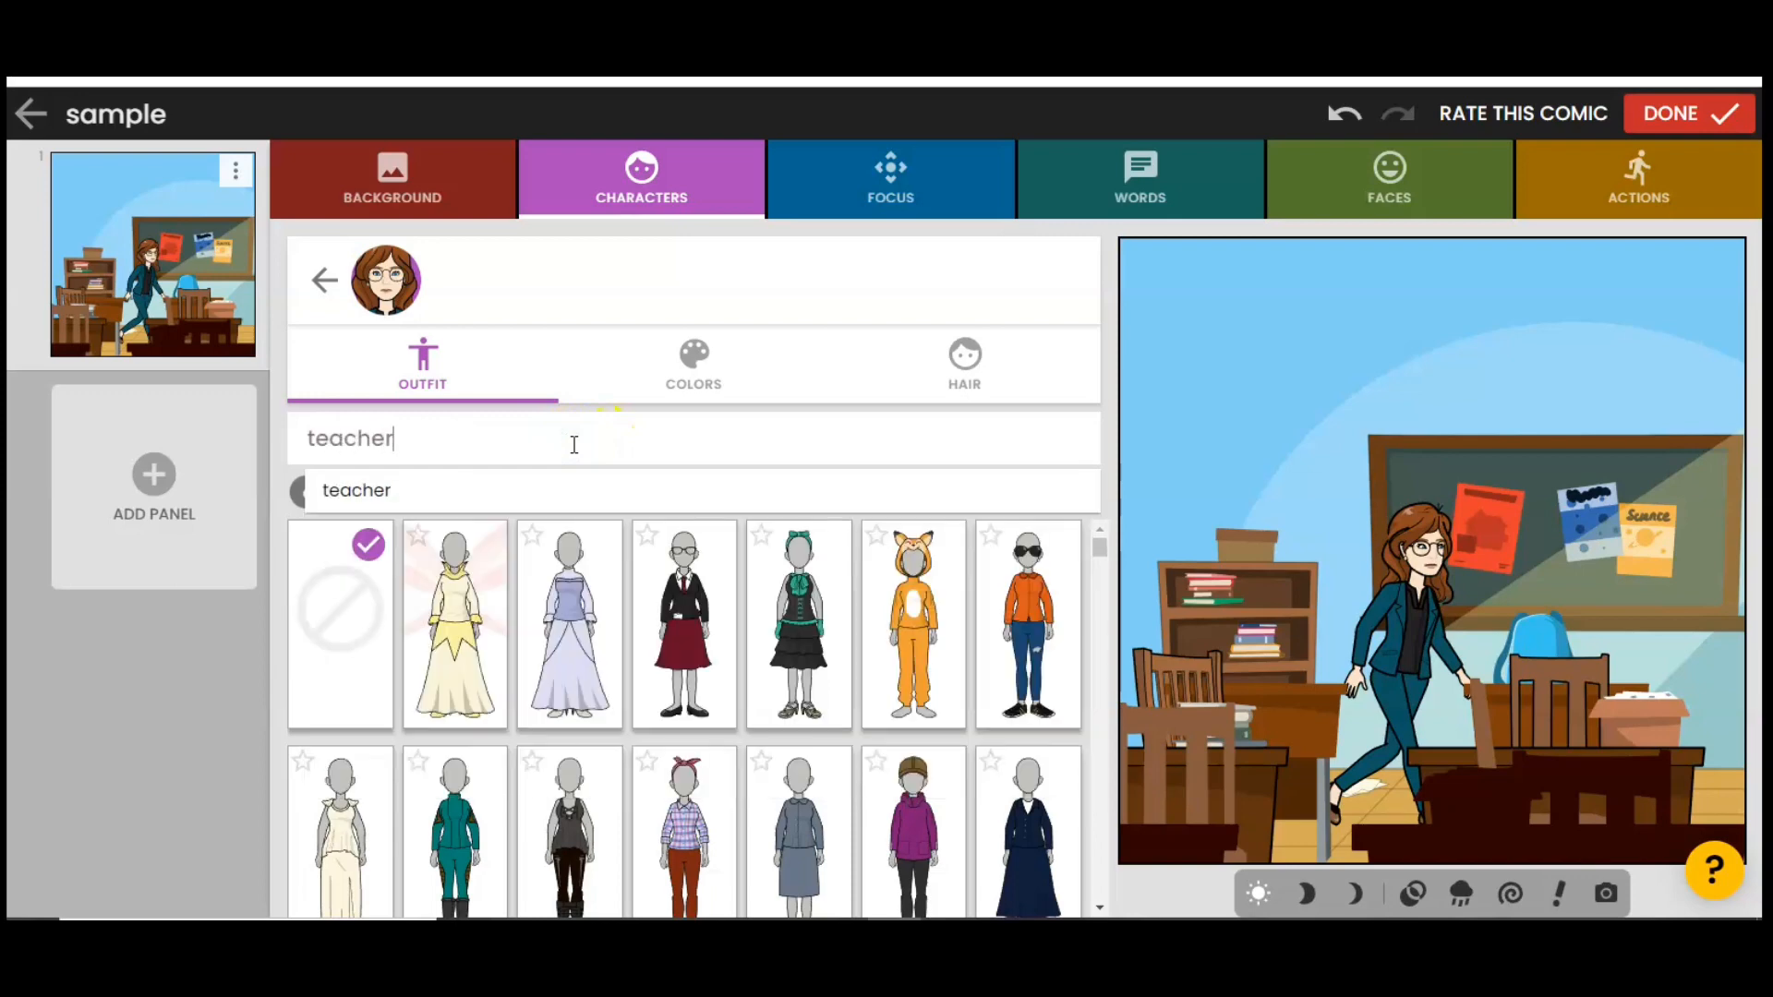
key("Return")
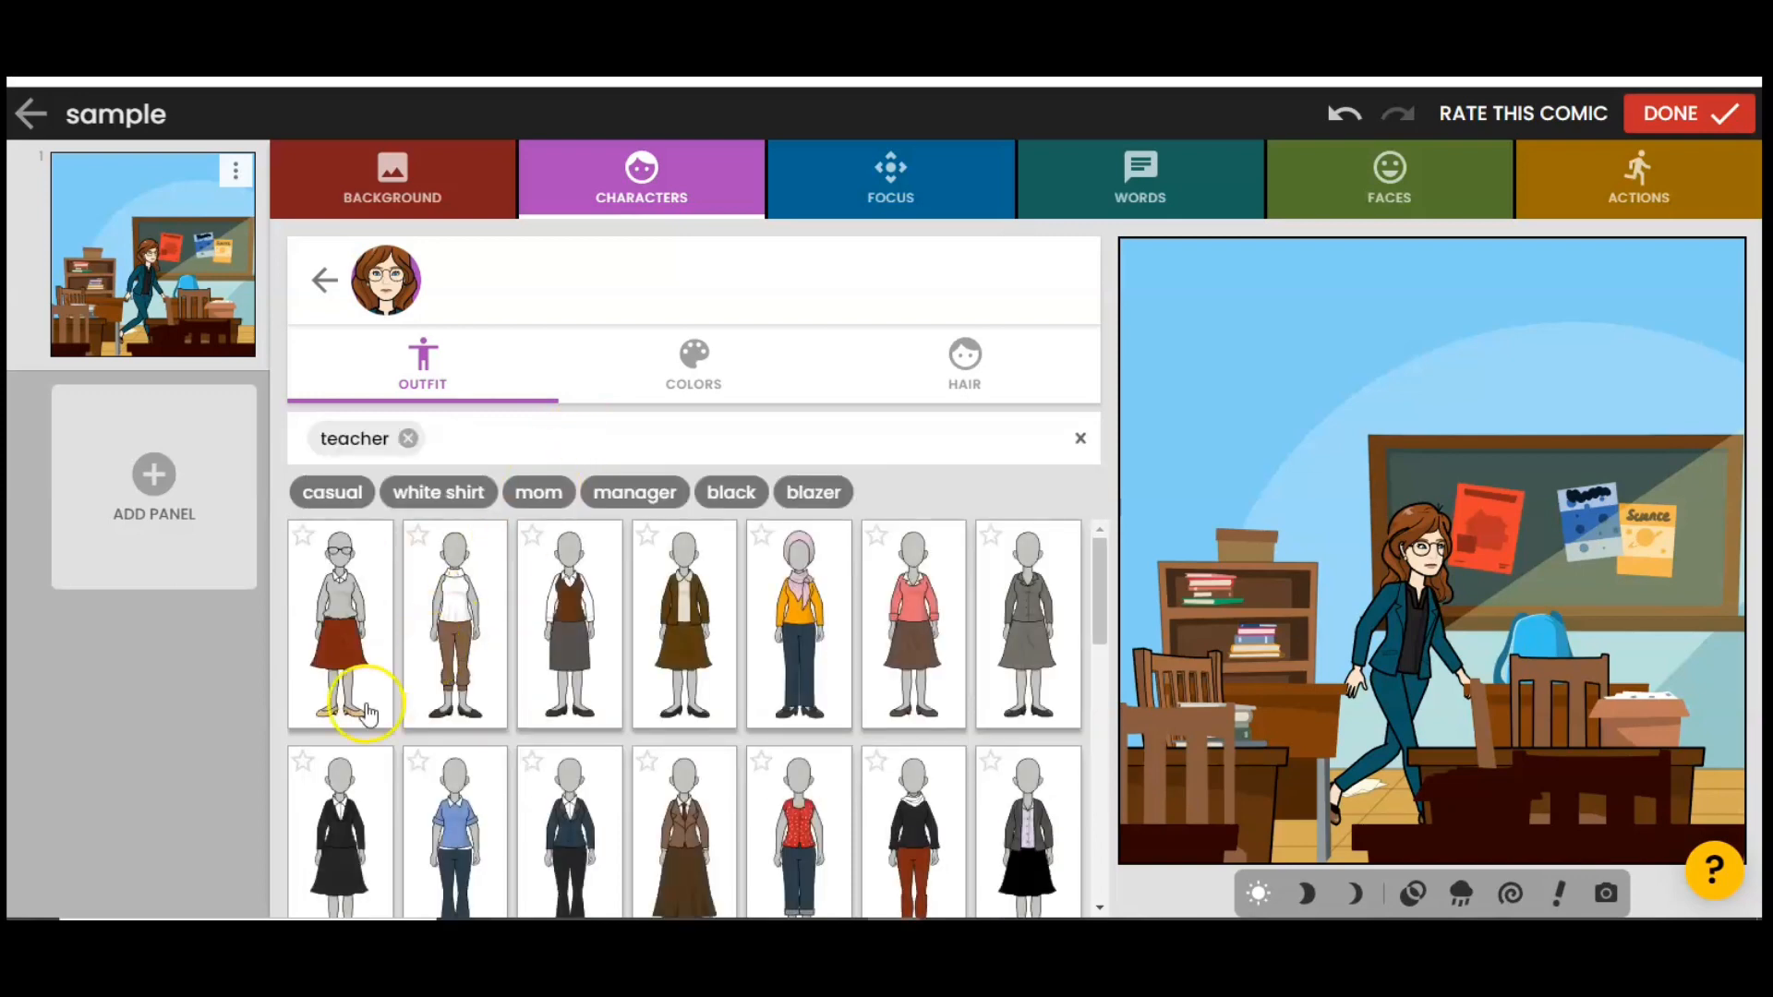
left_click(346, 679)
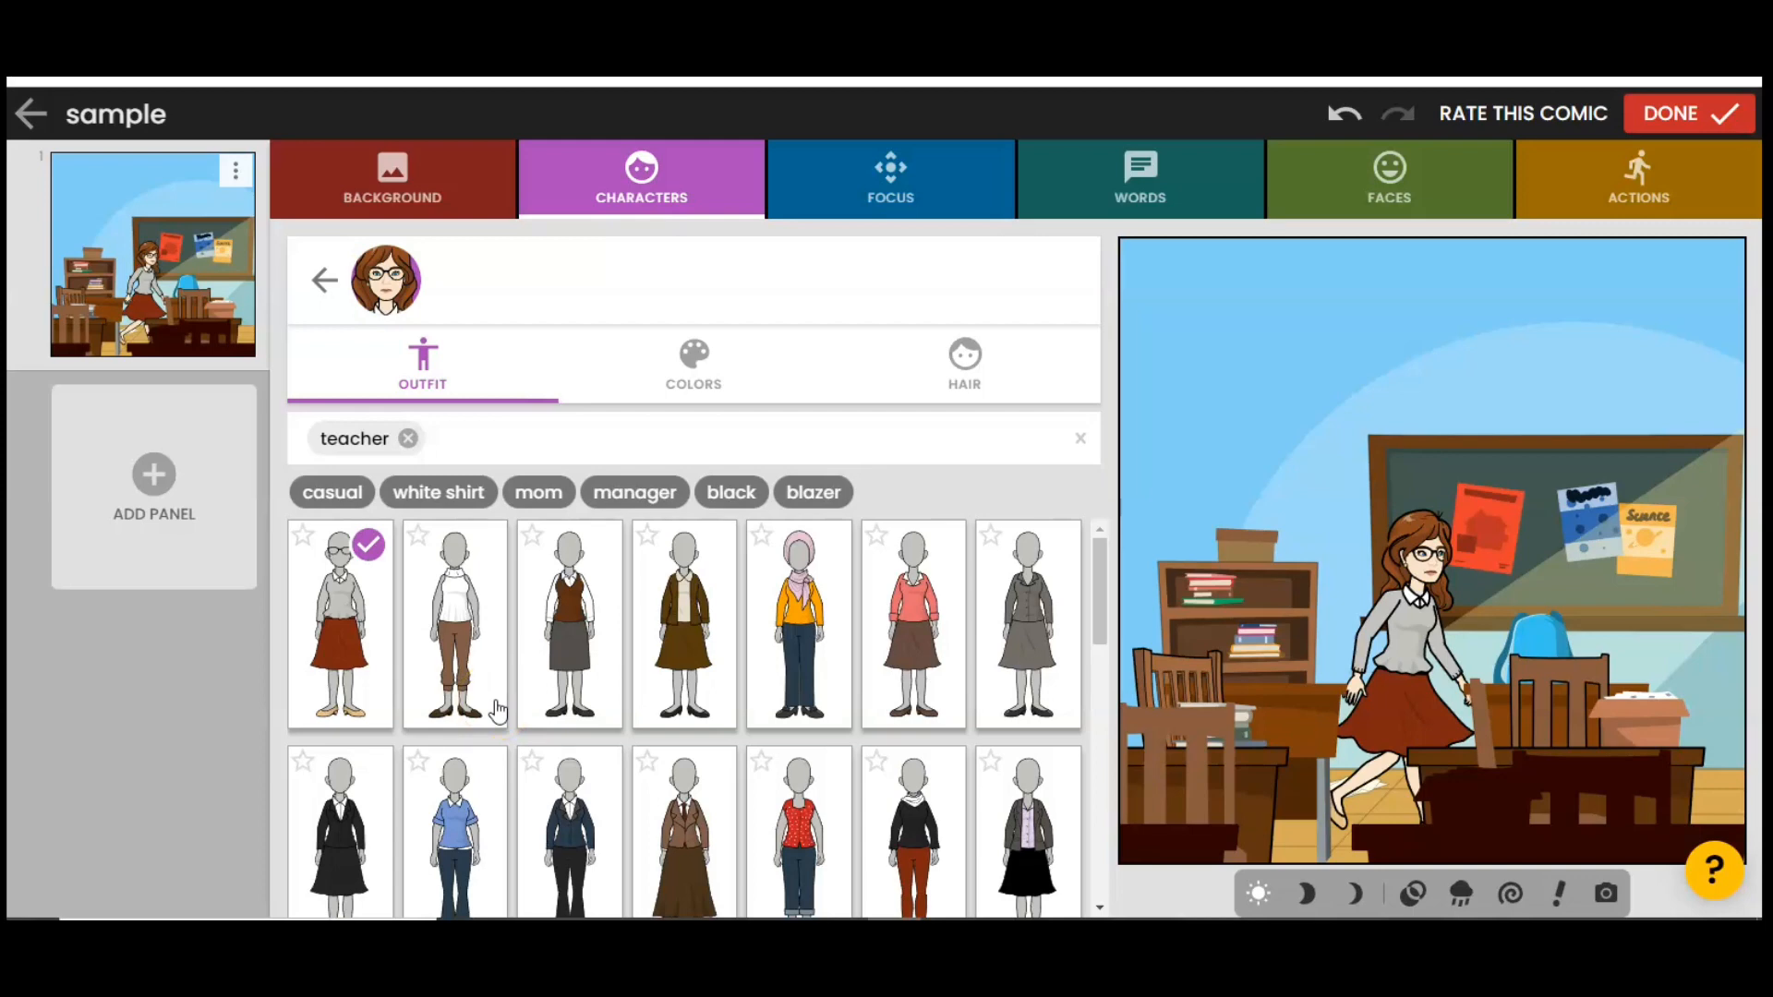
- Search the facial expressions for "happy" and give the teacher the second smiling face
left_click(1383, 201)
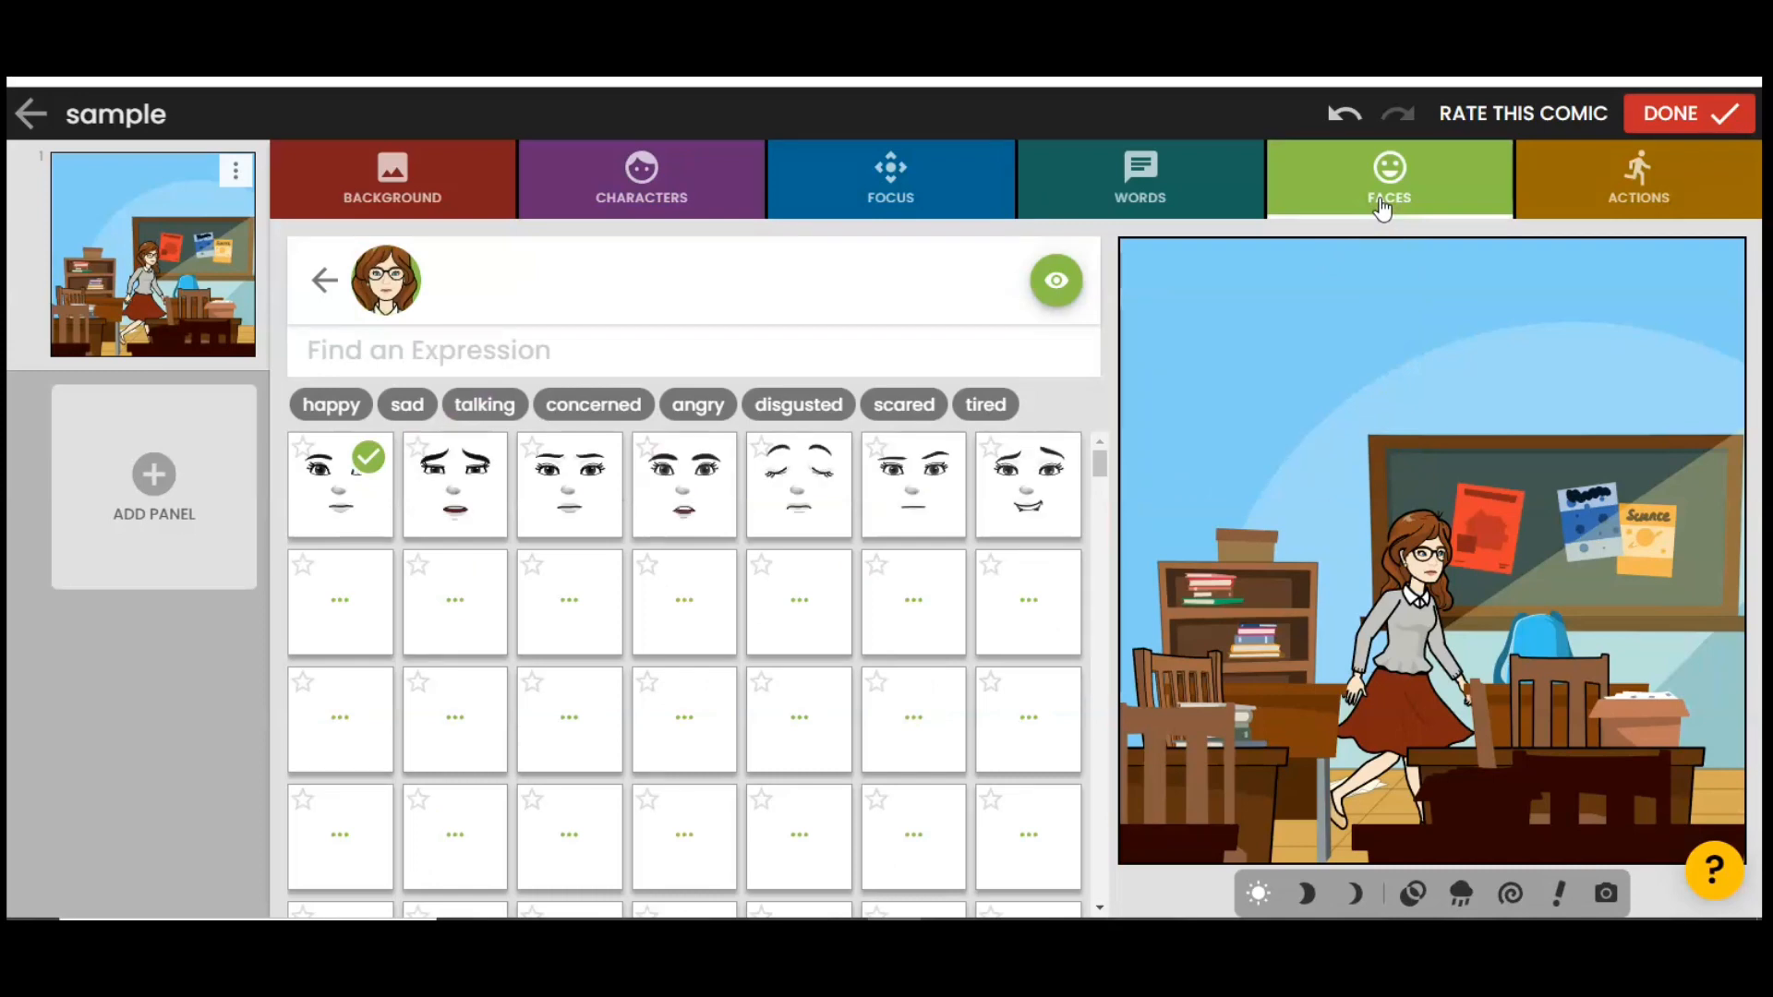
left_click(420, 365)
type("happy")
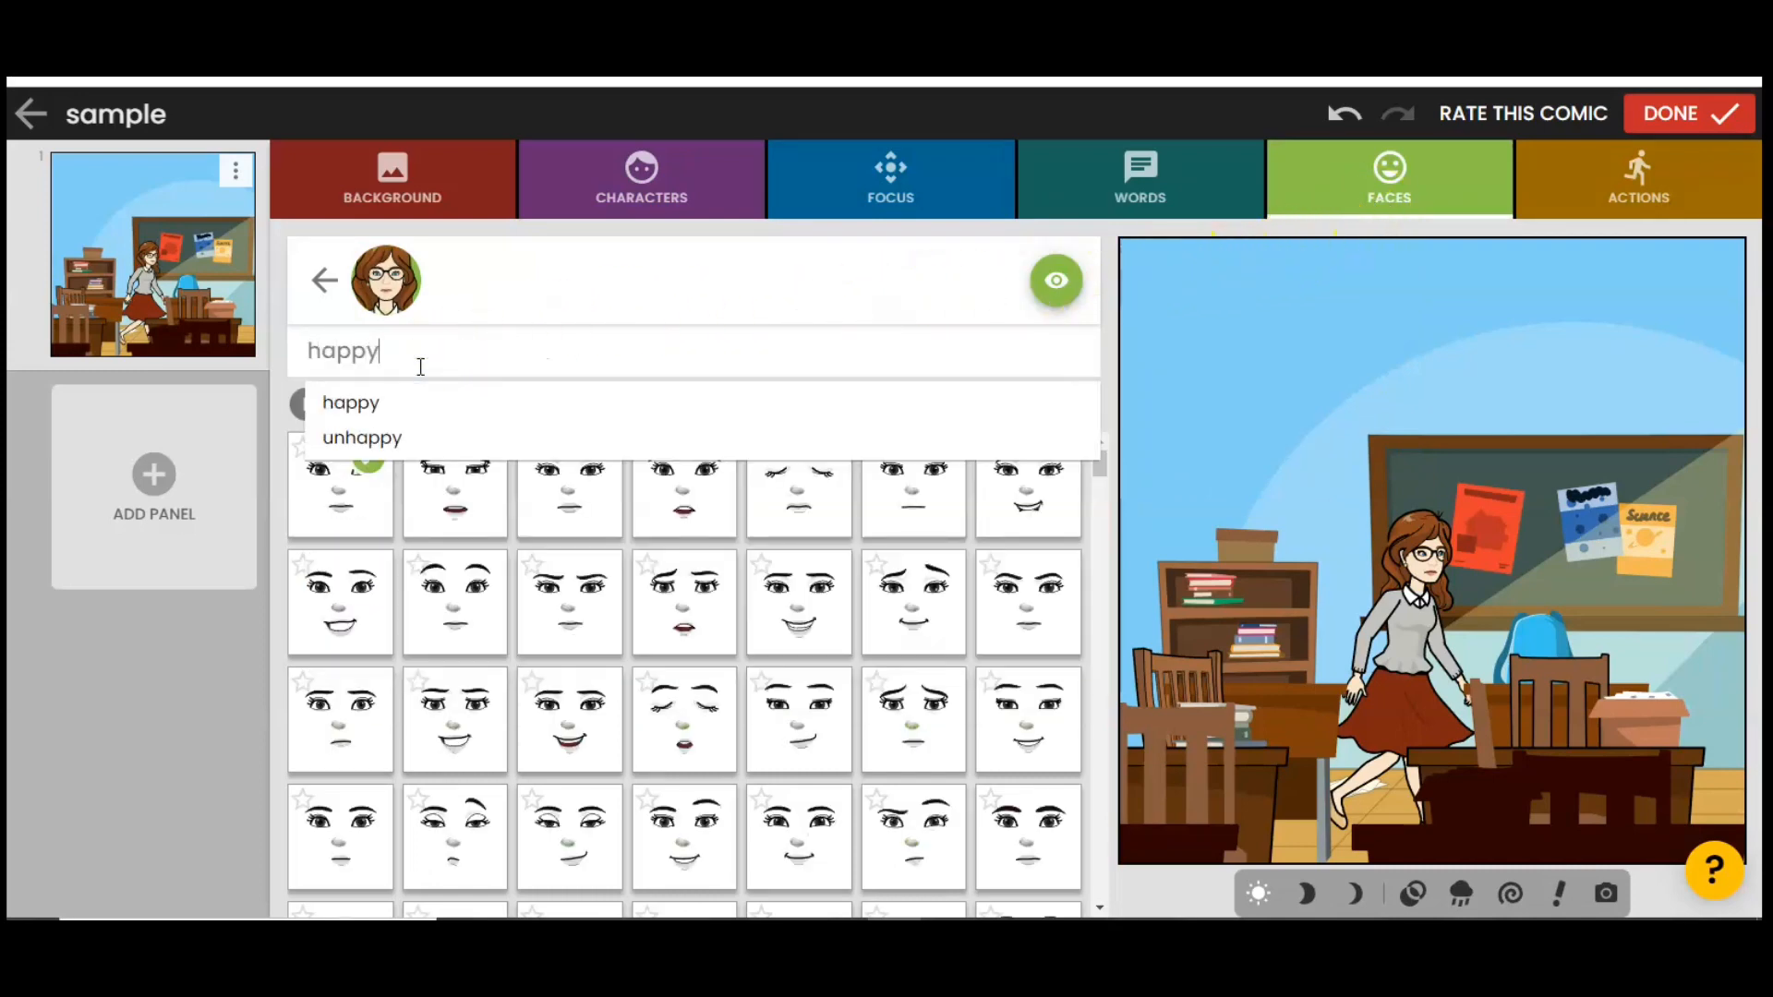
key("Return")
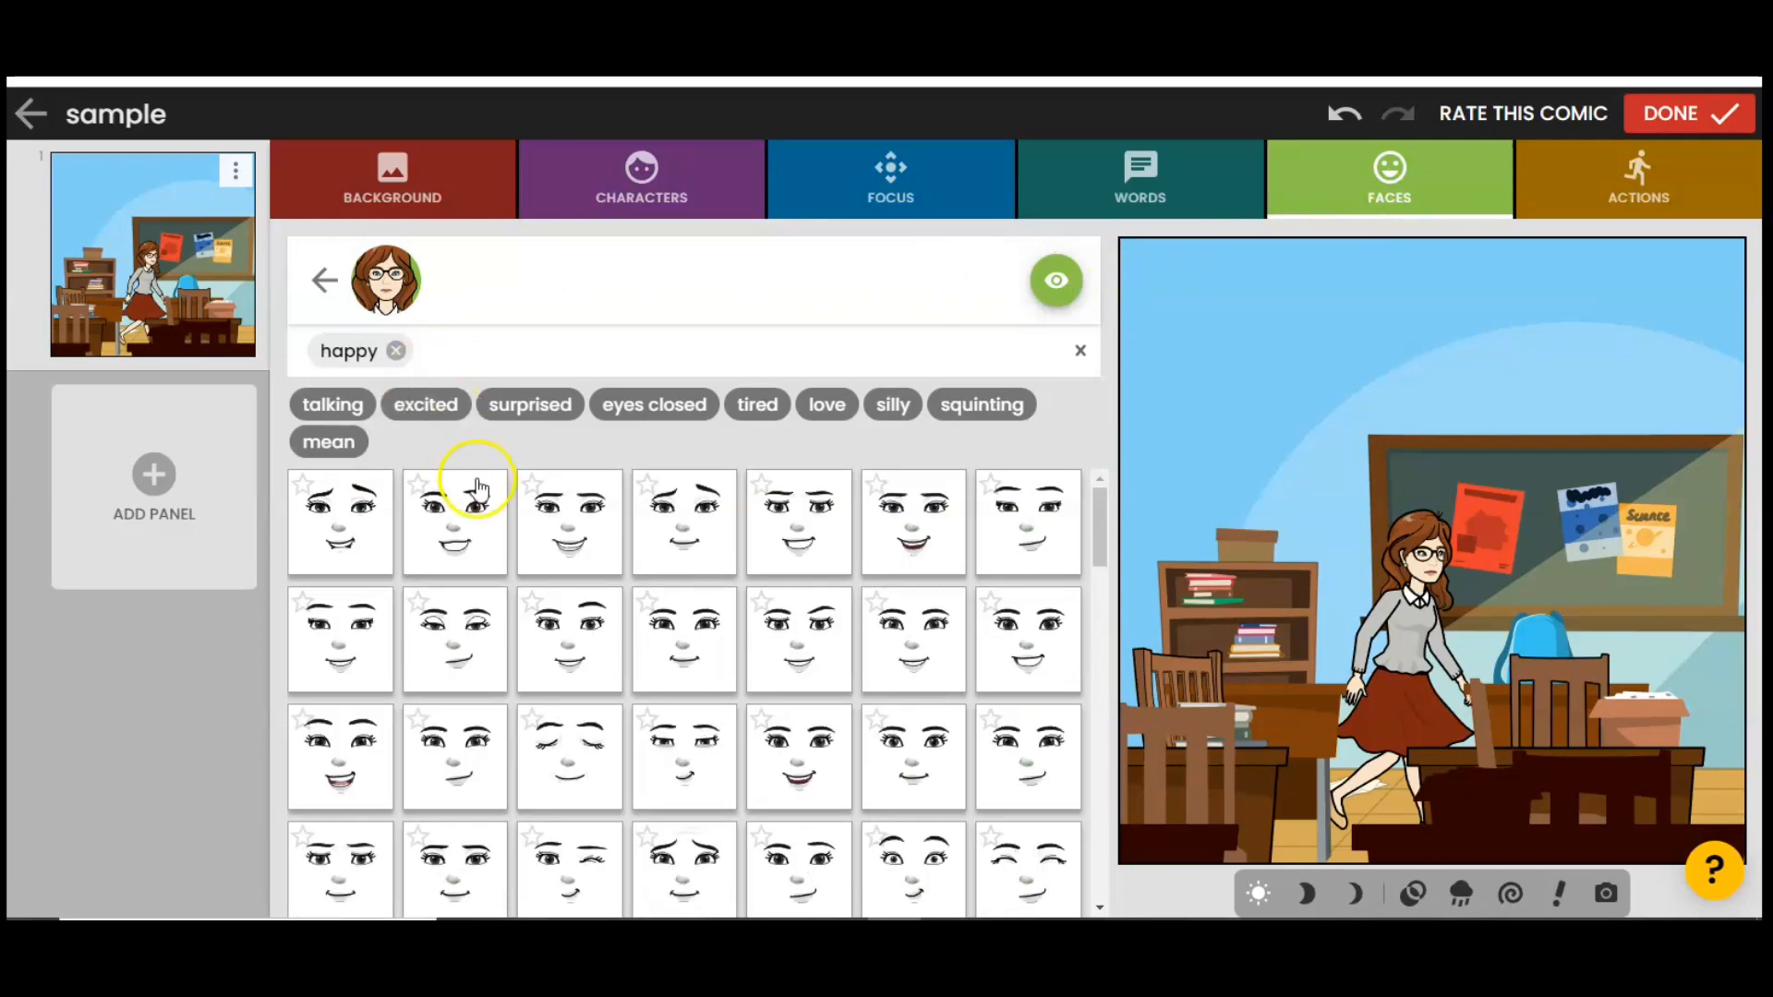
left_click(477, 526)
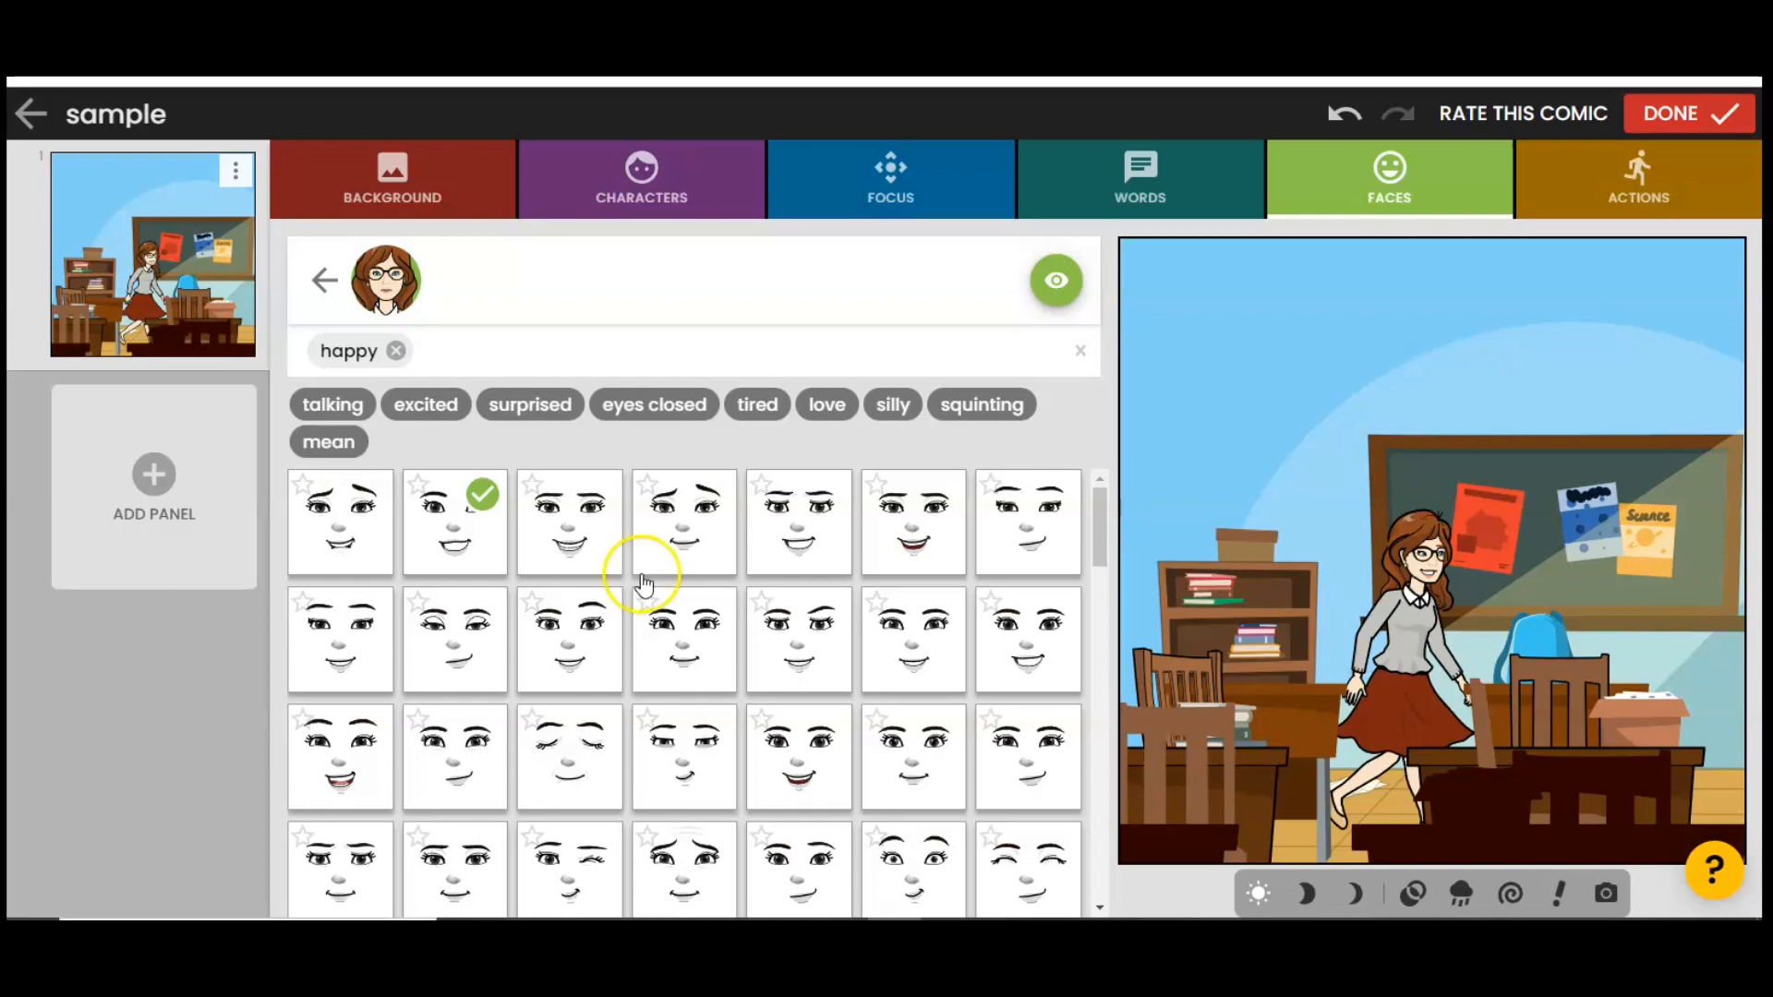
- Search the actions for "waving" and give the teacher the standing, side-facing pose with one hand waving
left_click(1652, 187)
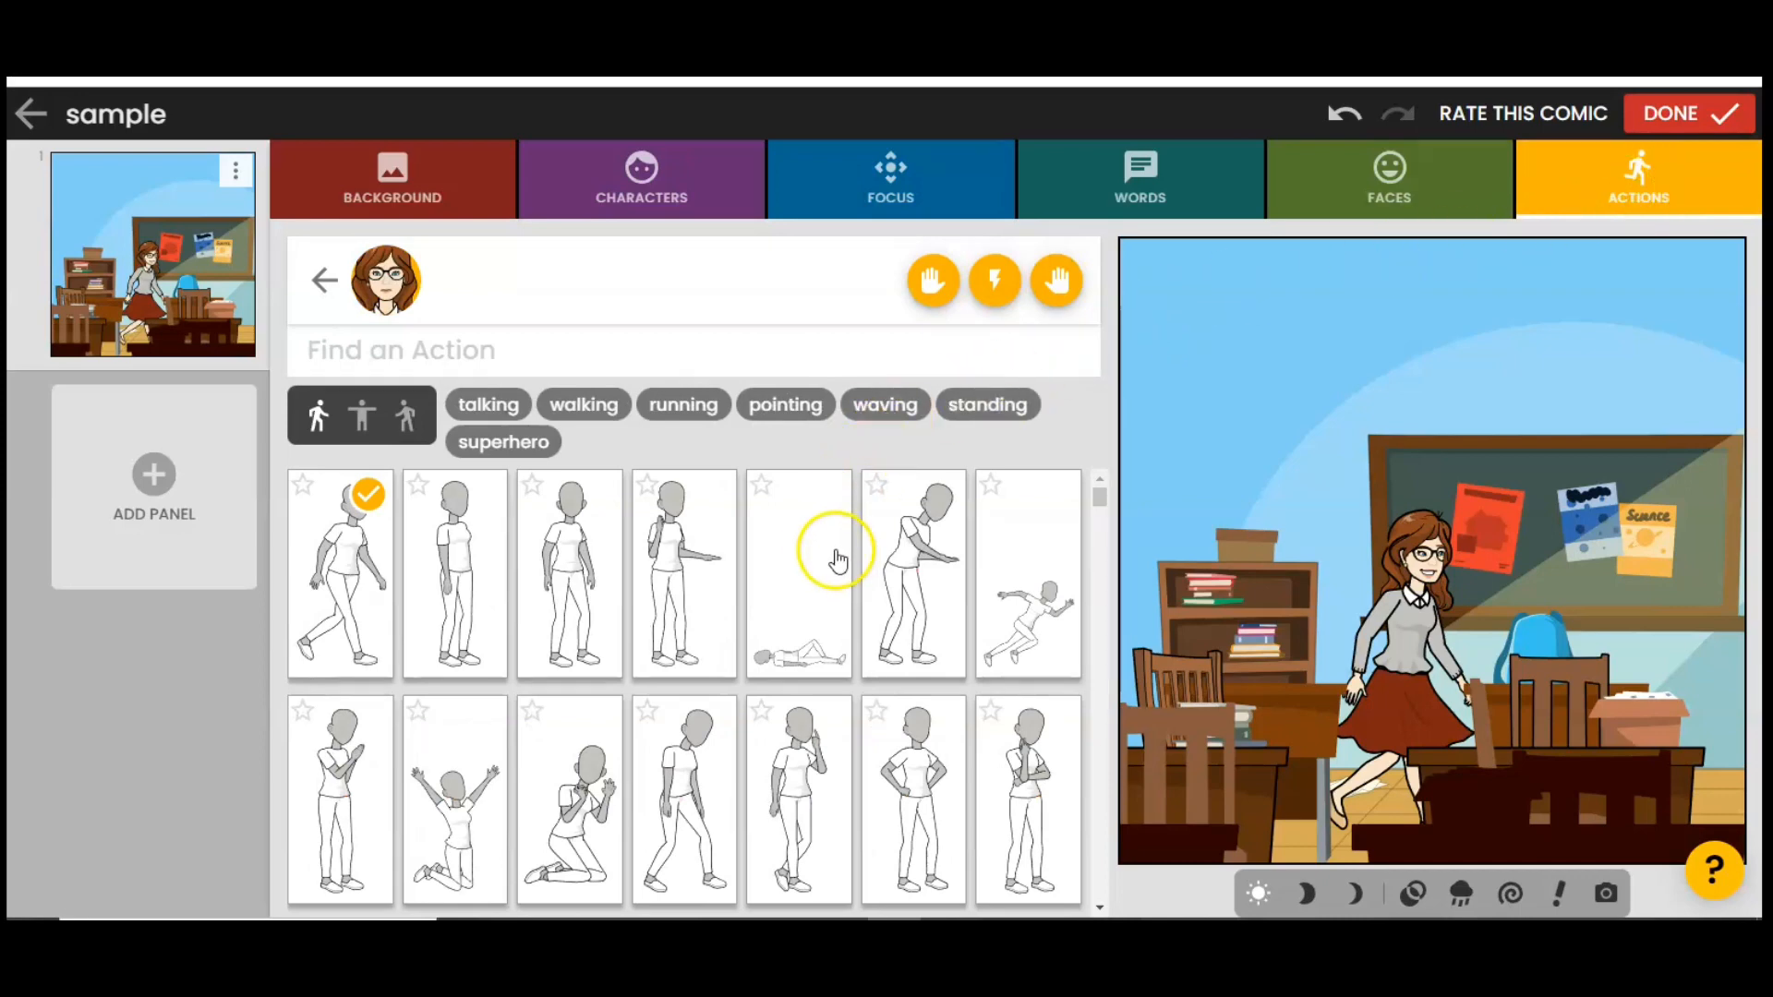
left_click(559, 335)
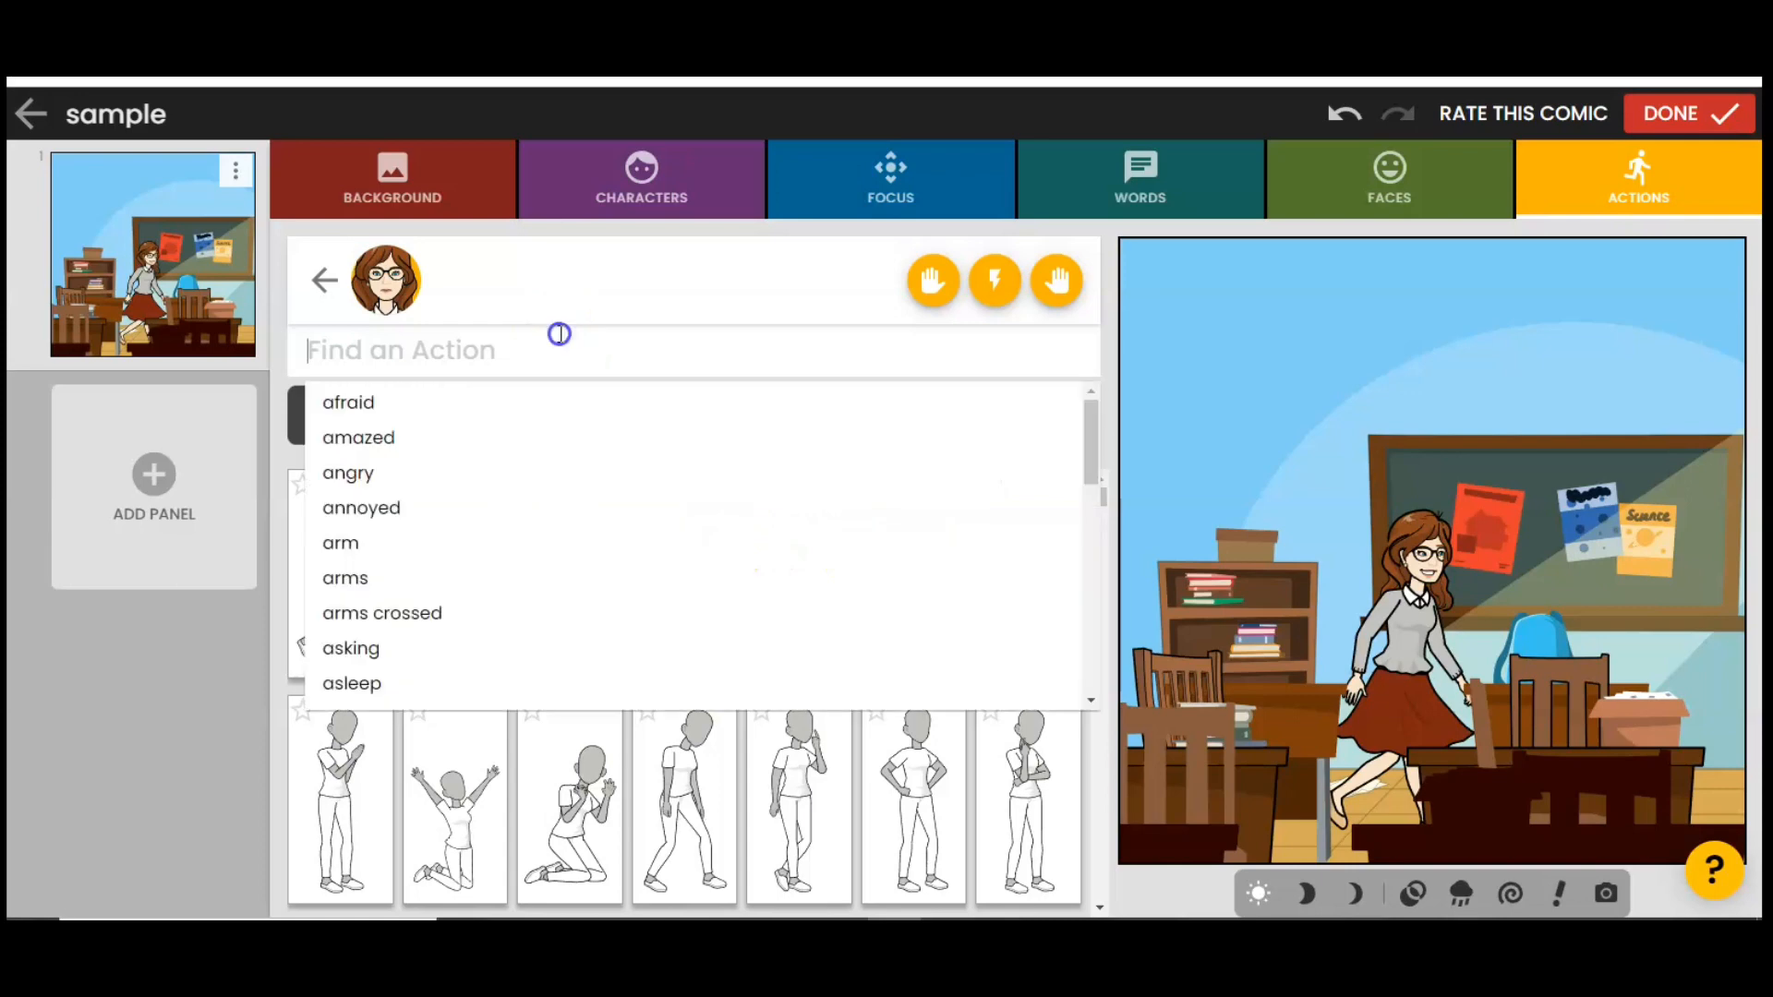
type("waving")
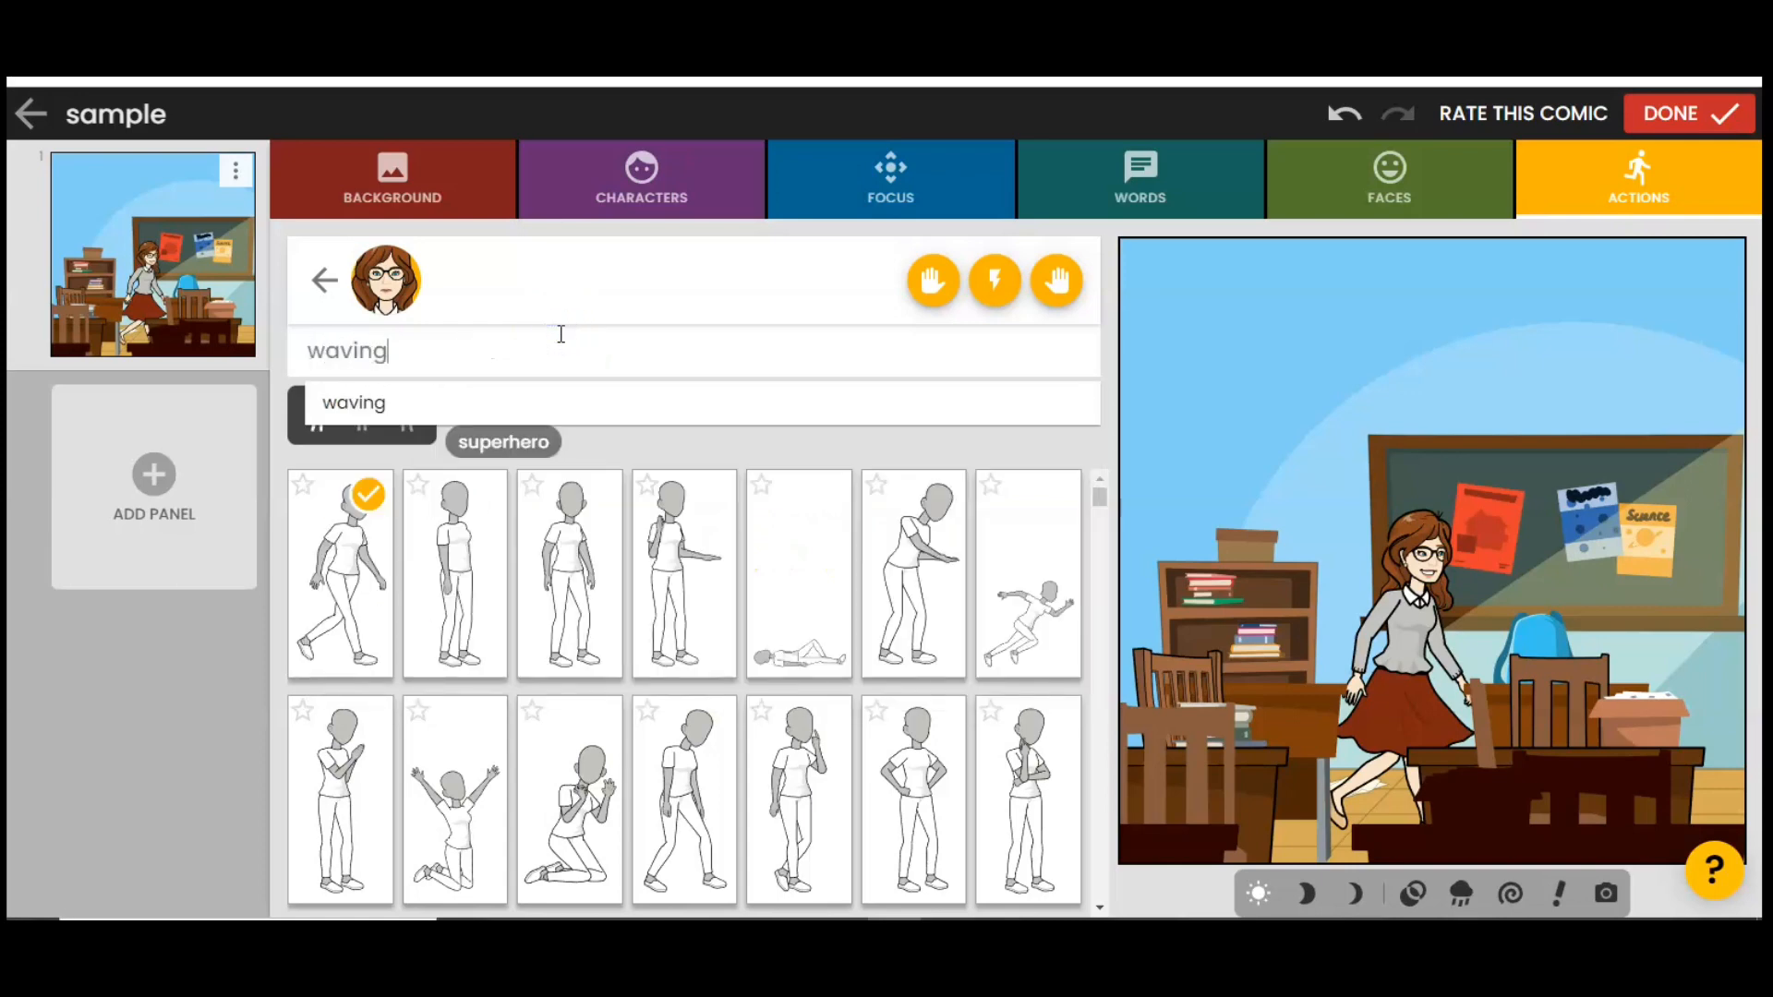
key("Return")
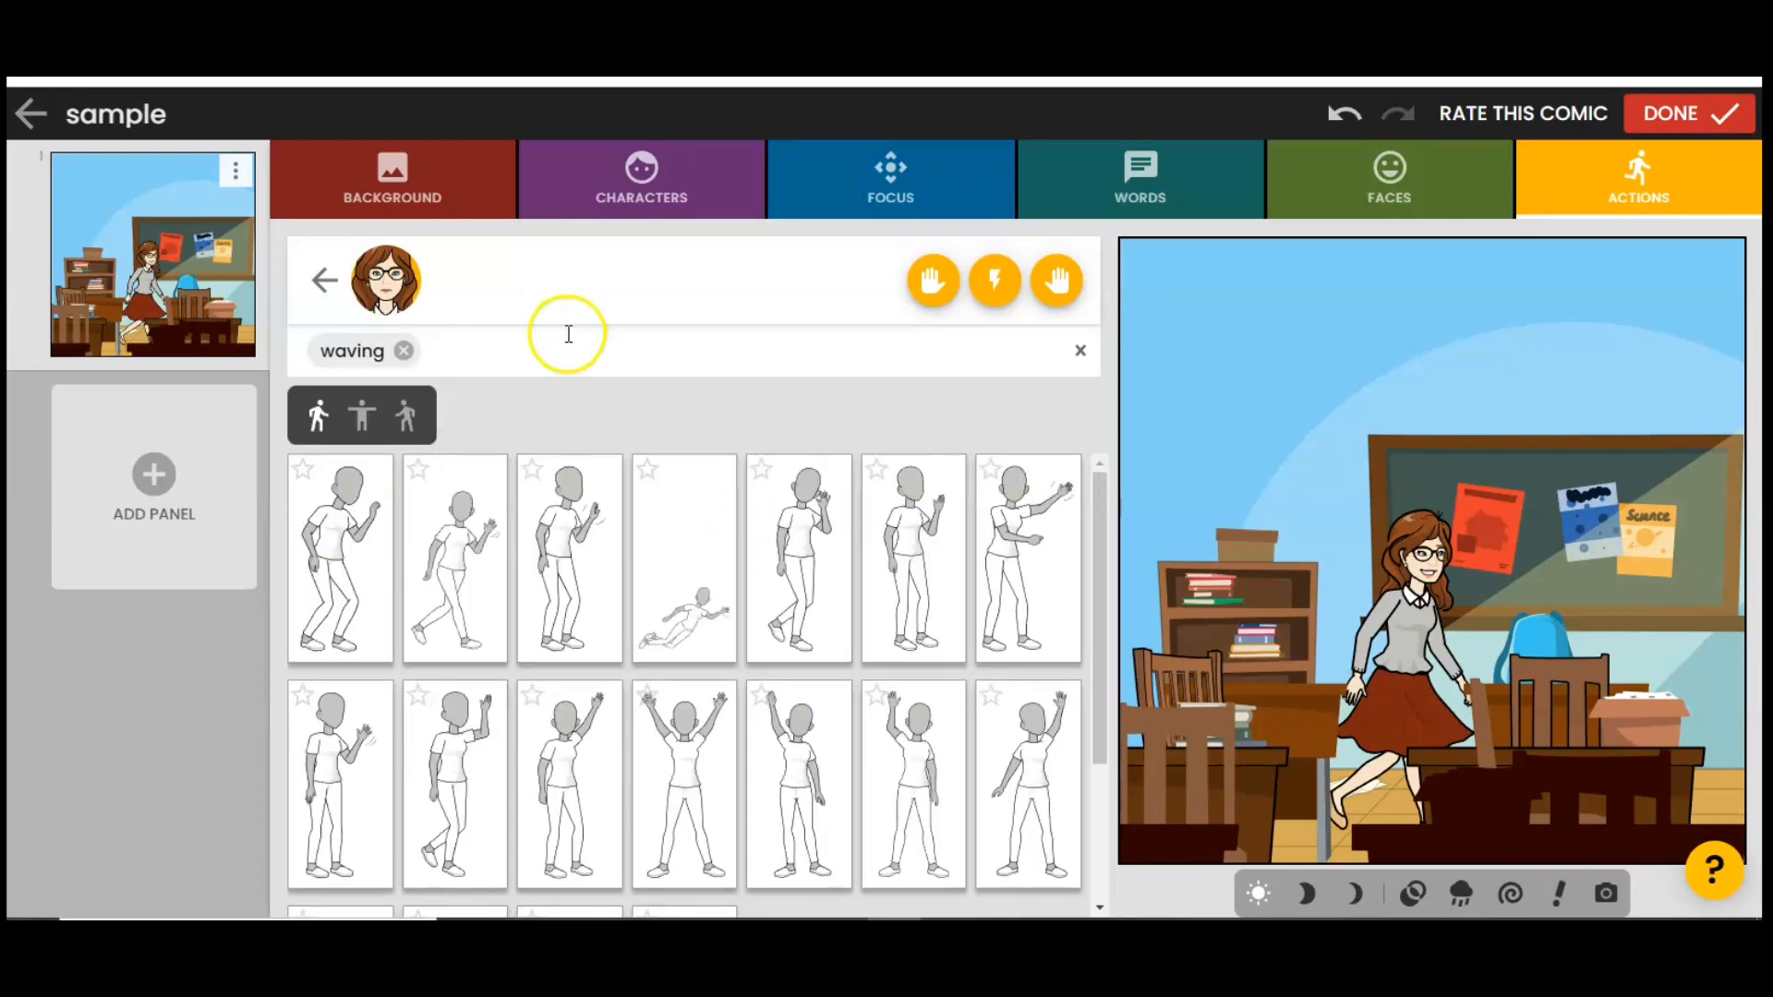
left_click(360, 732)
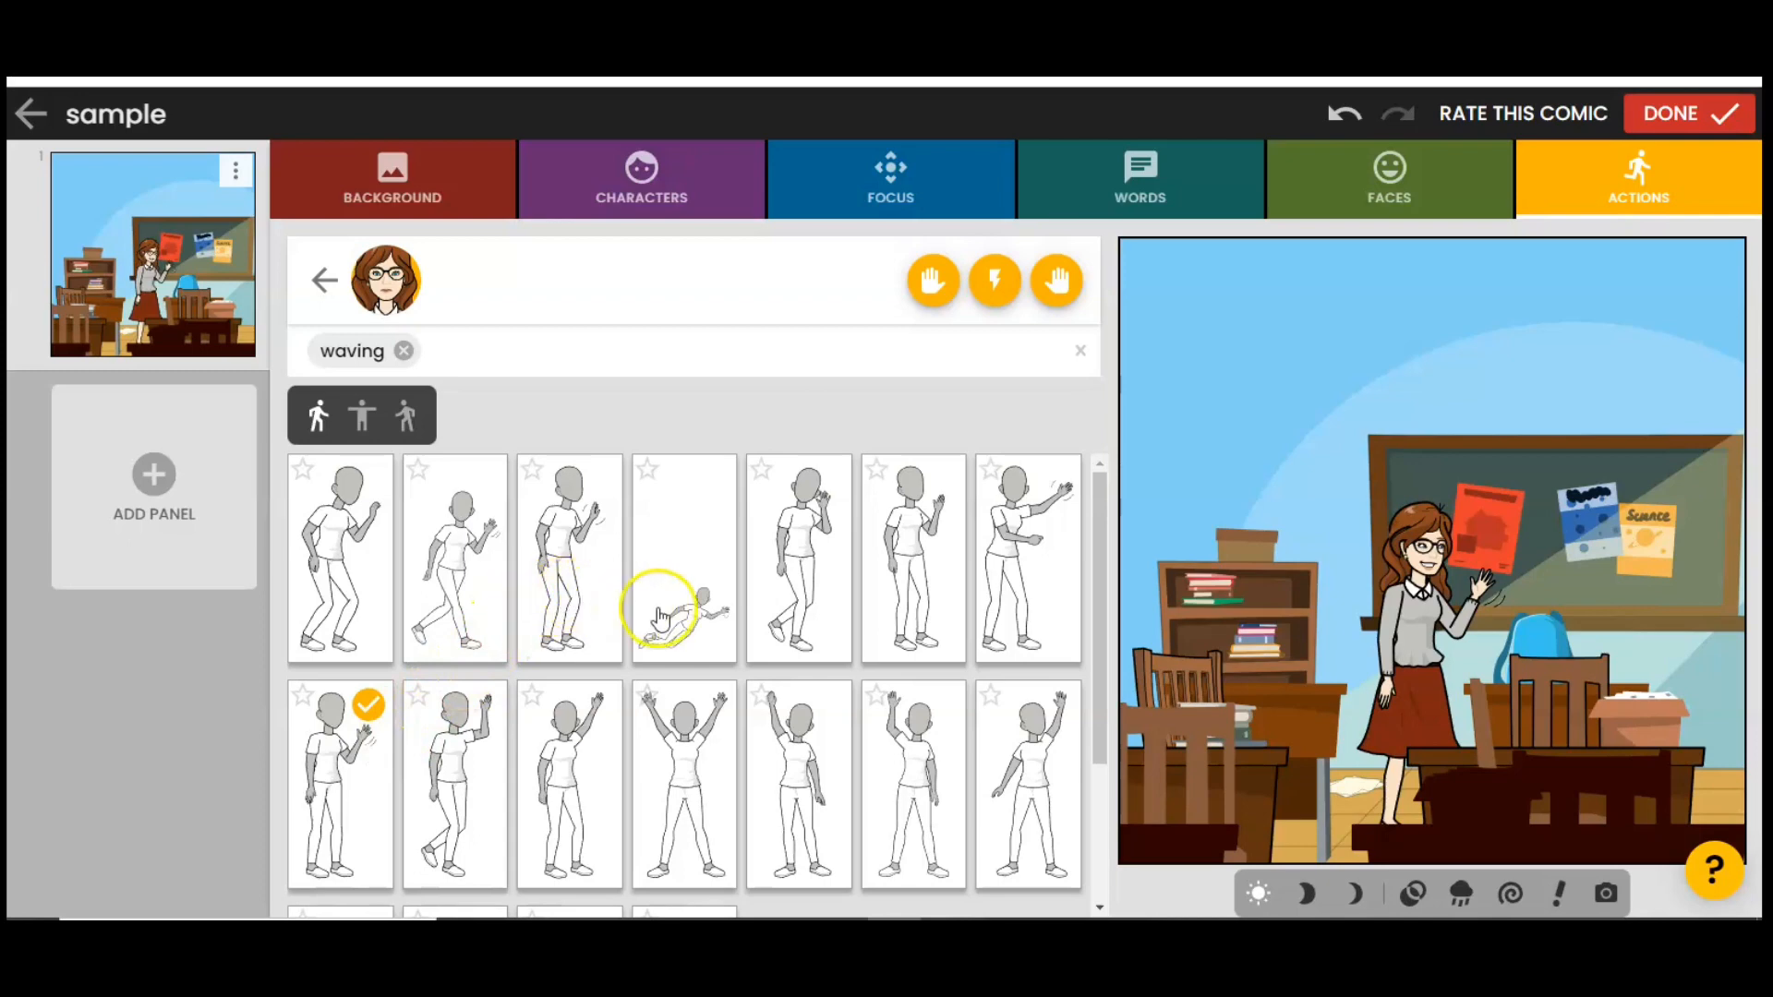
- Switch the waving actions to front-facing poses and apply the fourth one to the teacher
left_click(366, 420)
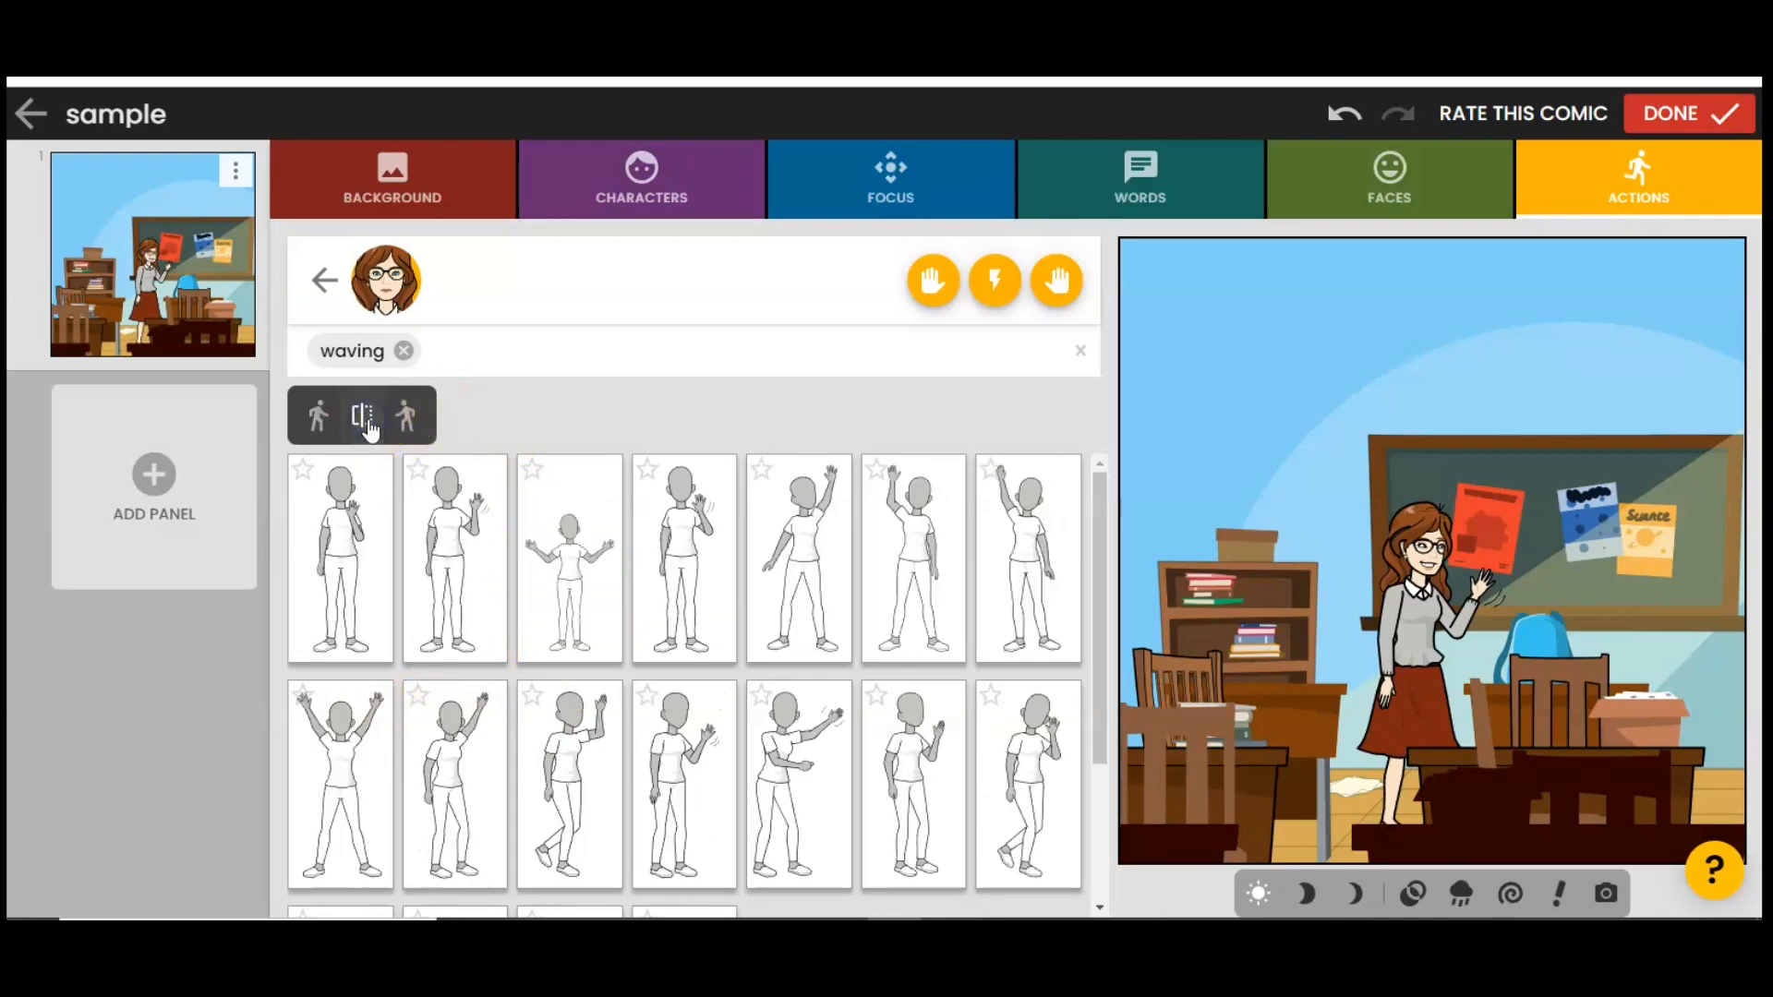
left_click(683, 568)
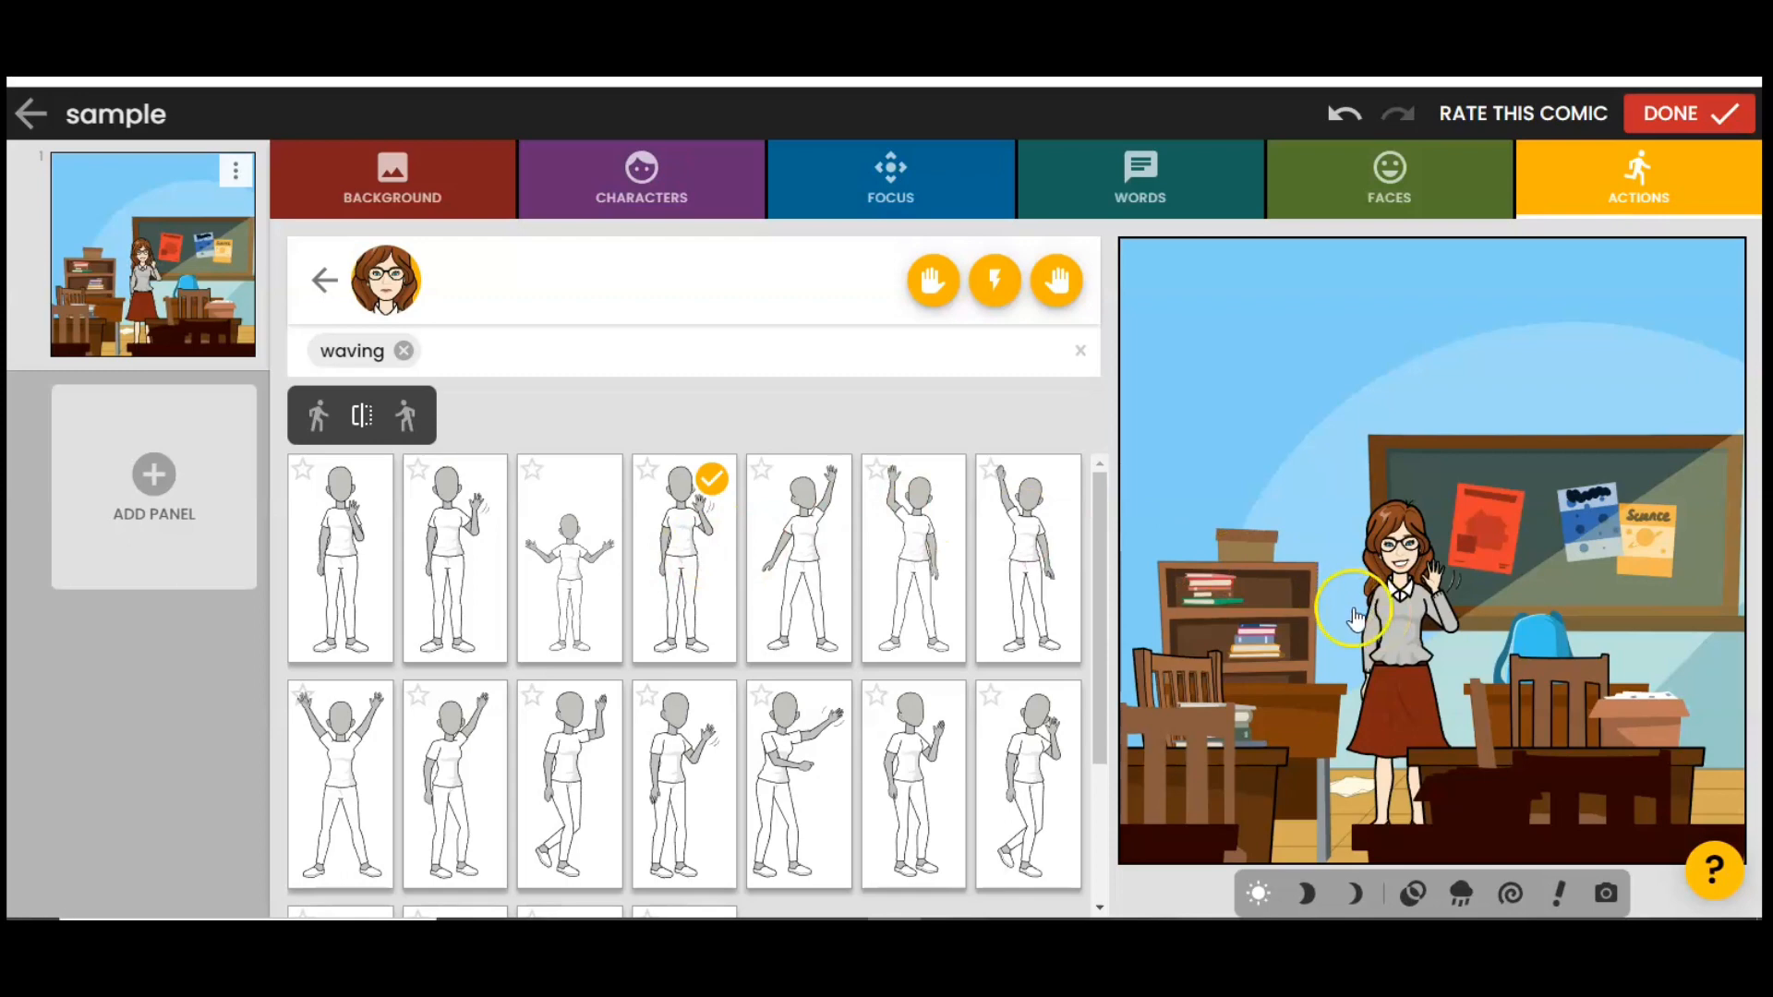
left_click(1383, 631)
left_click(1492, 543)
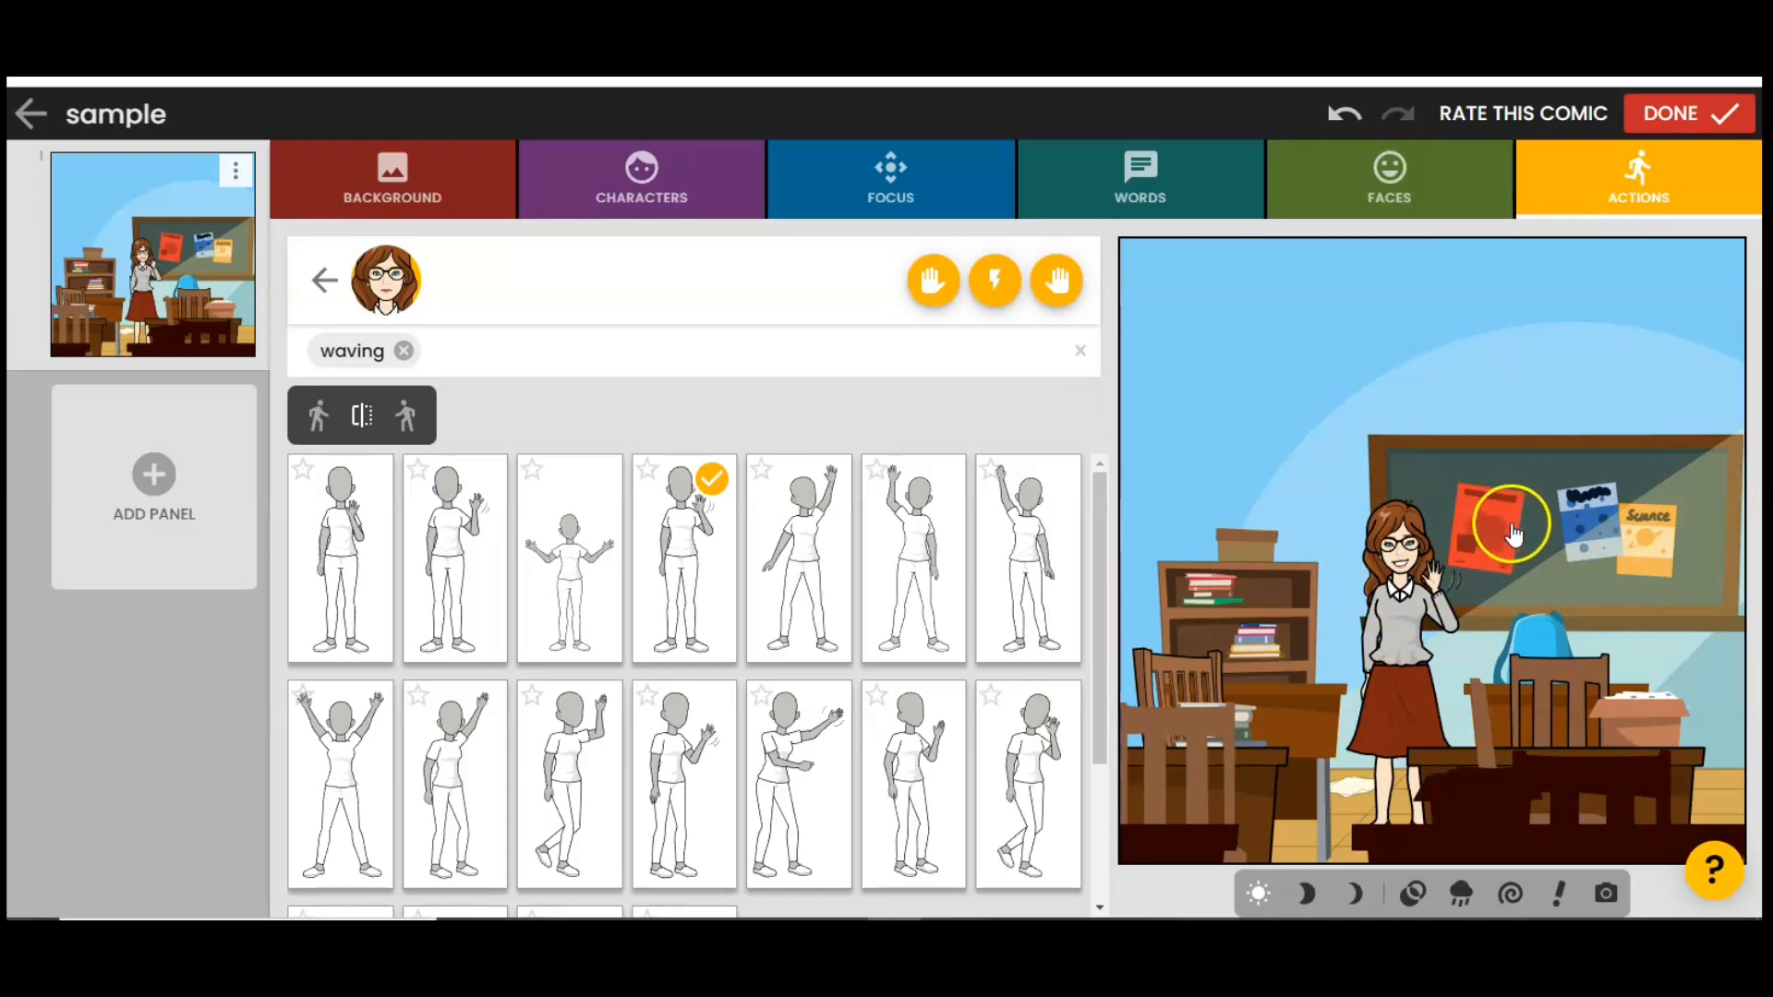
- Give the teacher a Speech bubble saying "Hello!"
left_click(1138, 180)
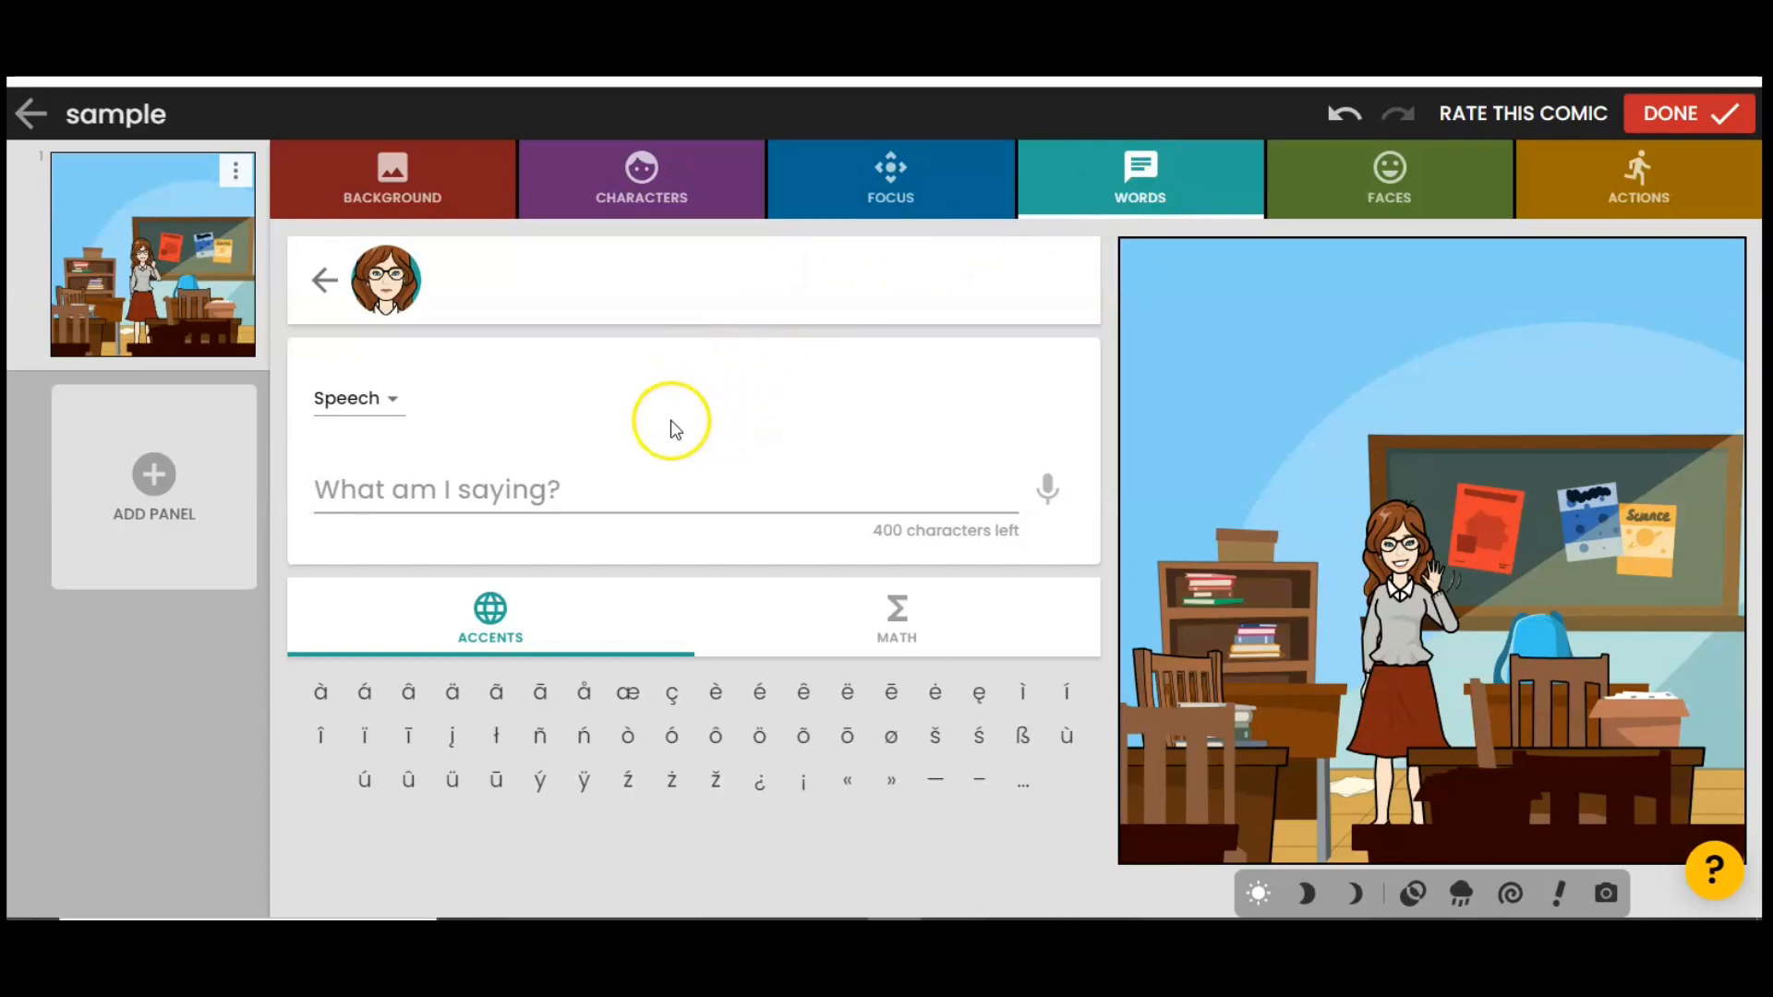
left_click(367, 397)
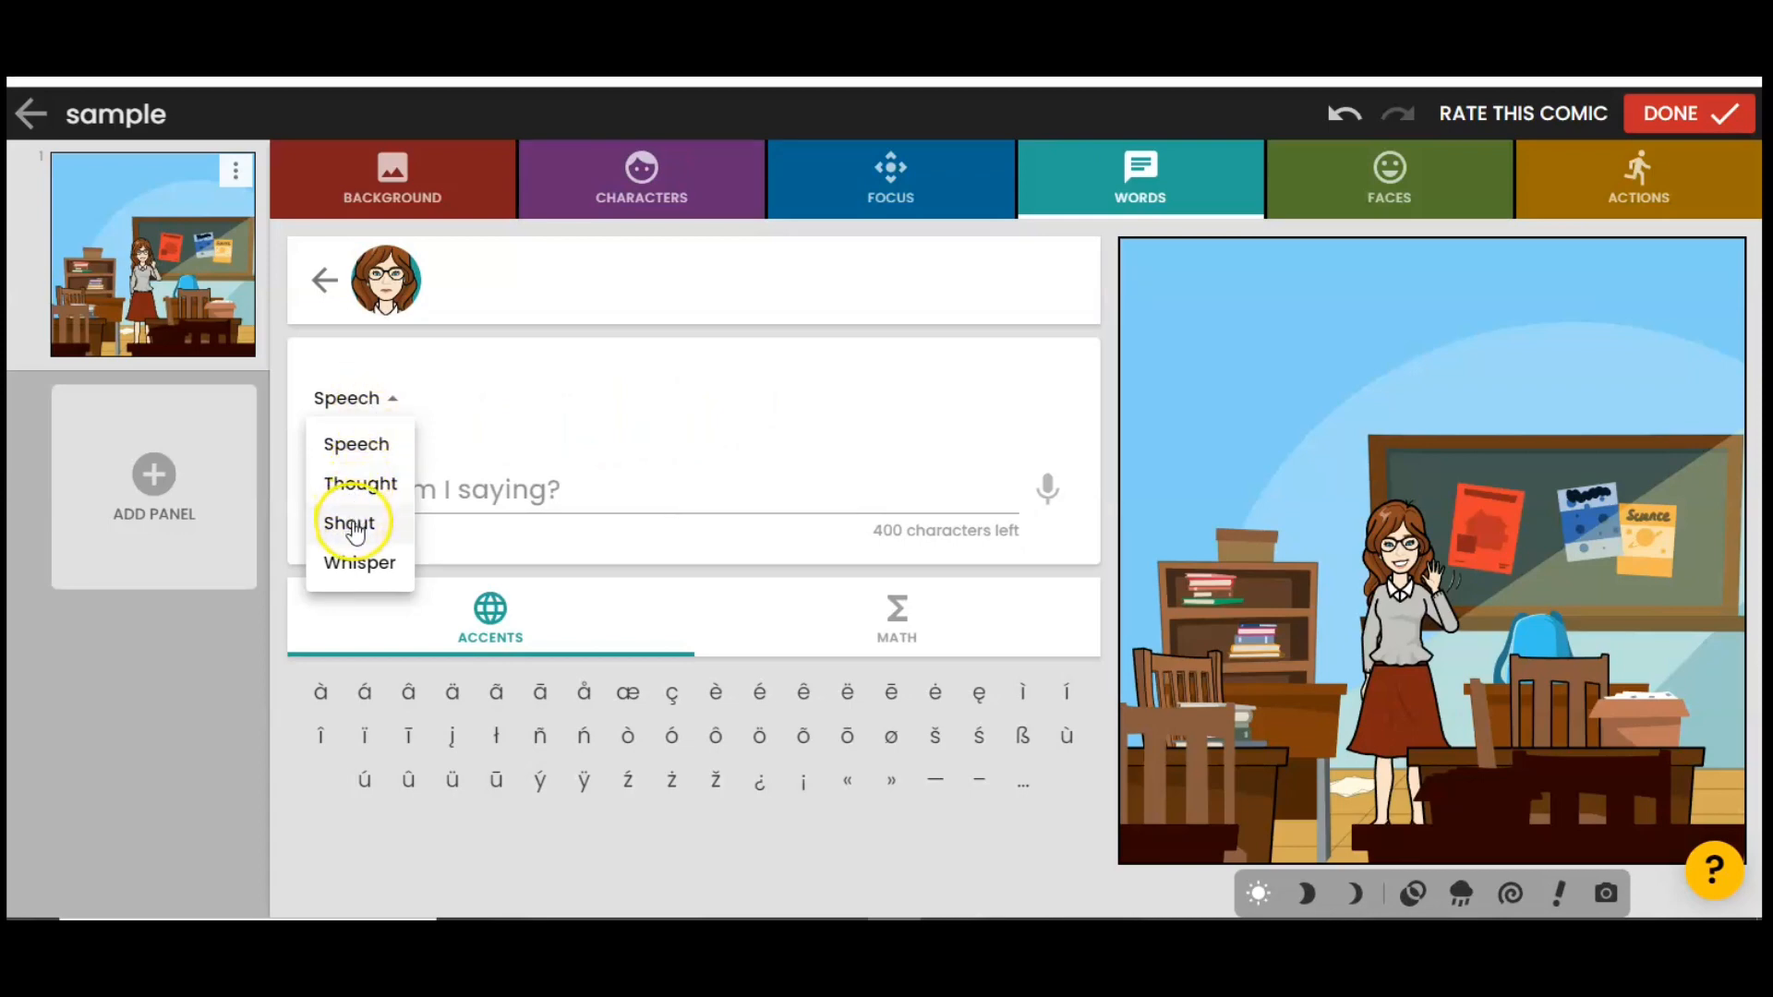
left_click(364, 447)
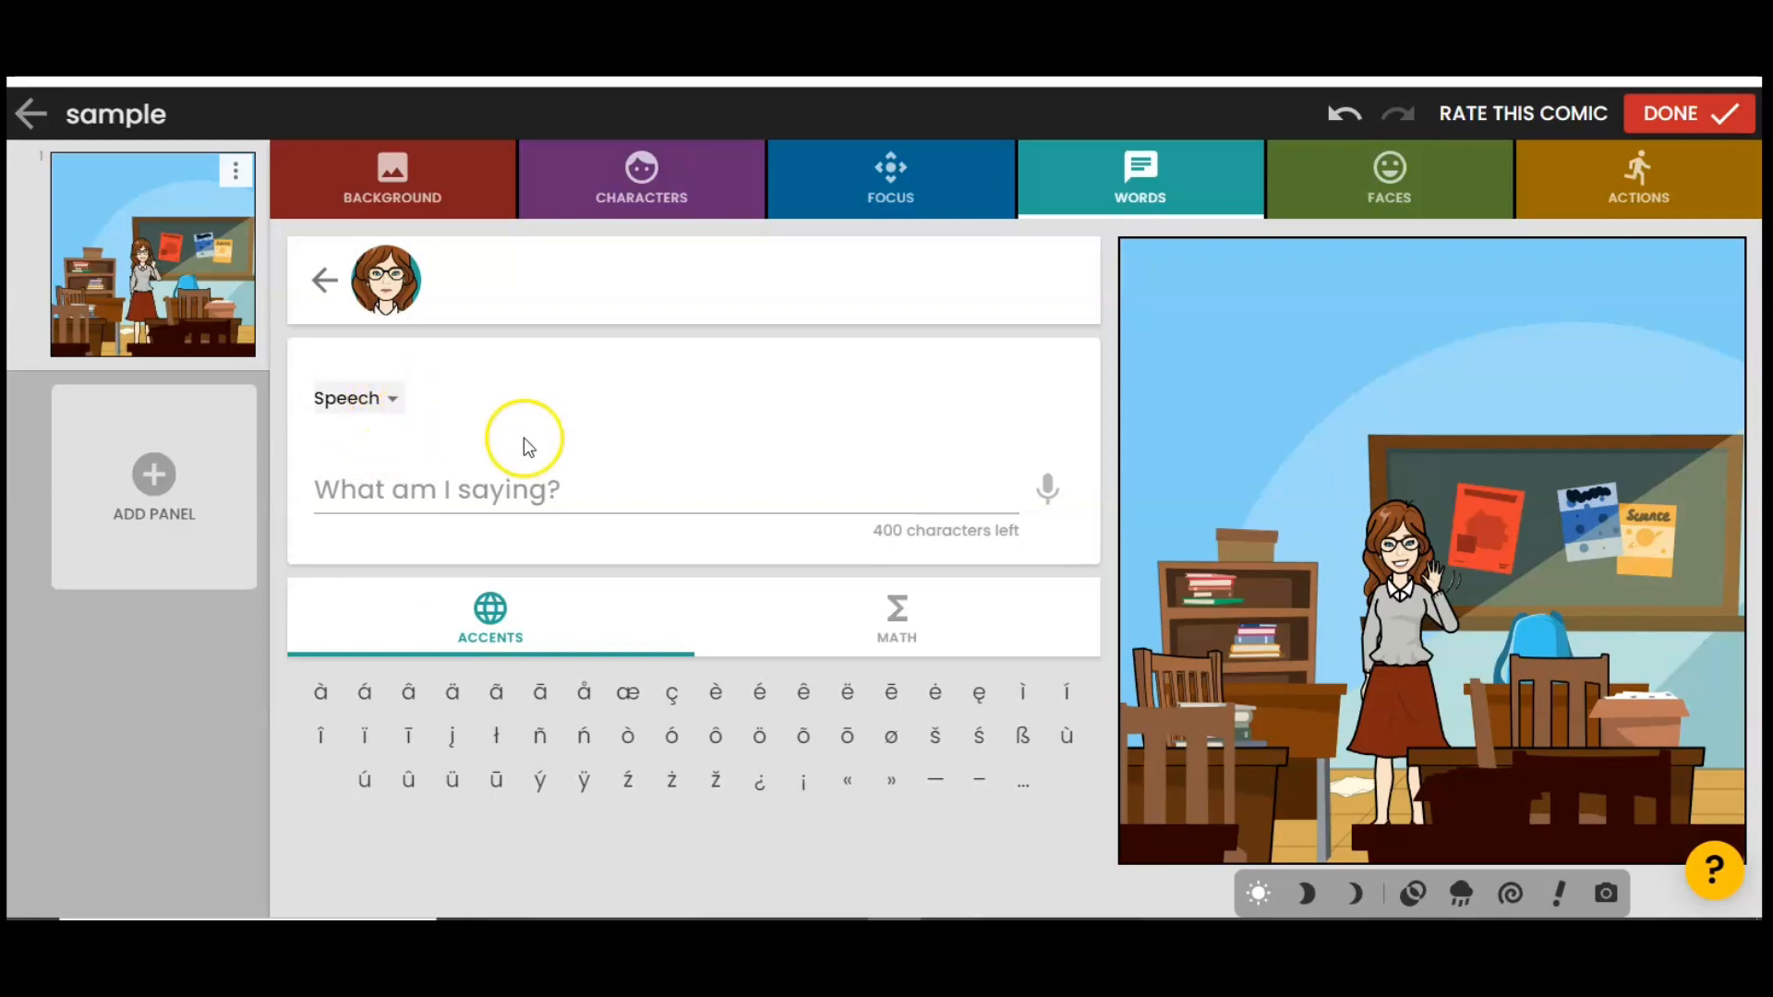
left_click(704, 499)
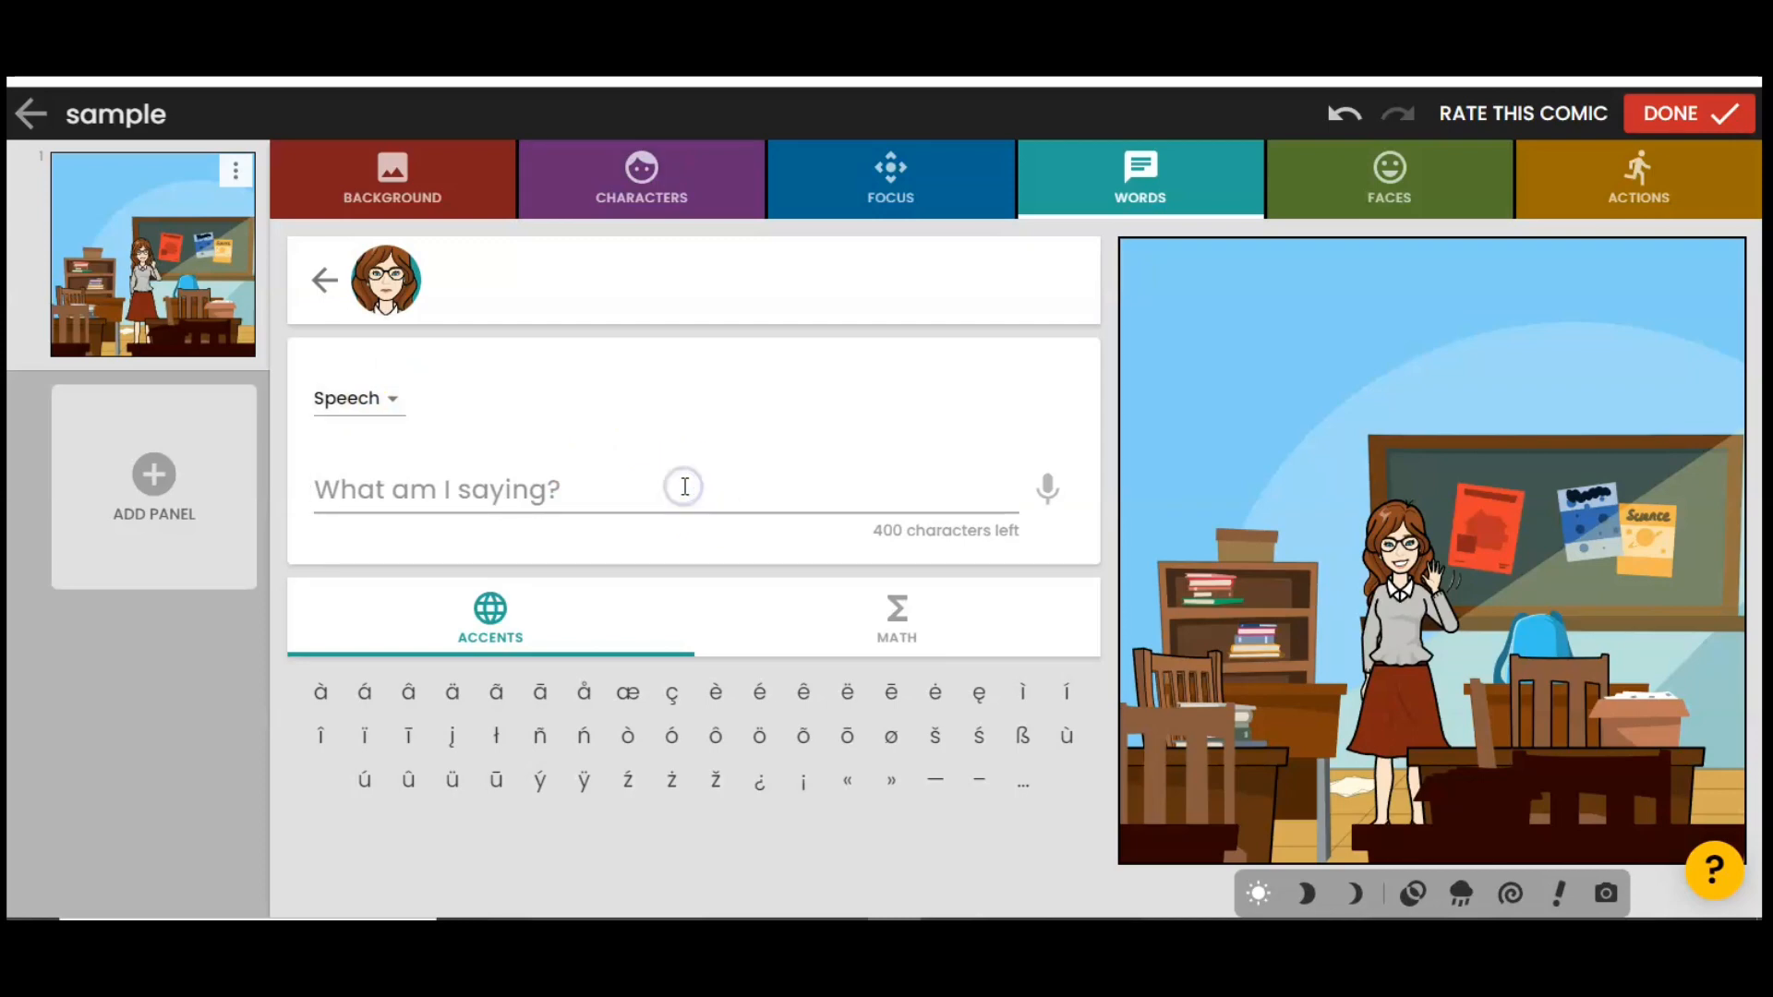
type("Hello!")
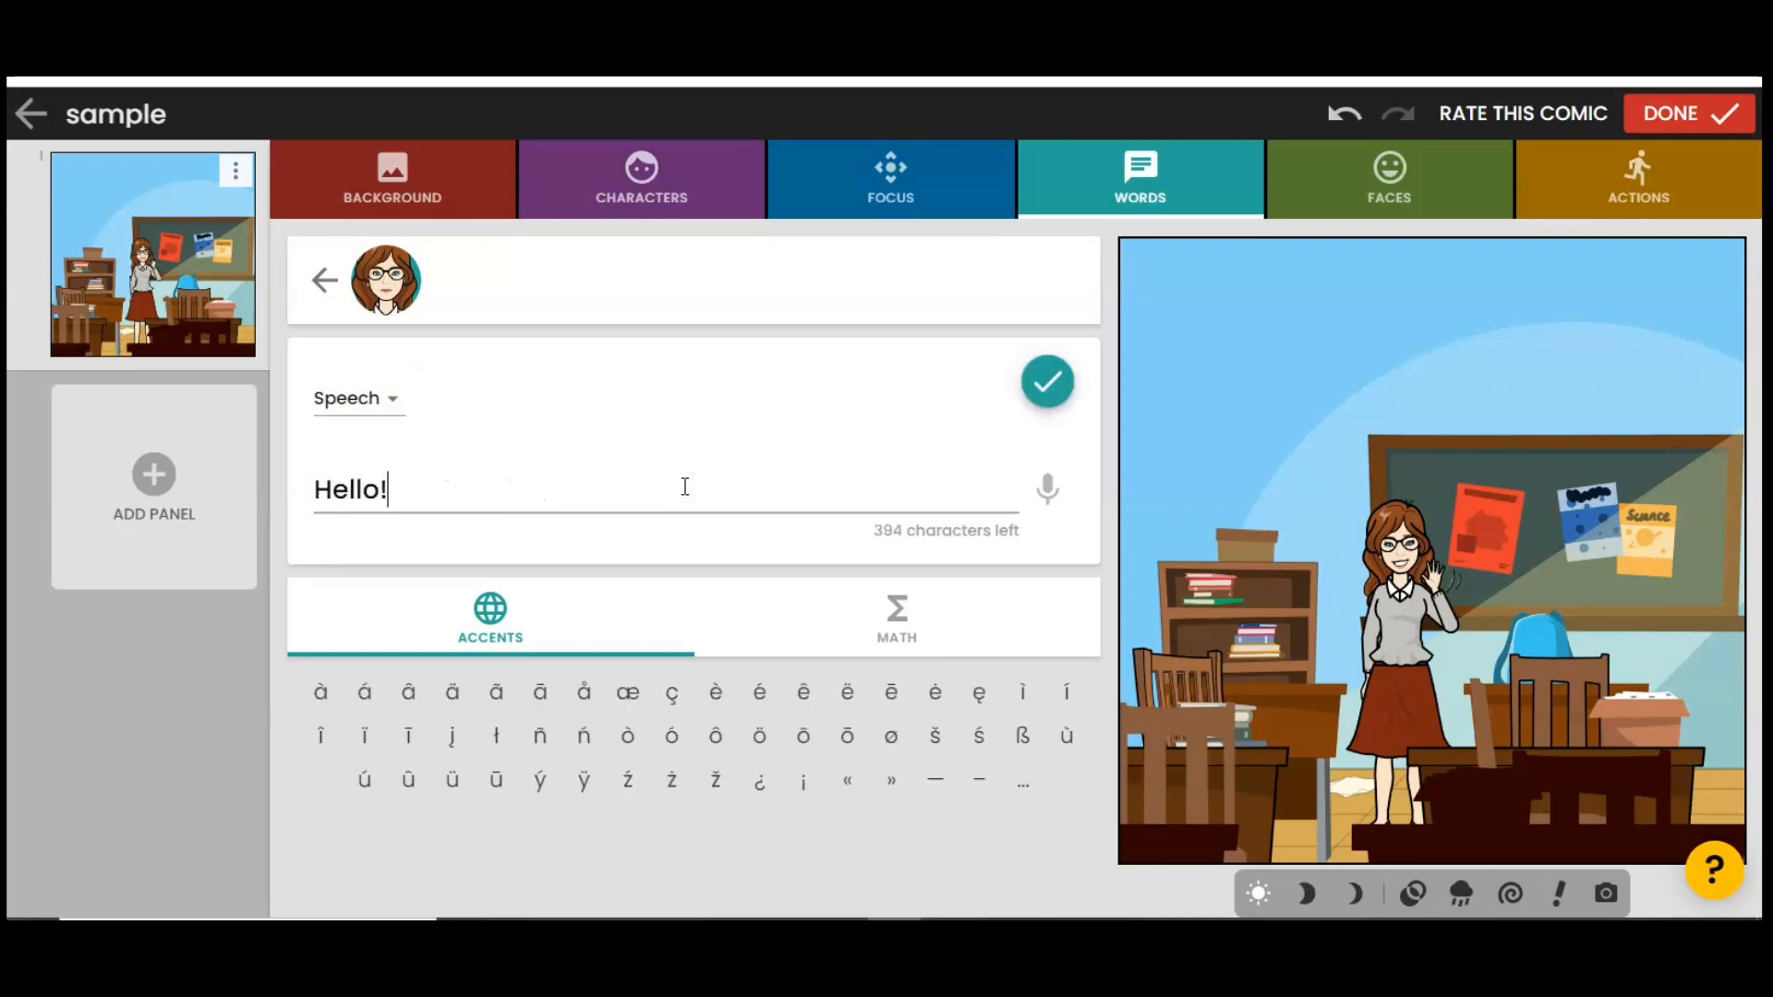
left_click(822, 434)
left_click(1039, 393)
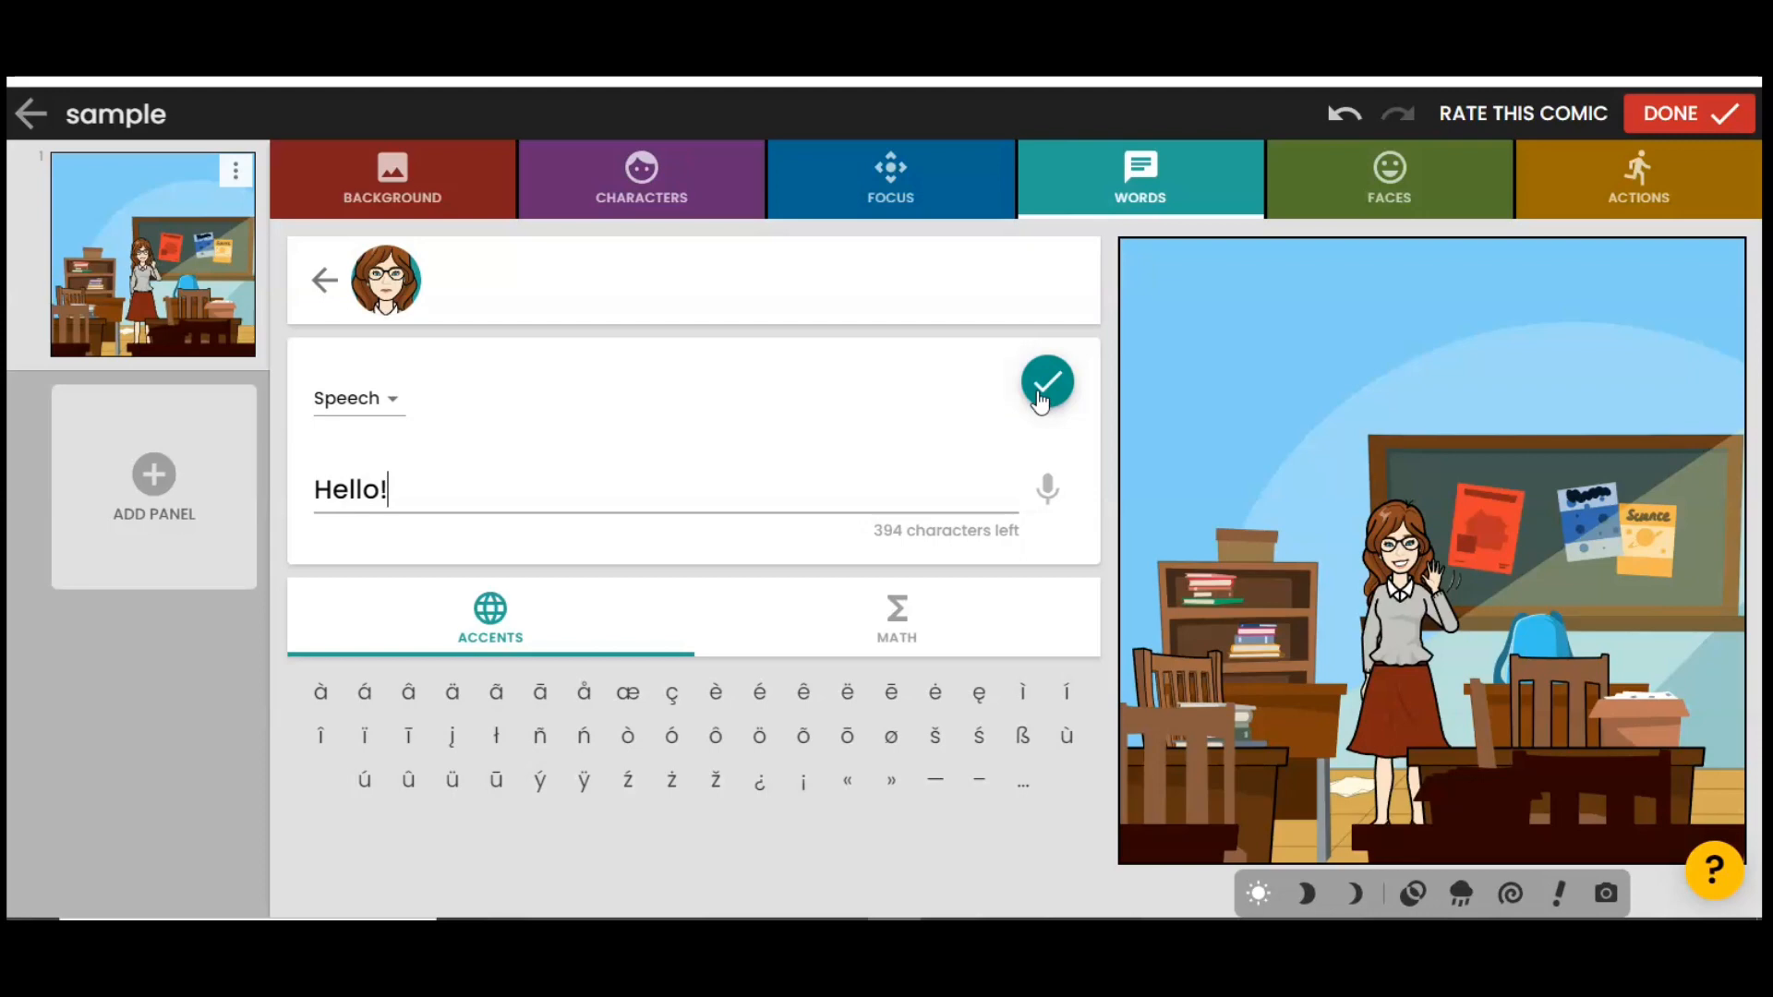
left_click(1043, 392)
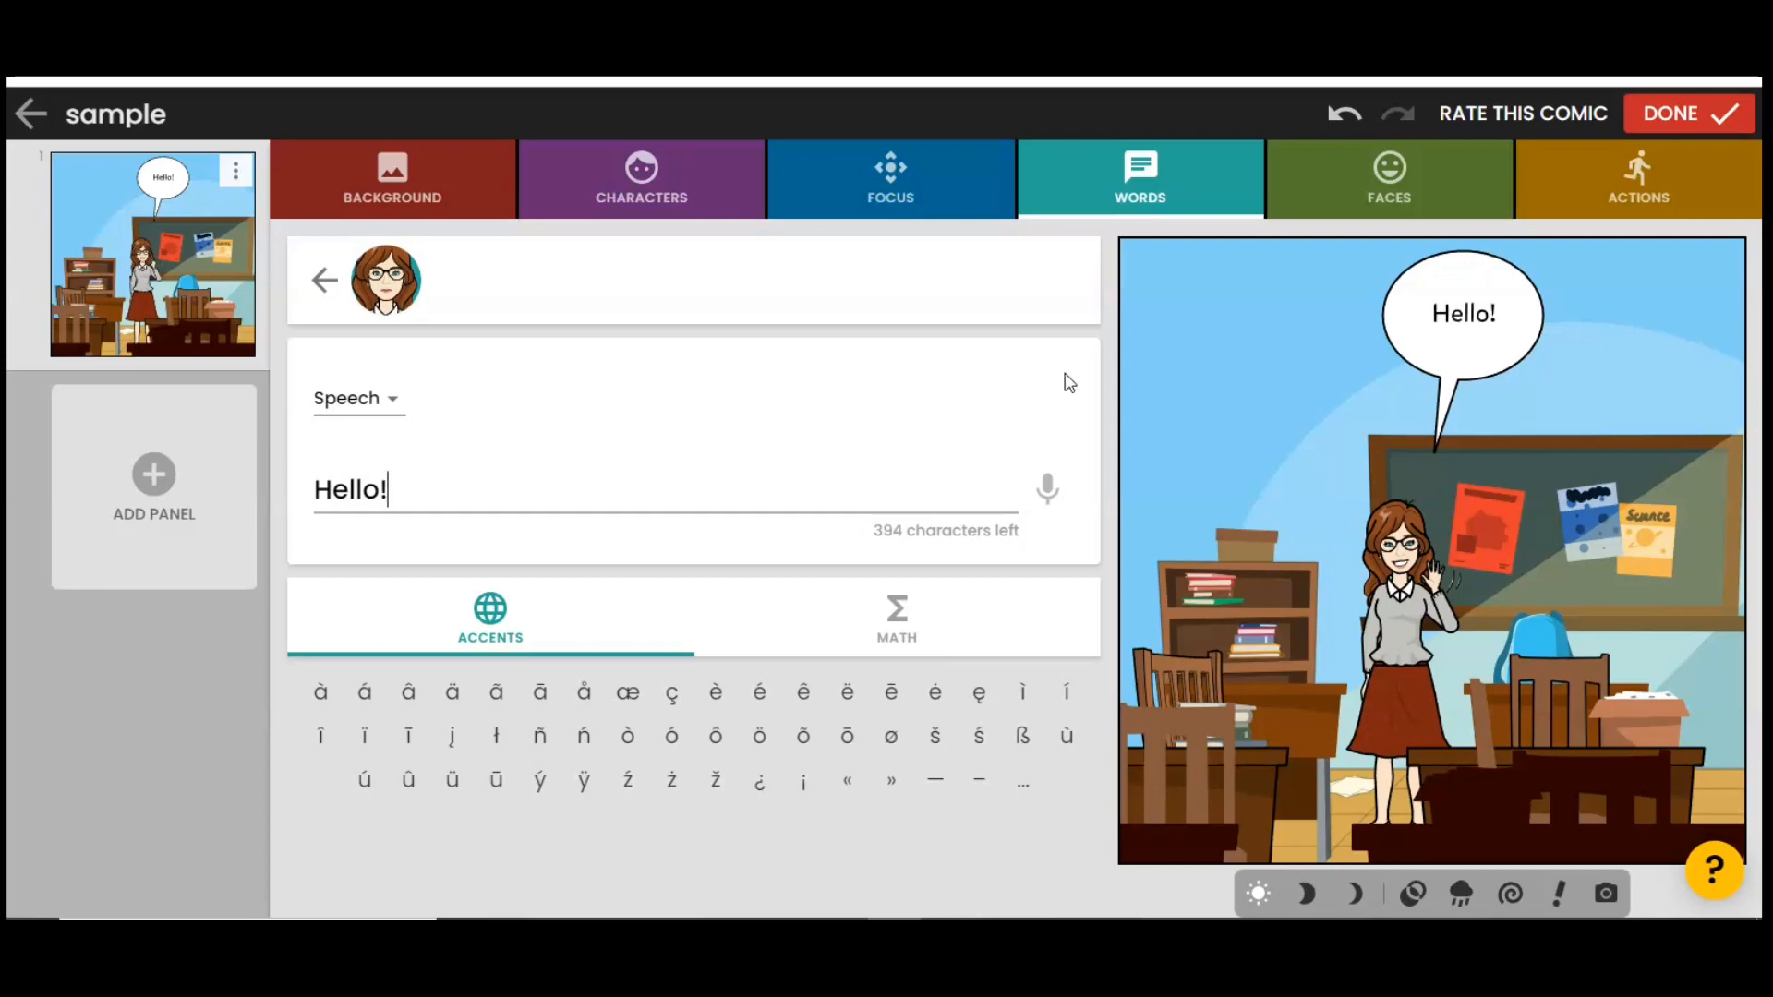
- Add a caption along the panel's lower edge introducing the teacher by name and ending with "and I teach third grade!"
left_click(324, 281)
left_click(667, 258)
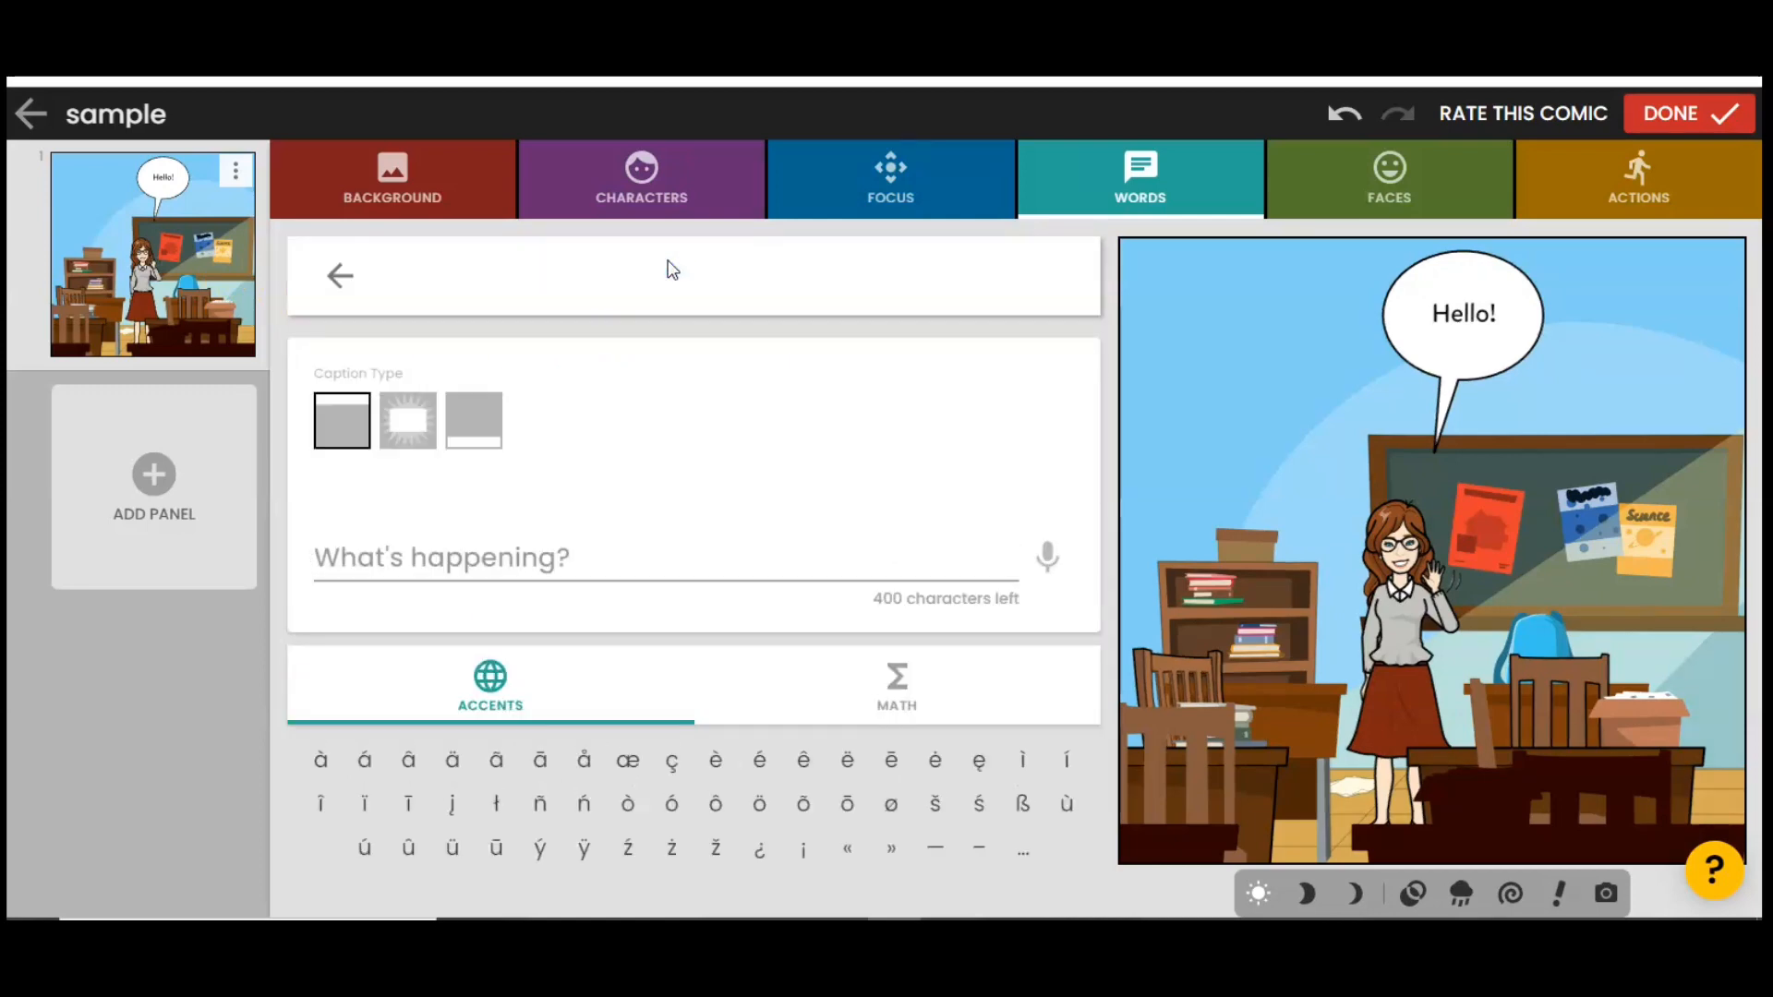
left_click(652, 418)
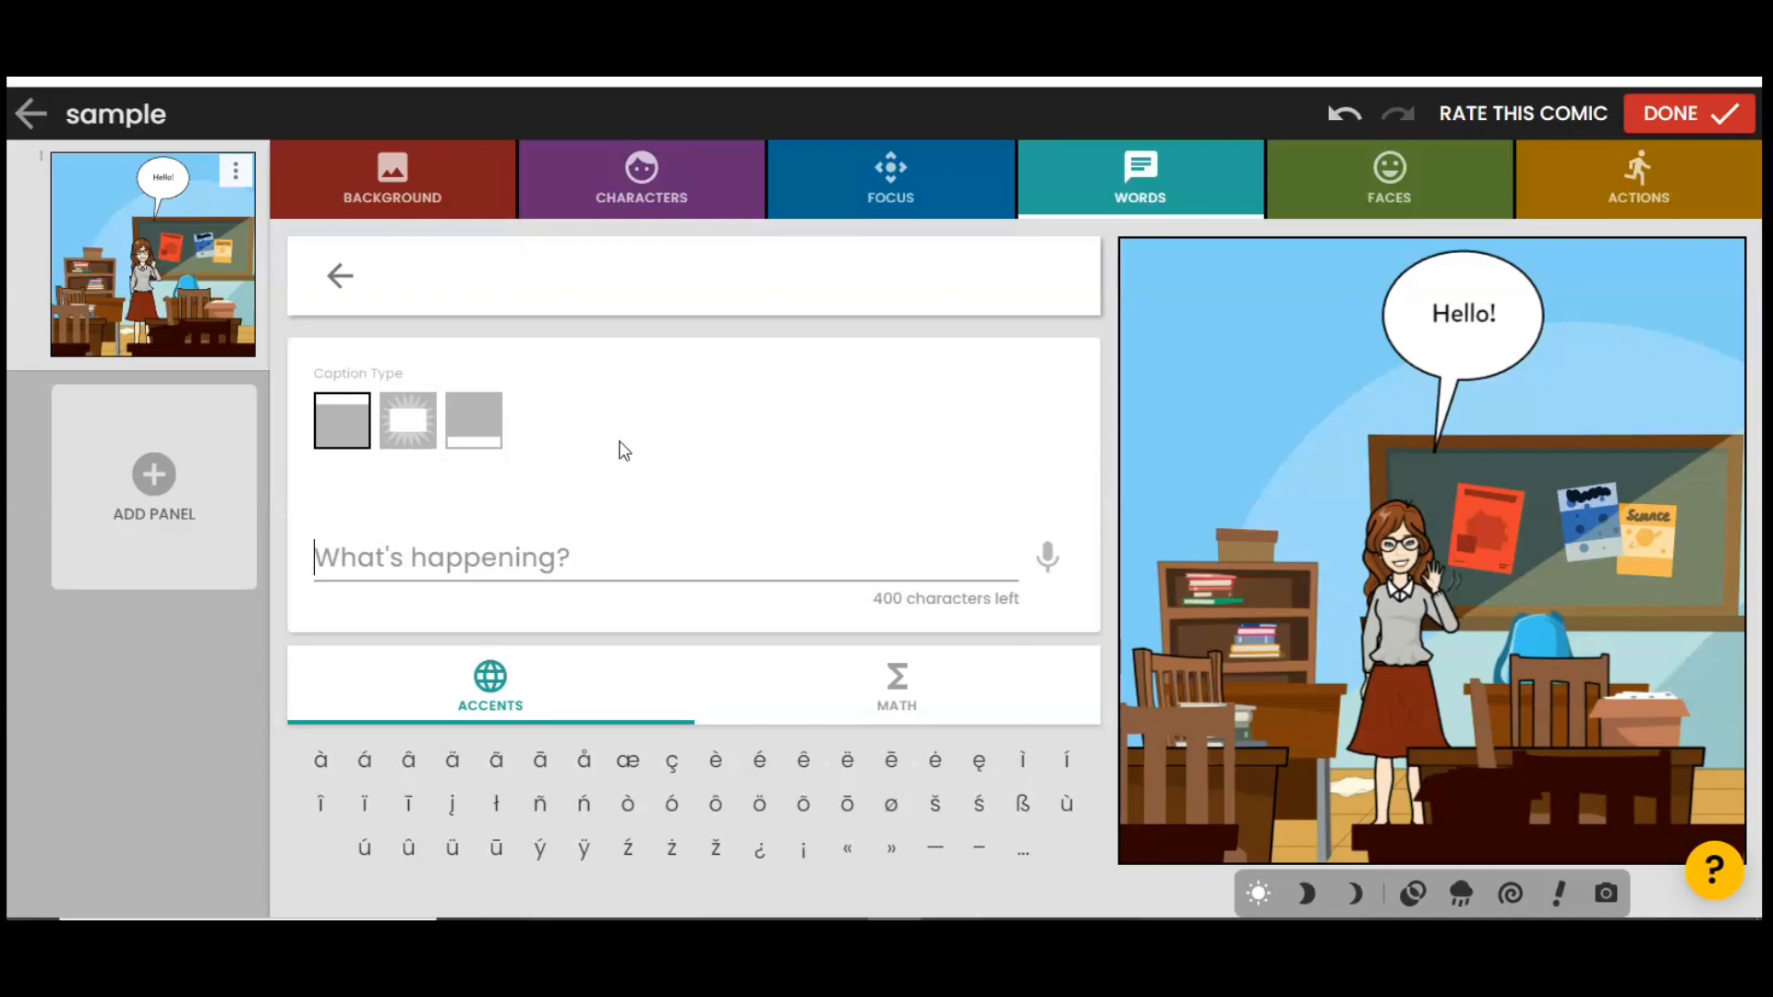
left_click(615, 476)
left_click(473, 422)
left_click(516, 547)
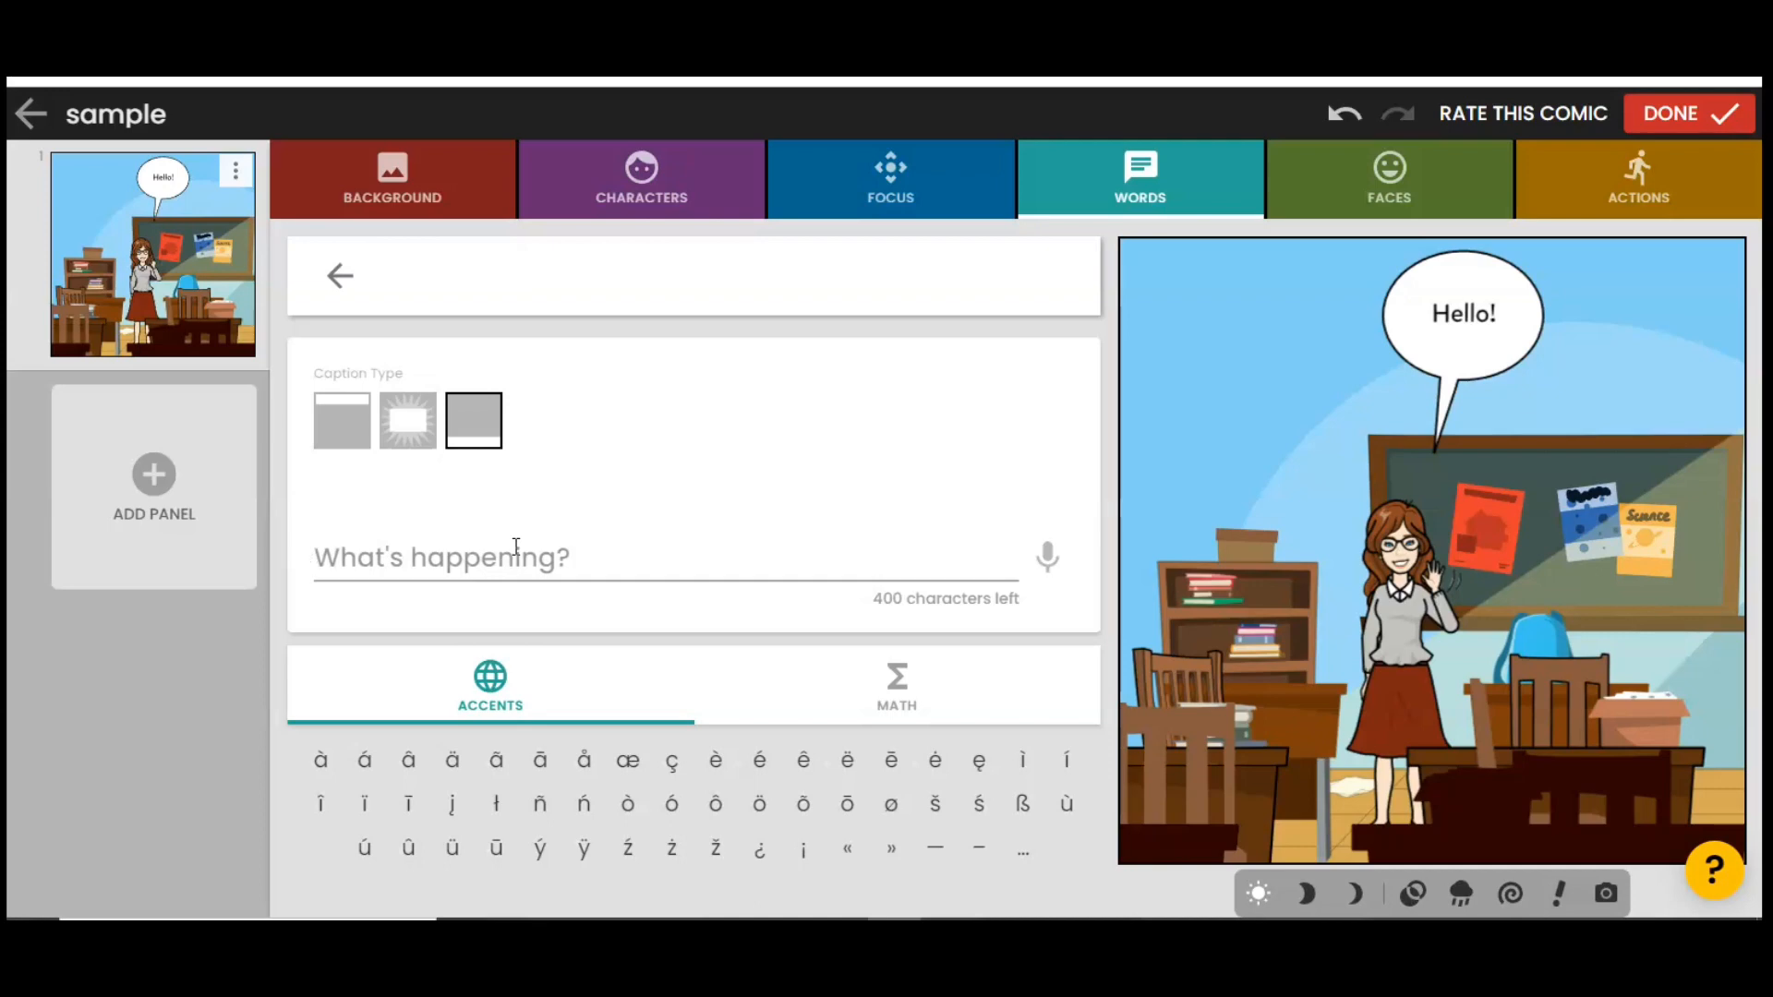
left_click(511, 554)
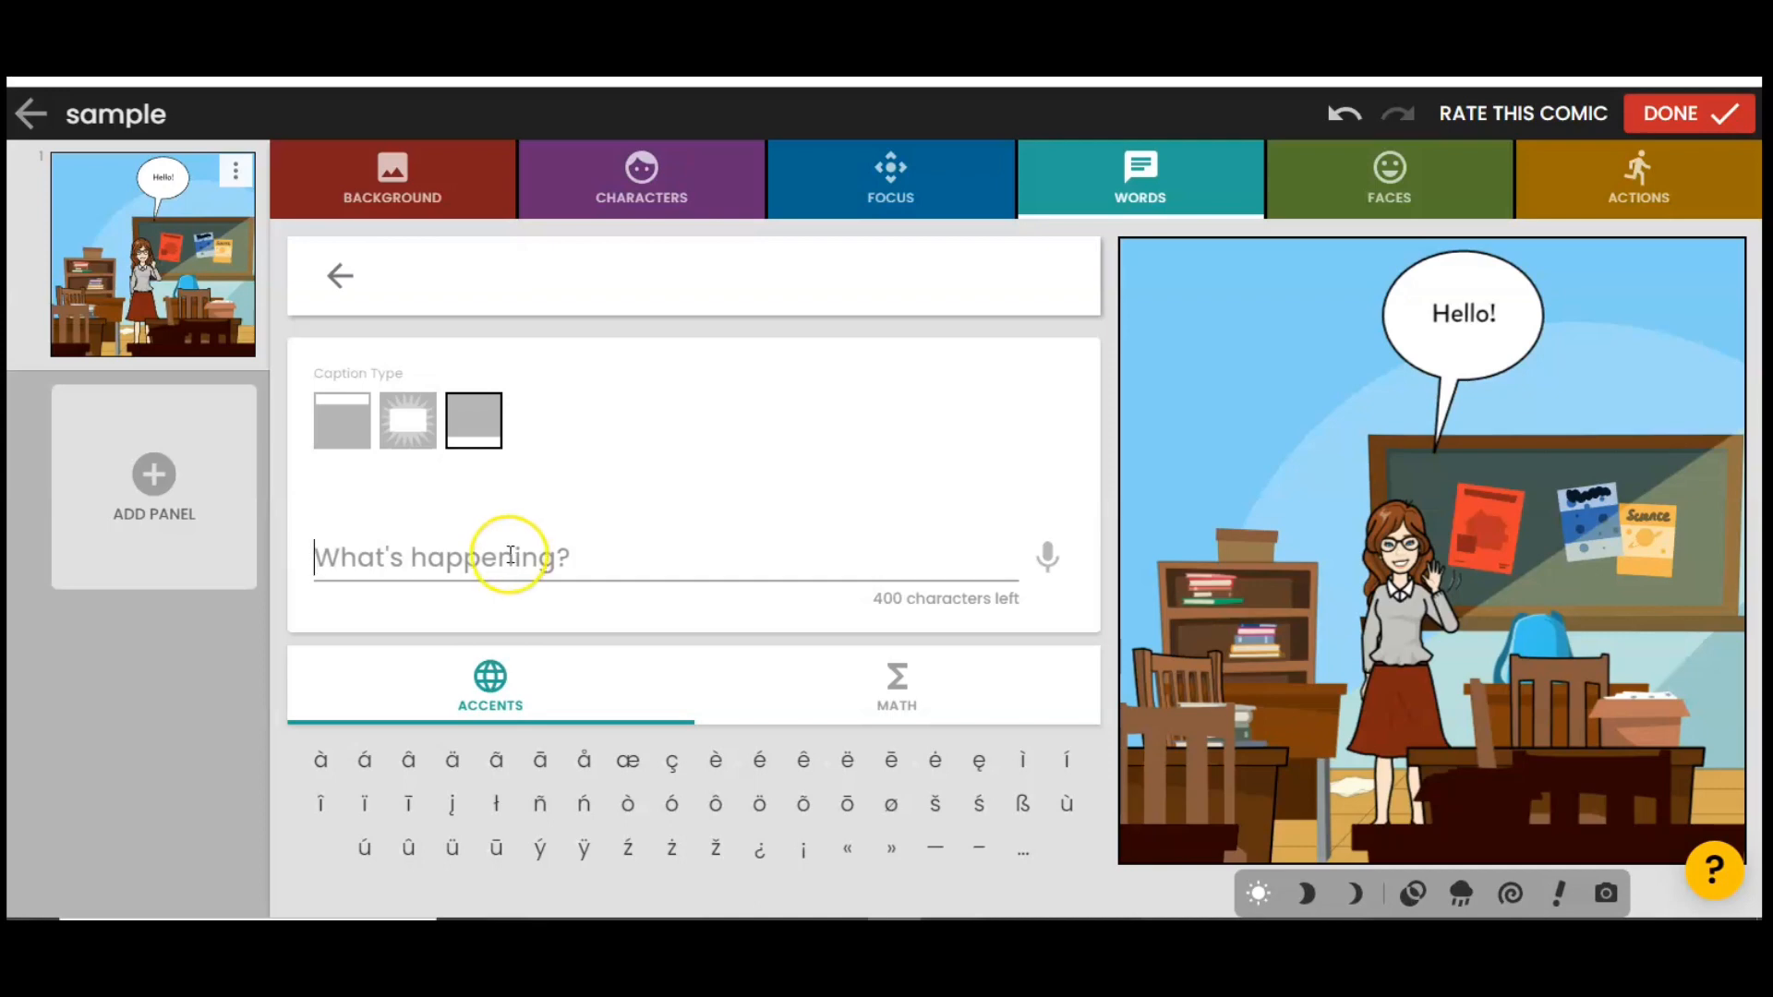
type("M")
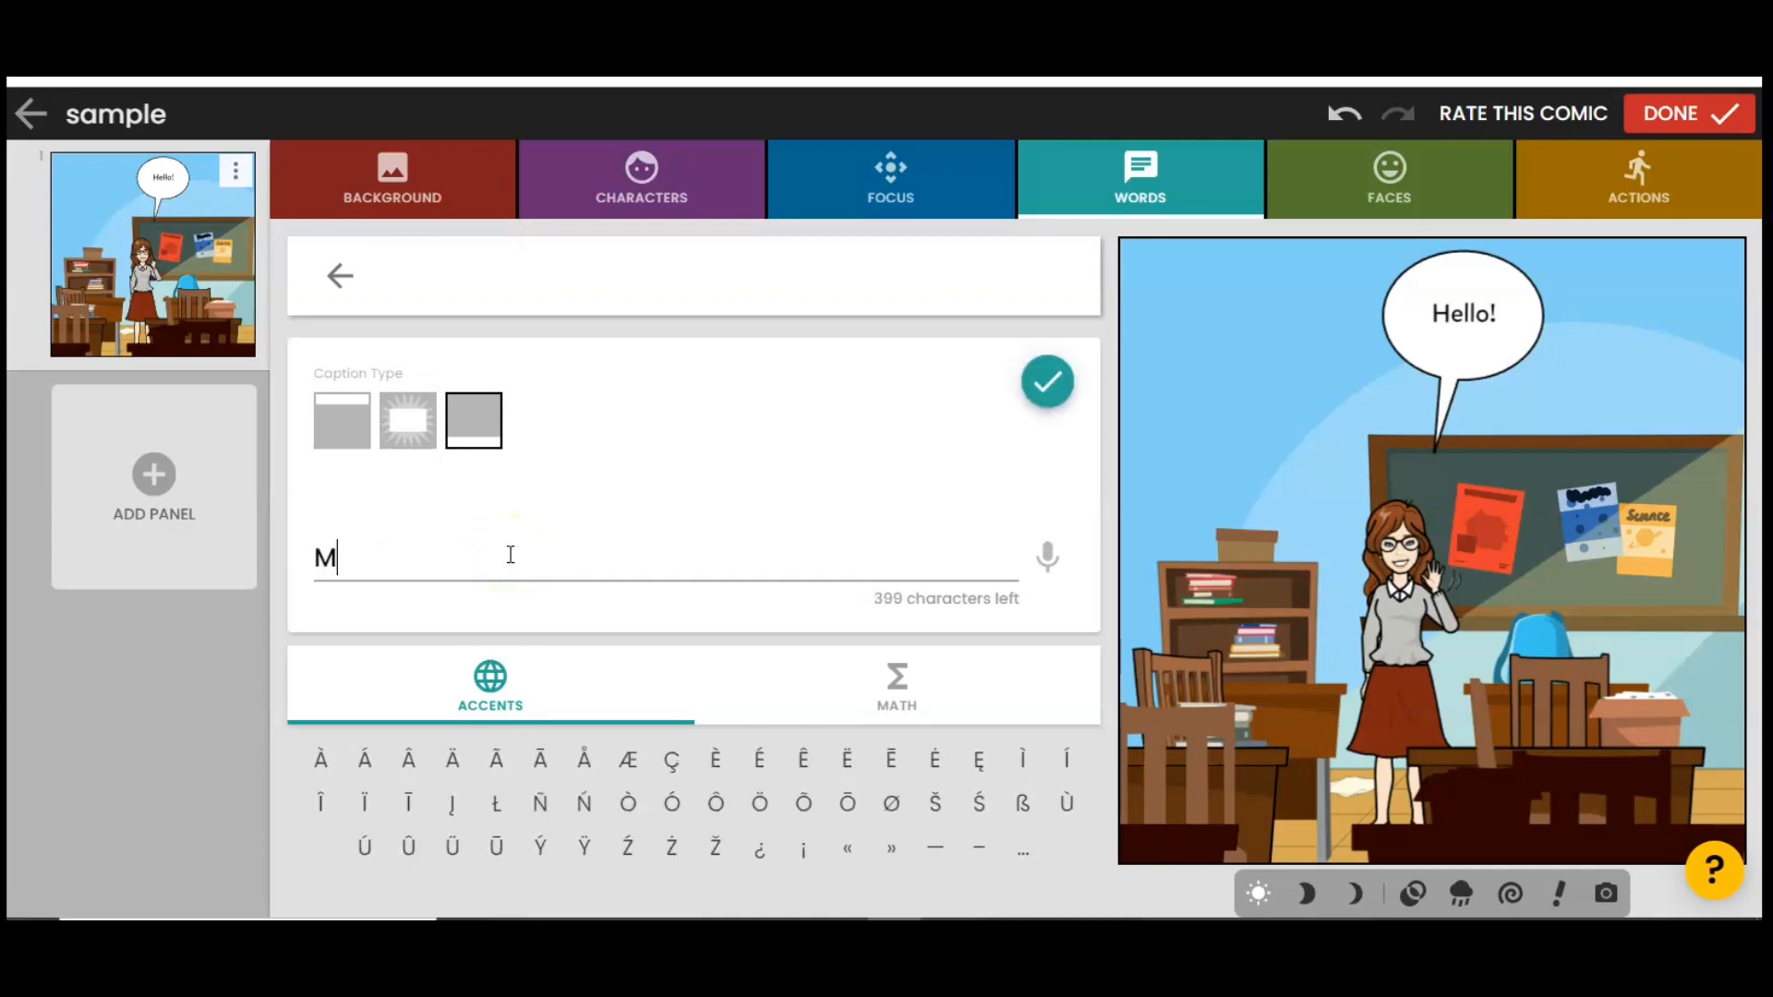
type("y na")
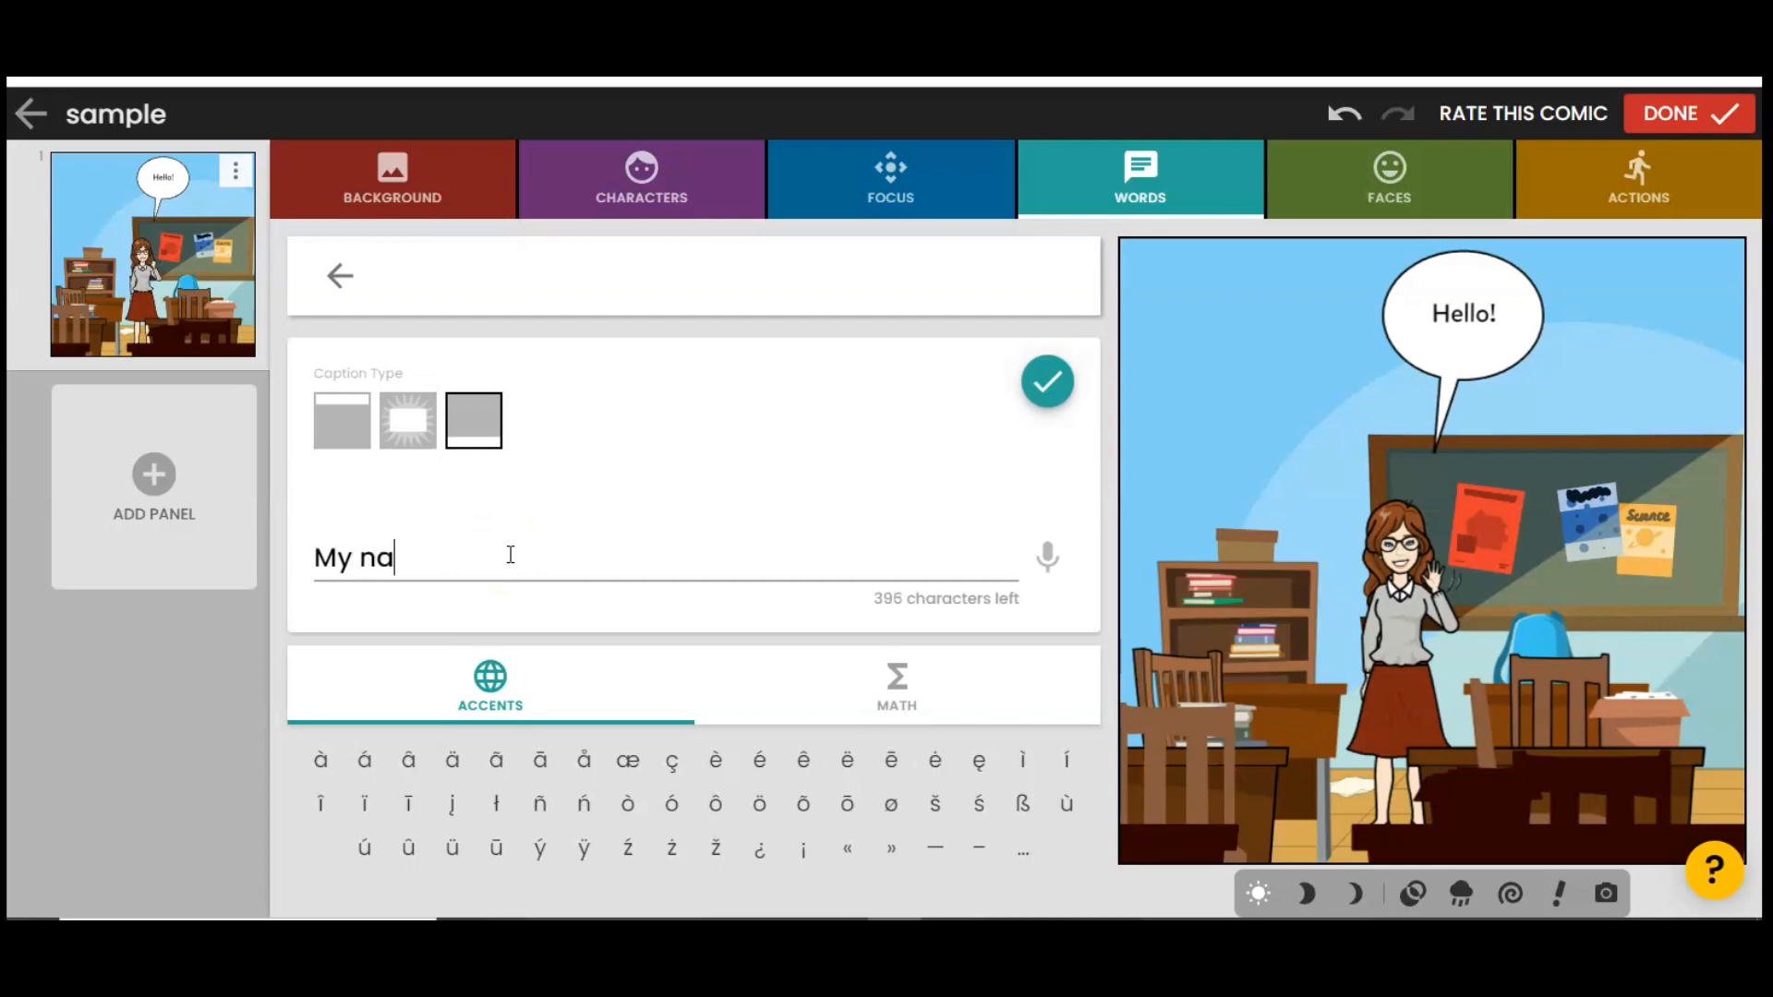
type("me is Mrs.")
type("Cece")
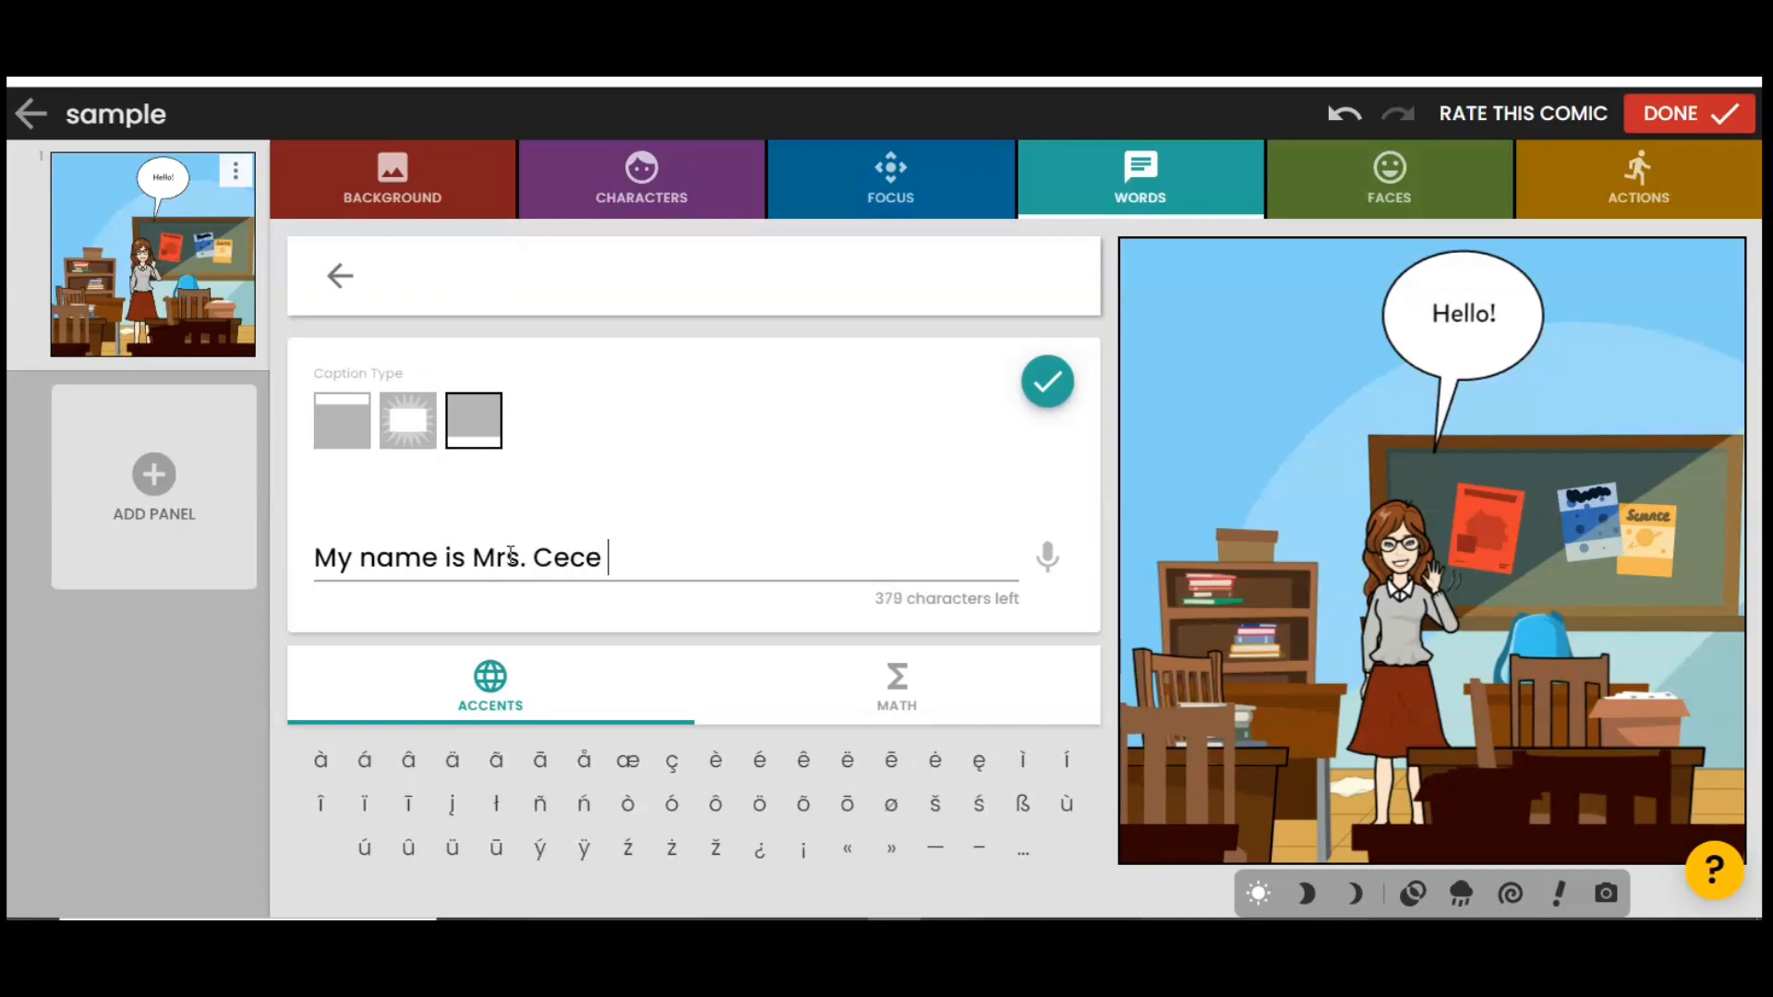
type(" and I tea")
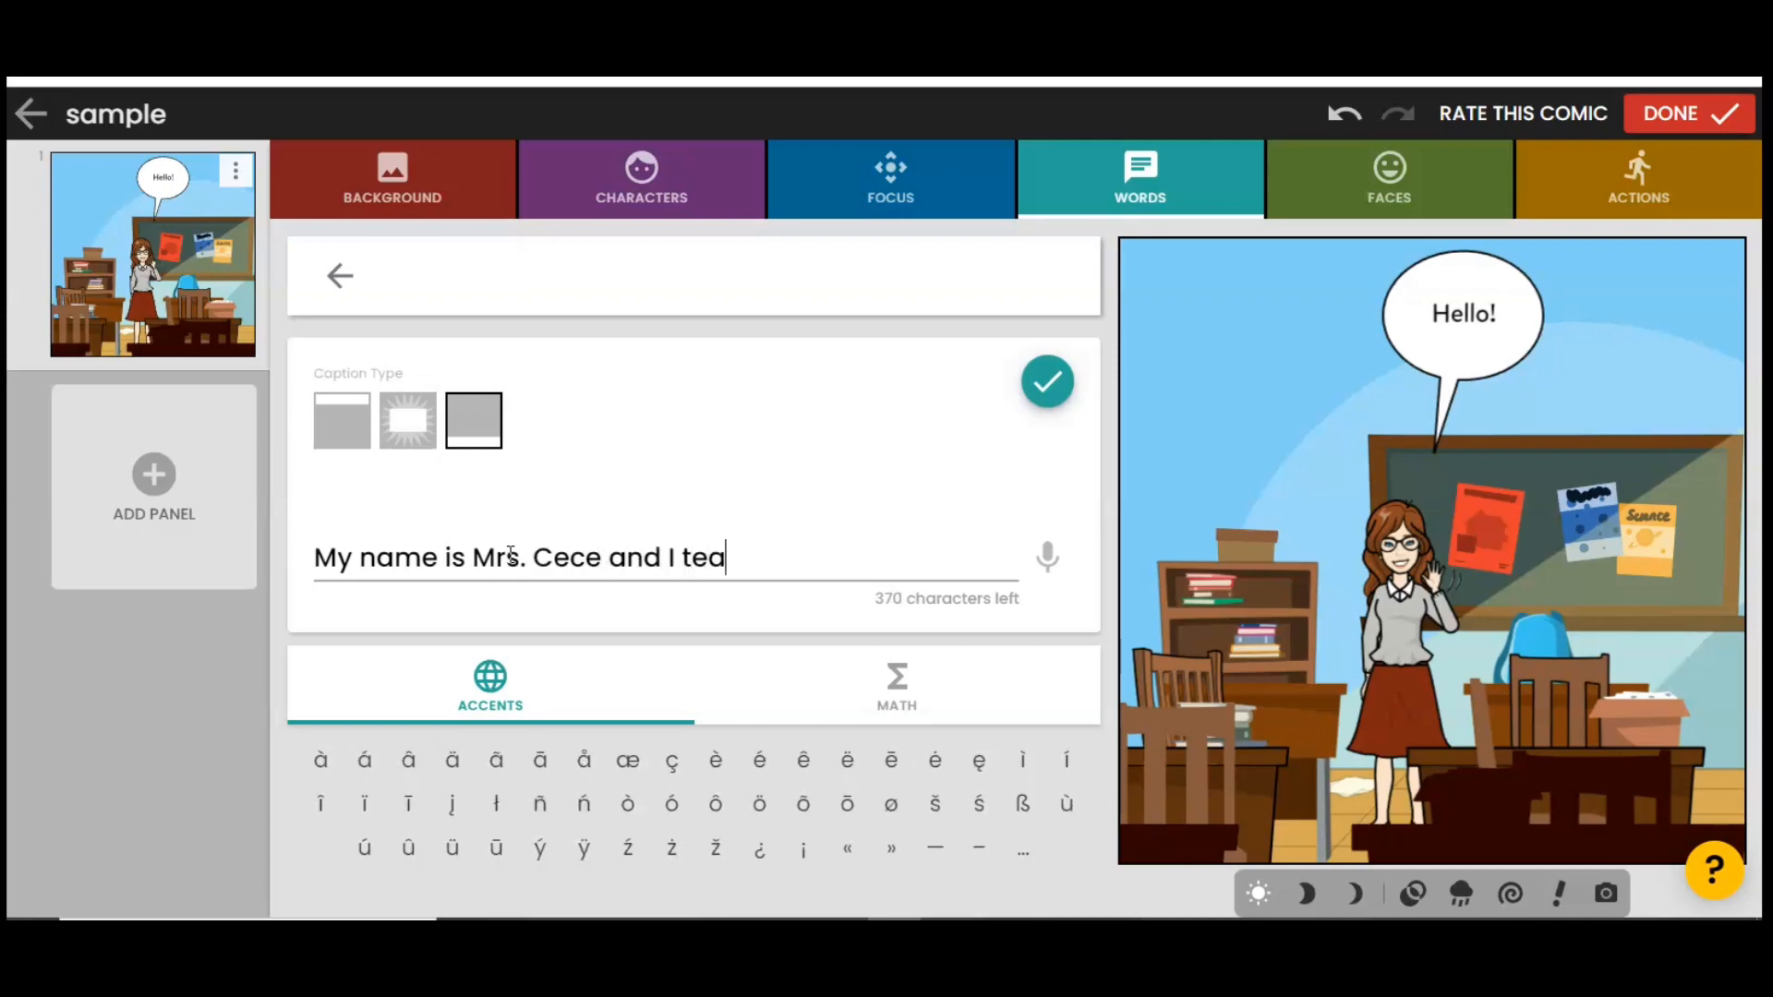
type("ch third grade")
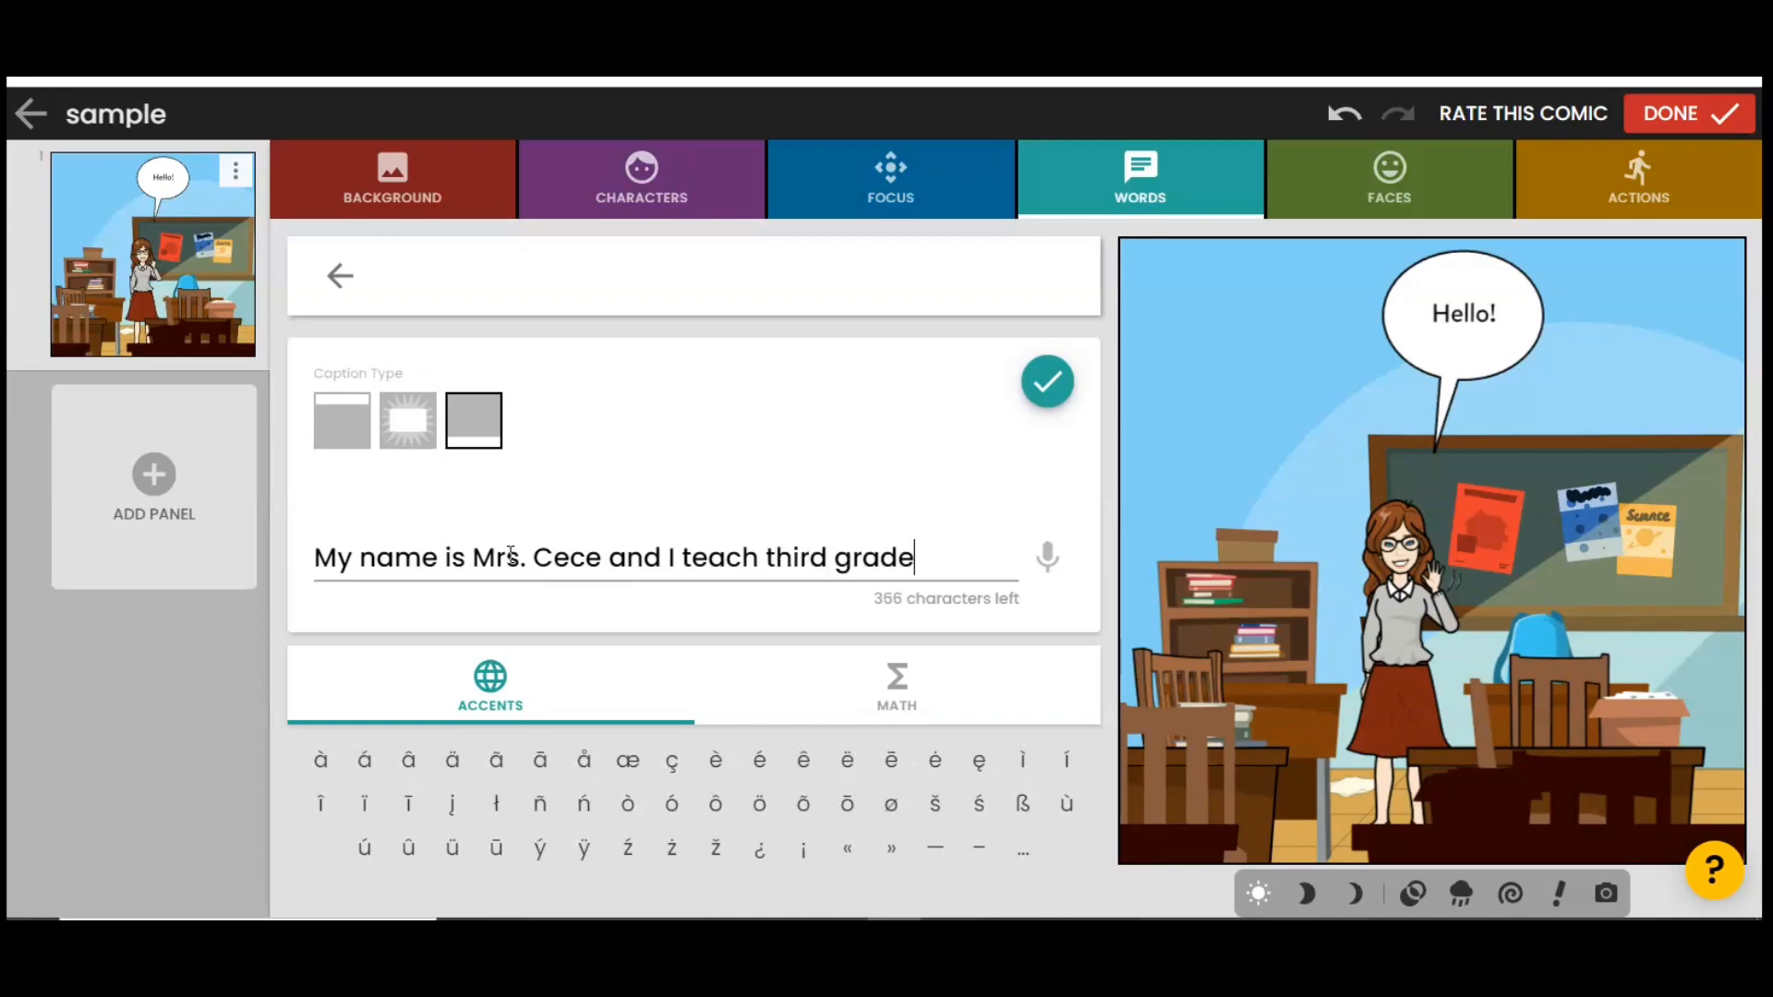
type("!")
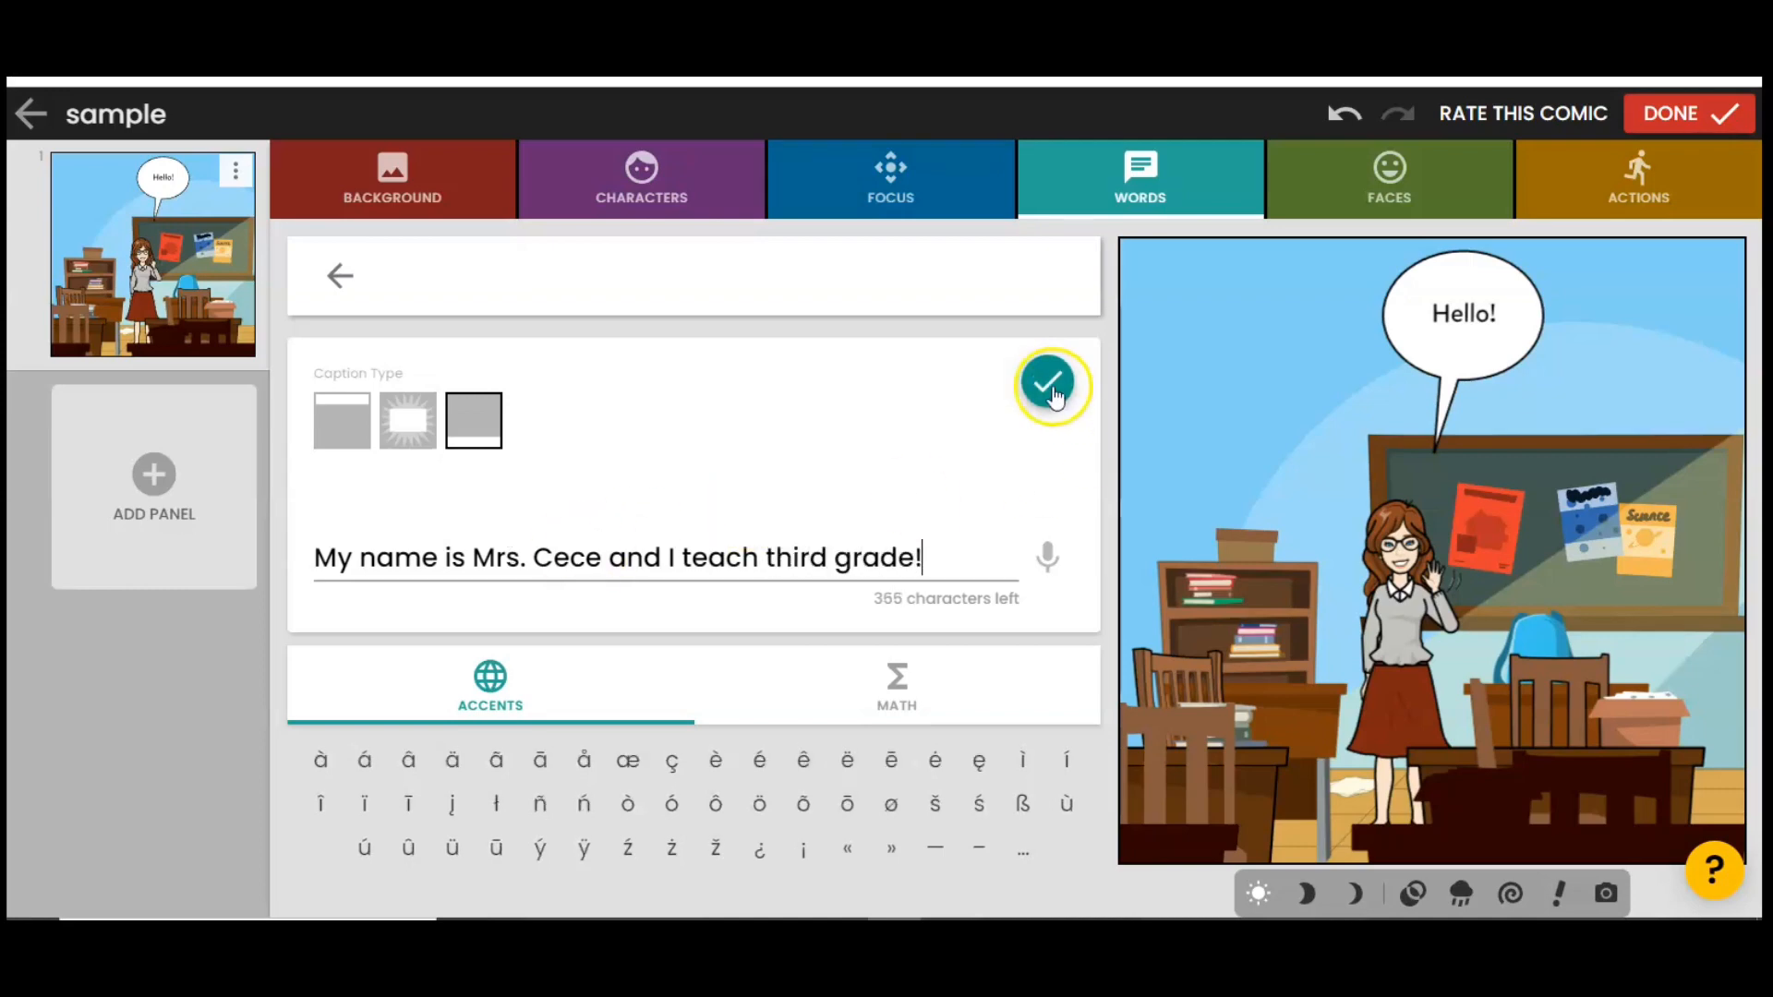
left_click(1053, 394)
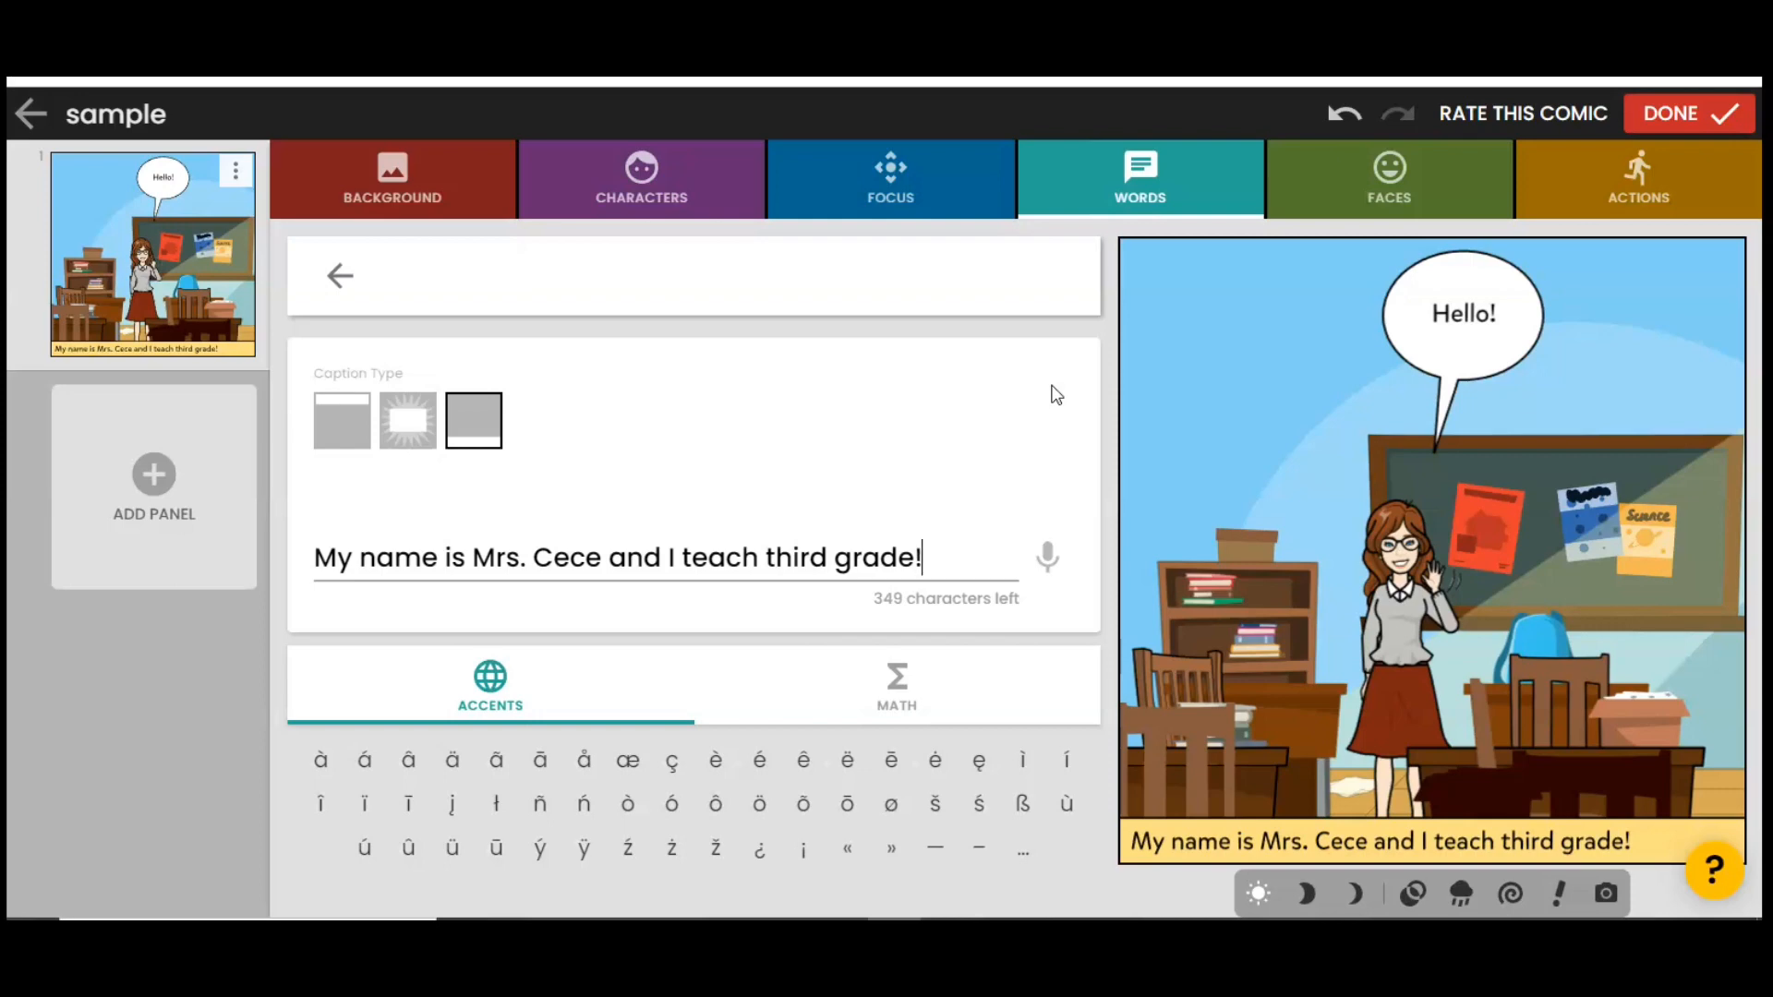
- Filter the character library by "child" and add the boy with glasses, brown sweater and tan shorts to the panel
left_click(687, 189)
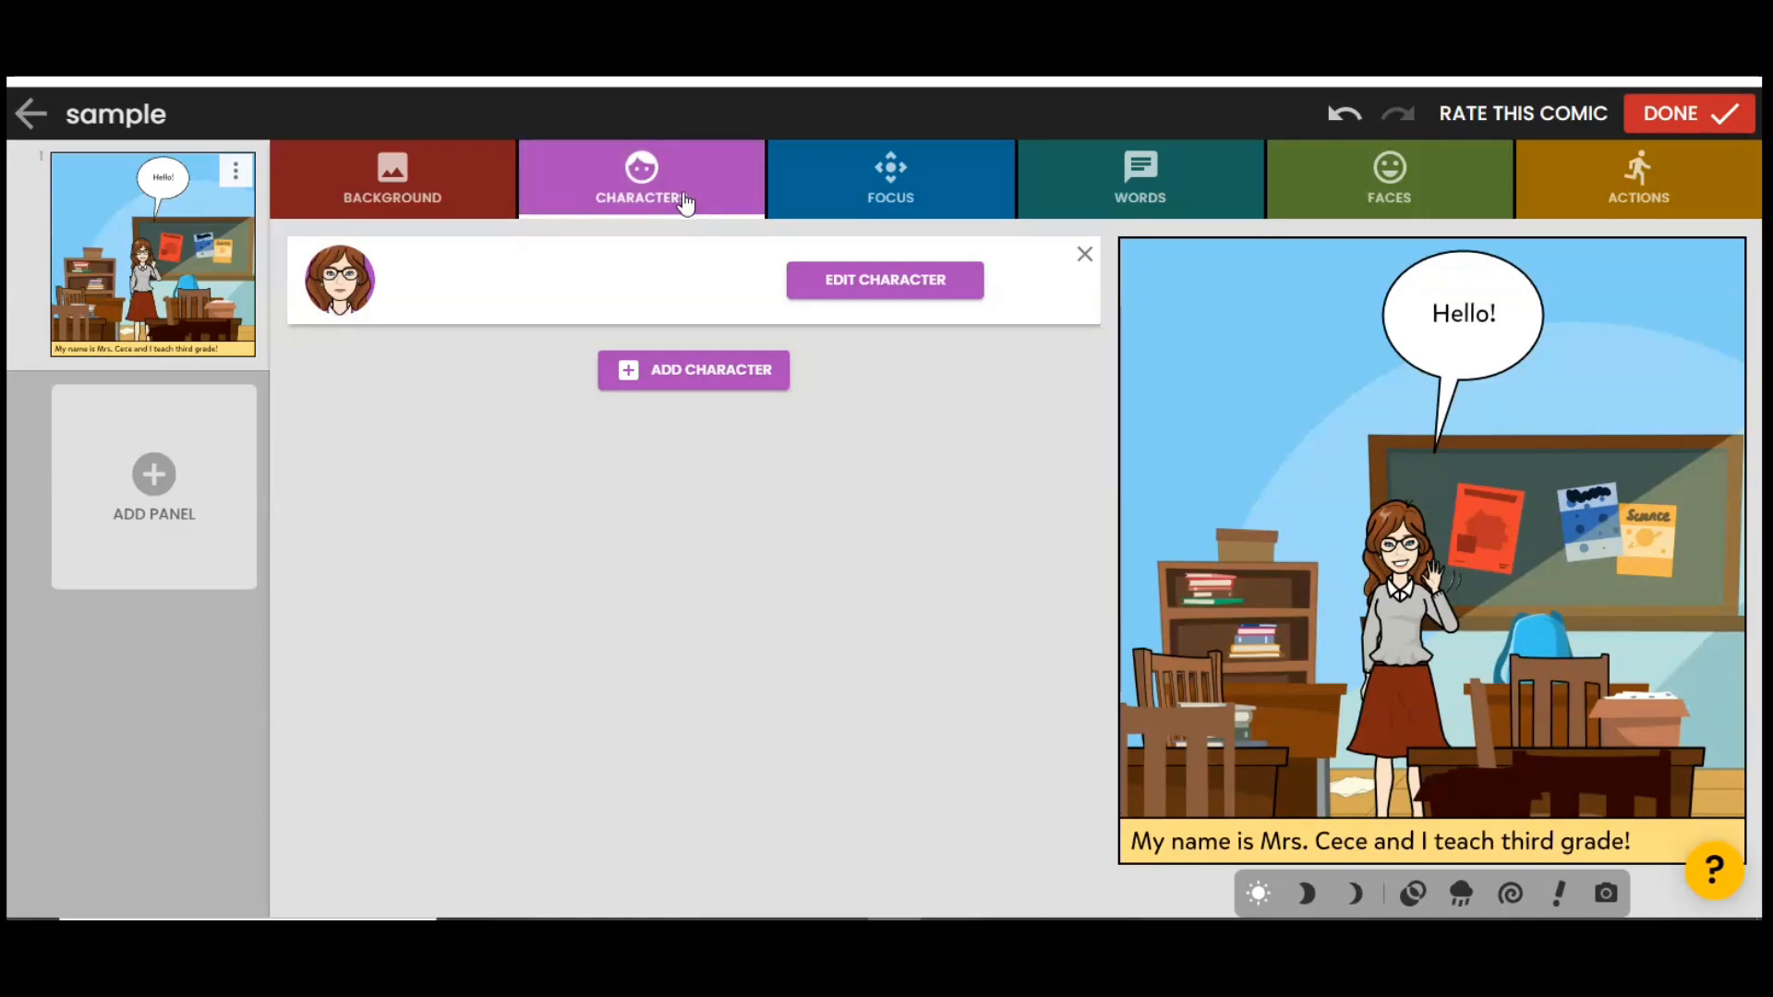
left_click(665, 222)
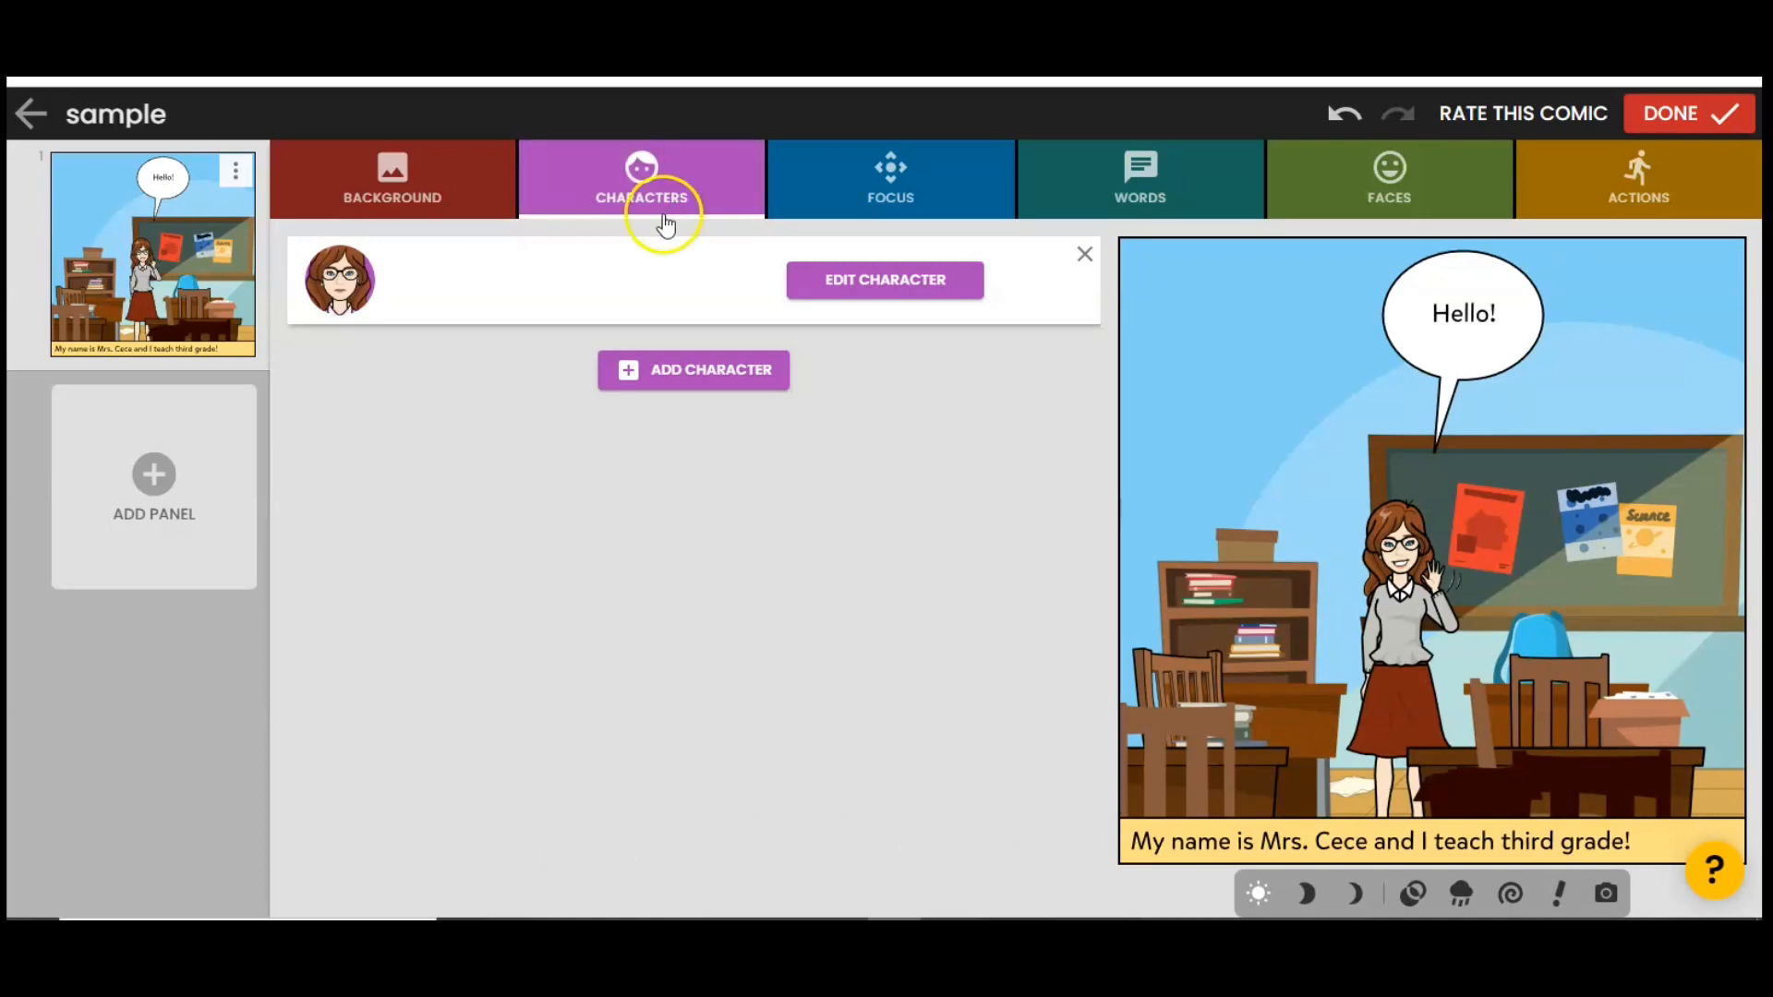
left_click(688, 378)
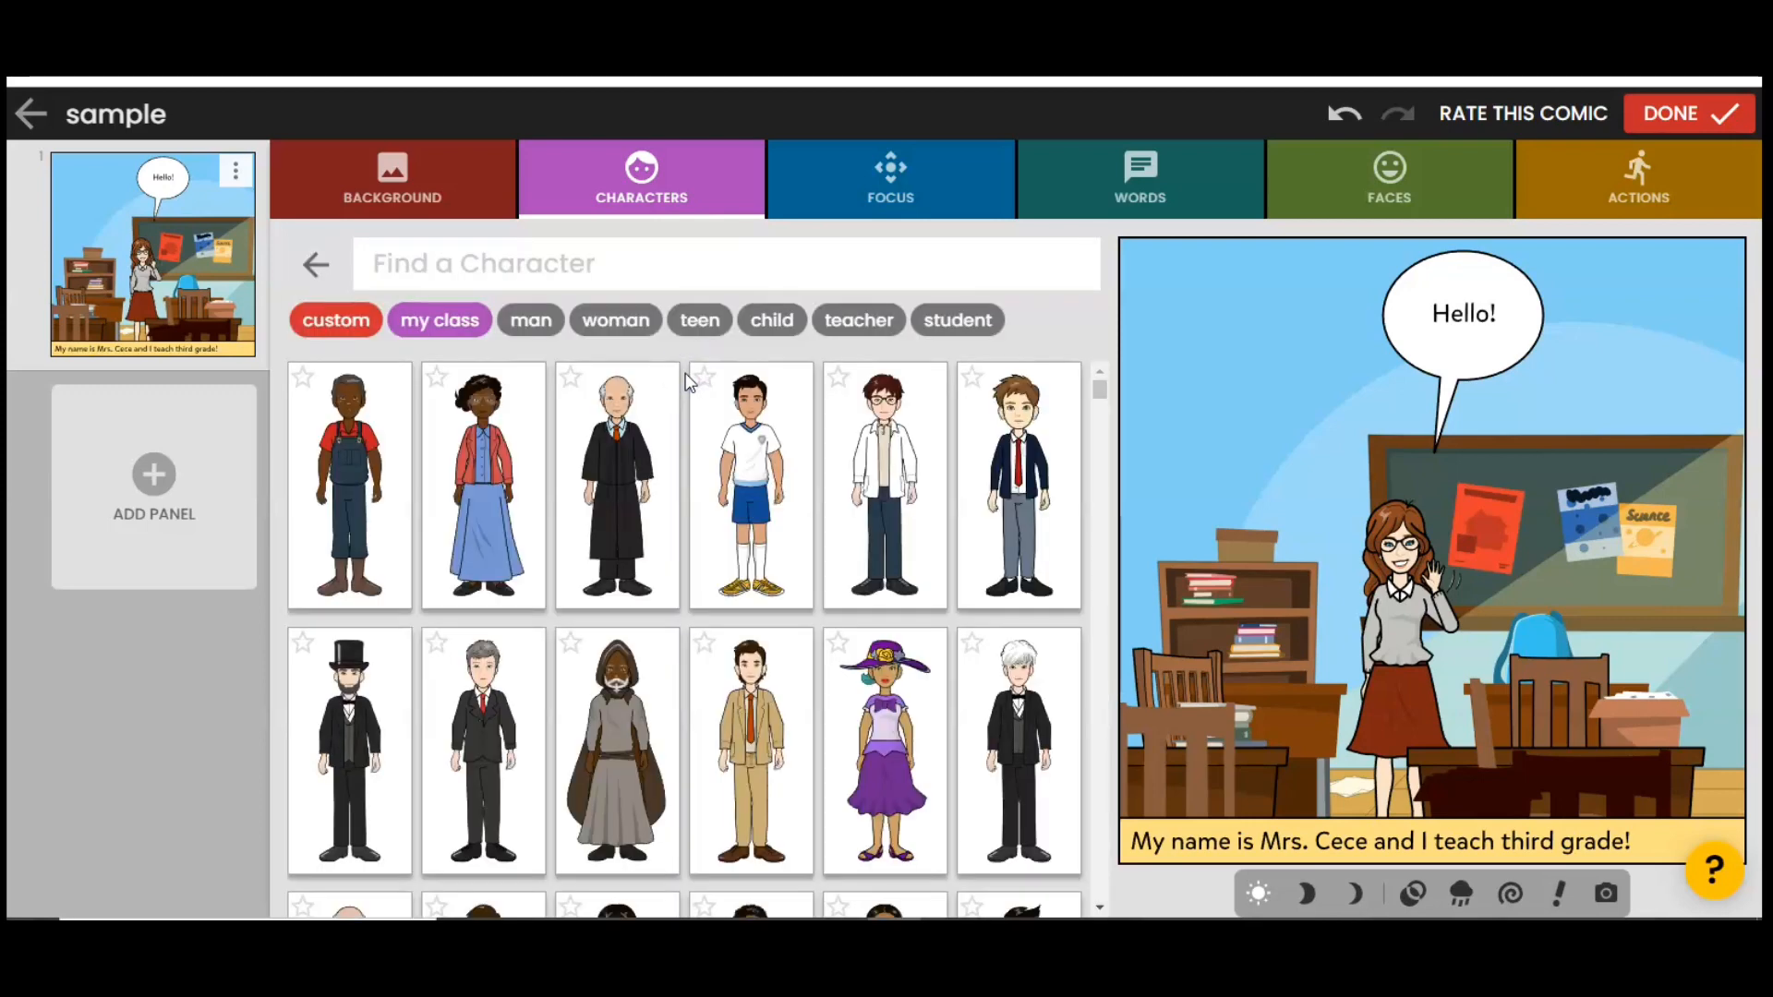
left_click(774, 323)
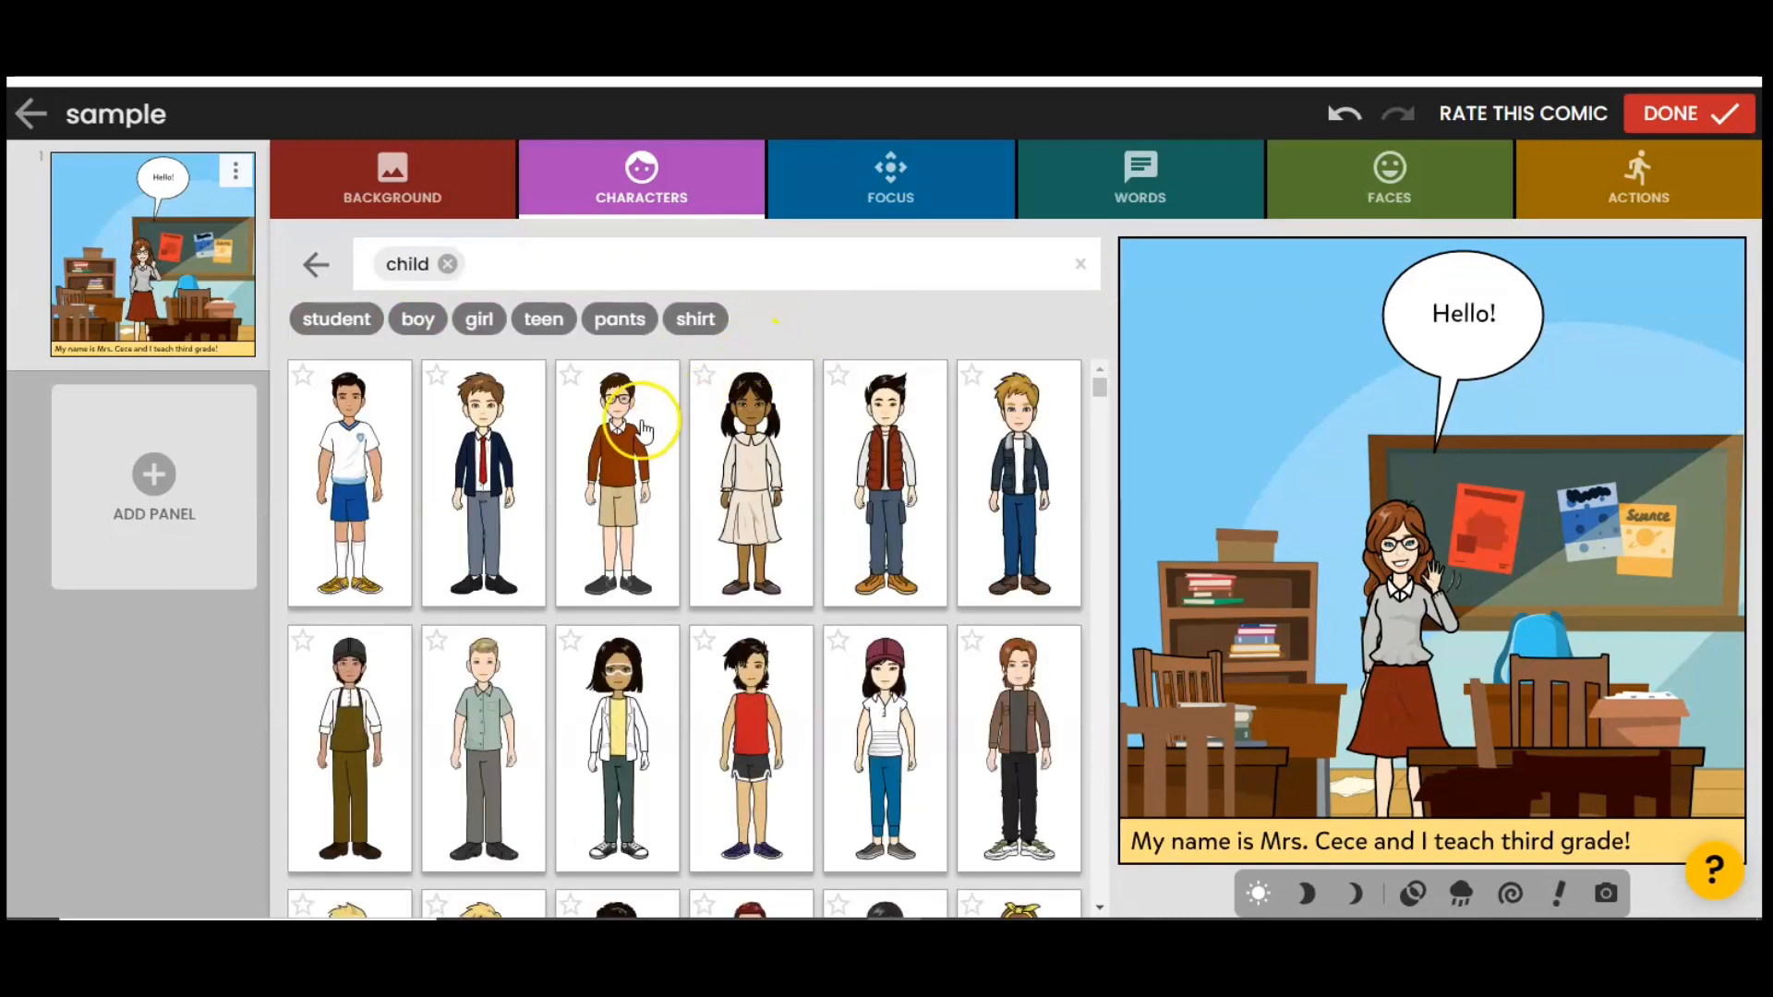
left_click(637, 427)
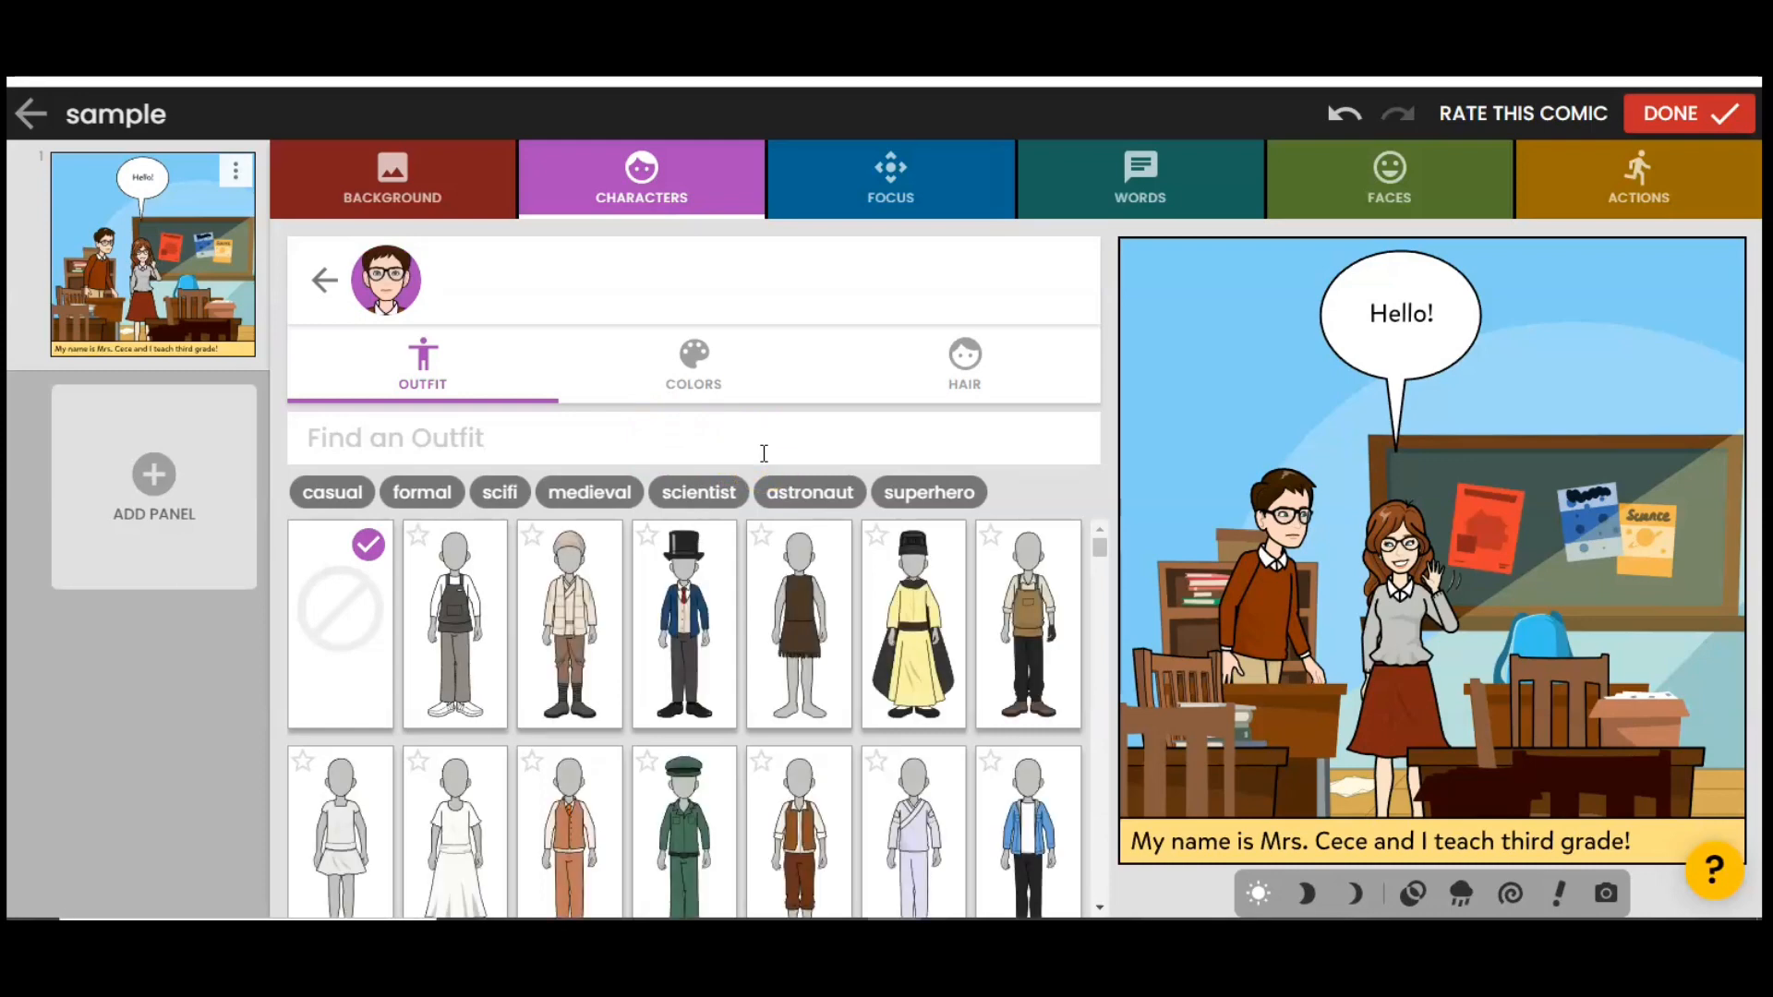
- Give the boy the dark brown skin colouring and the short, side-swept hairstyle third in the third row
left_click(717, 382)
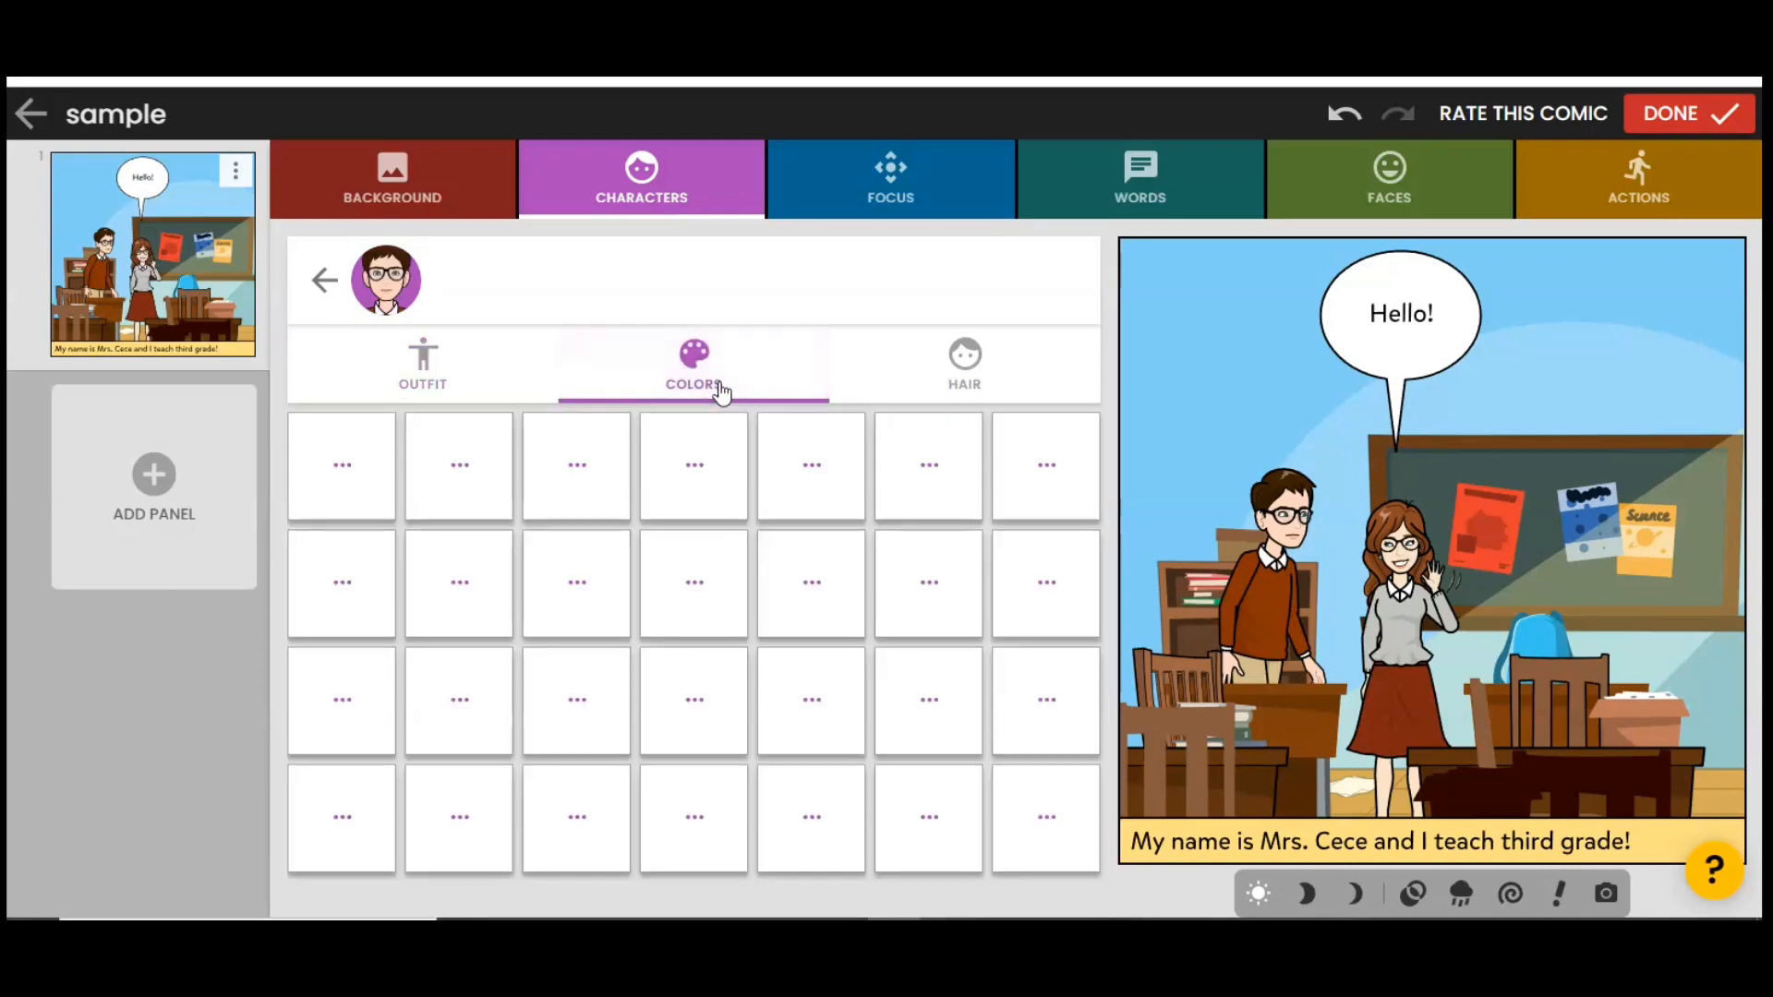
left_click(723, 729)
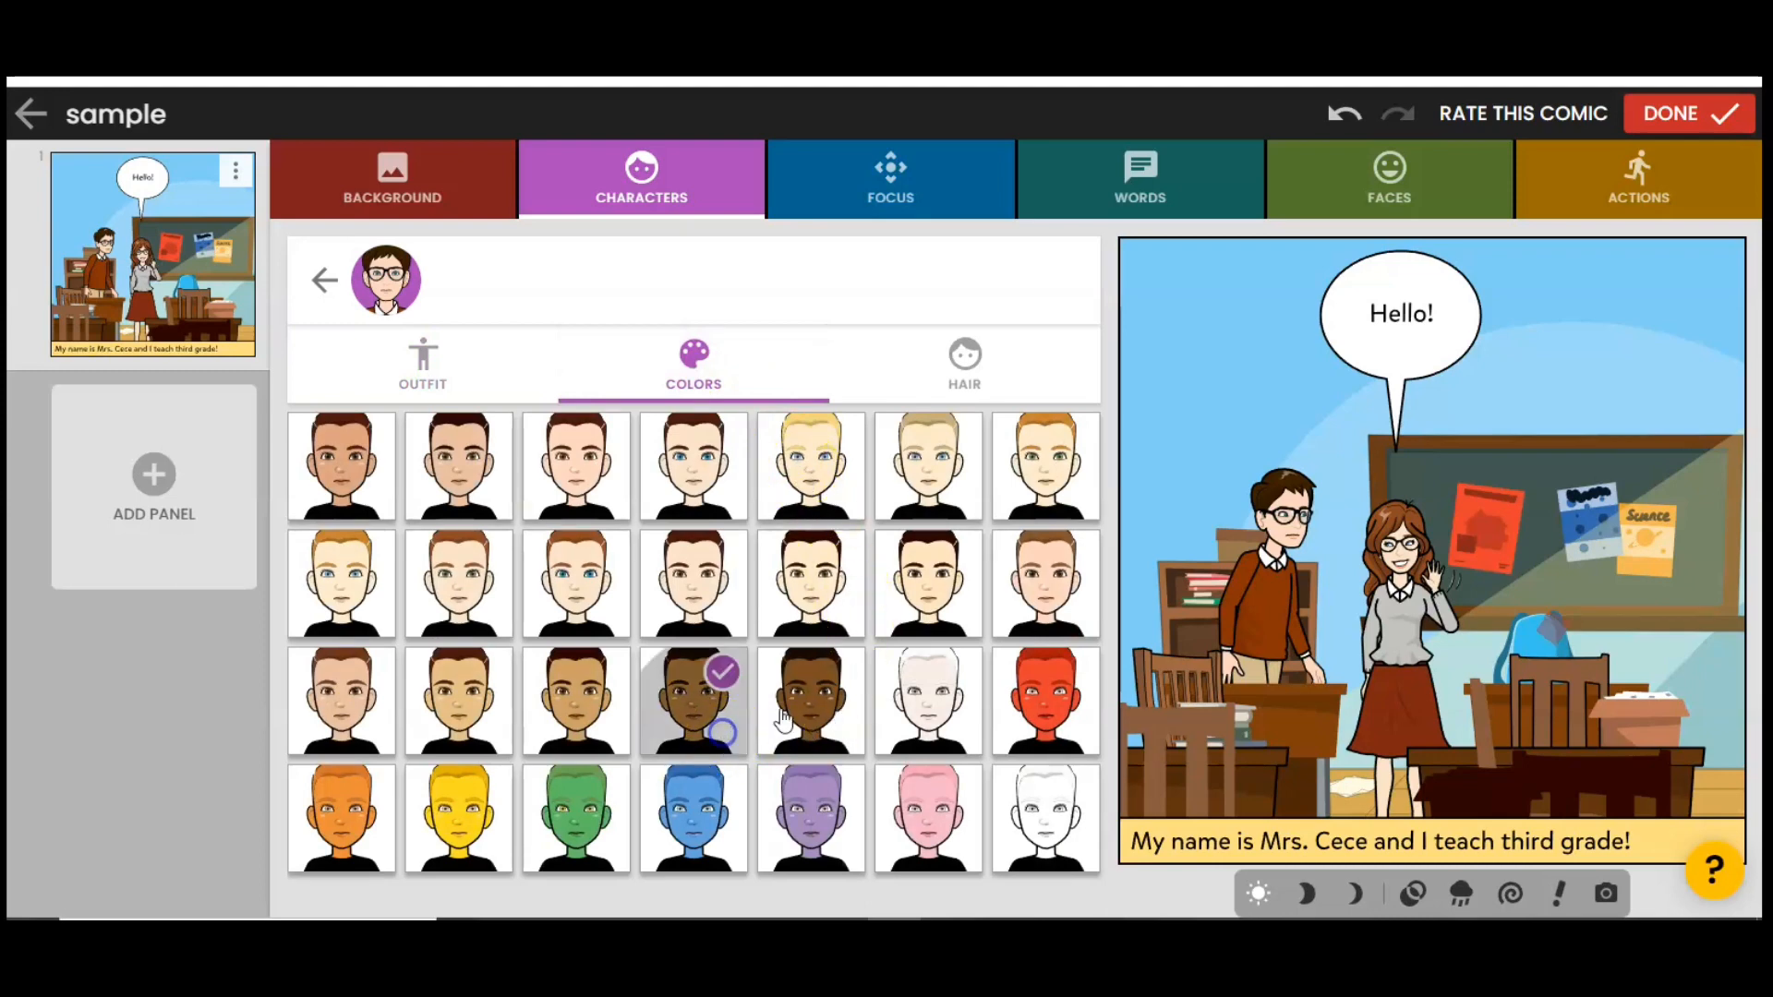
left_click(997, 381)
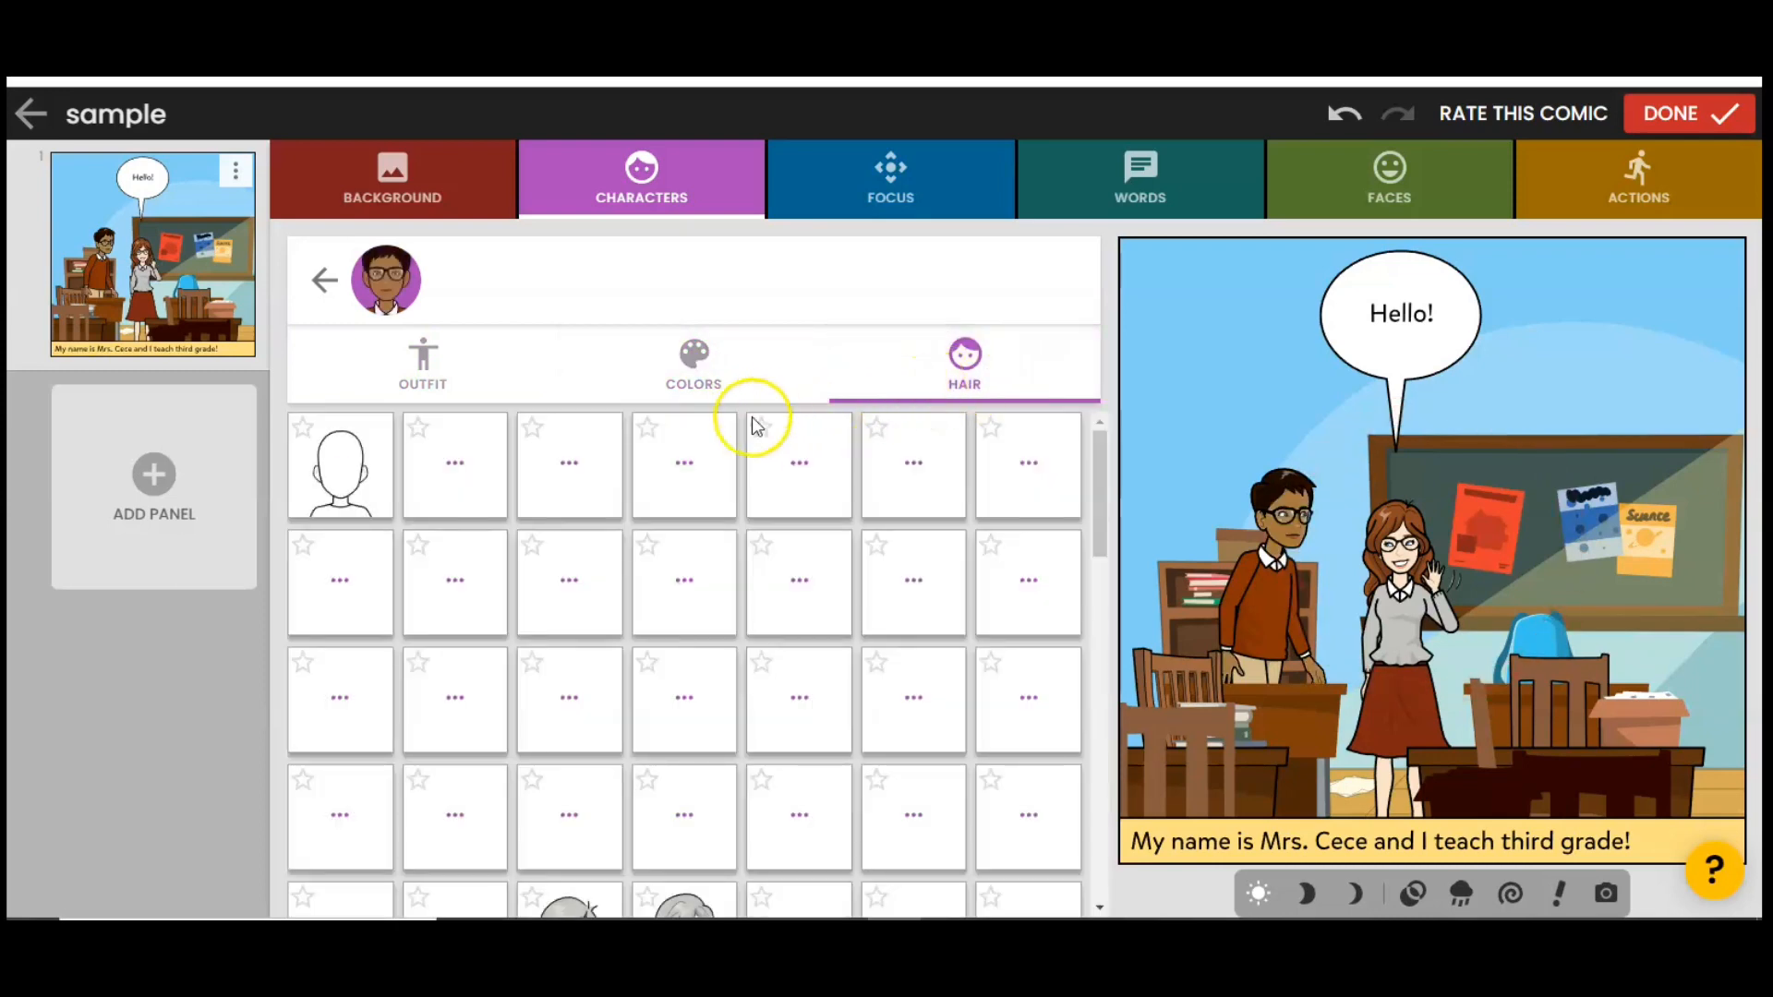
left_click(591, 707)
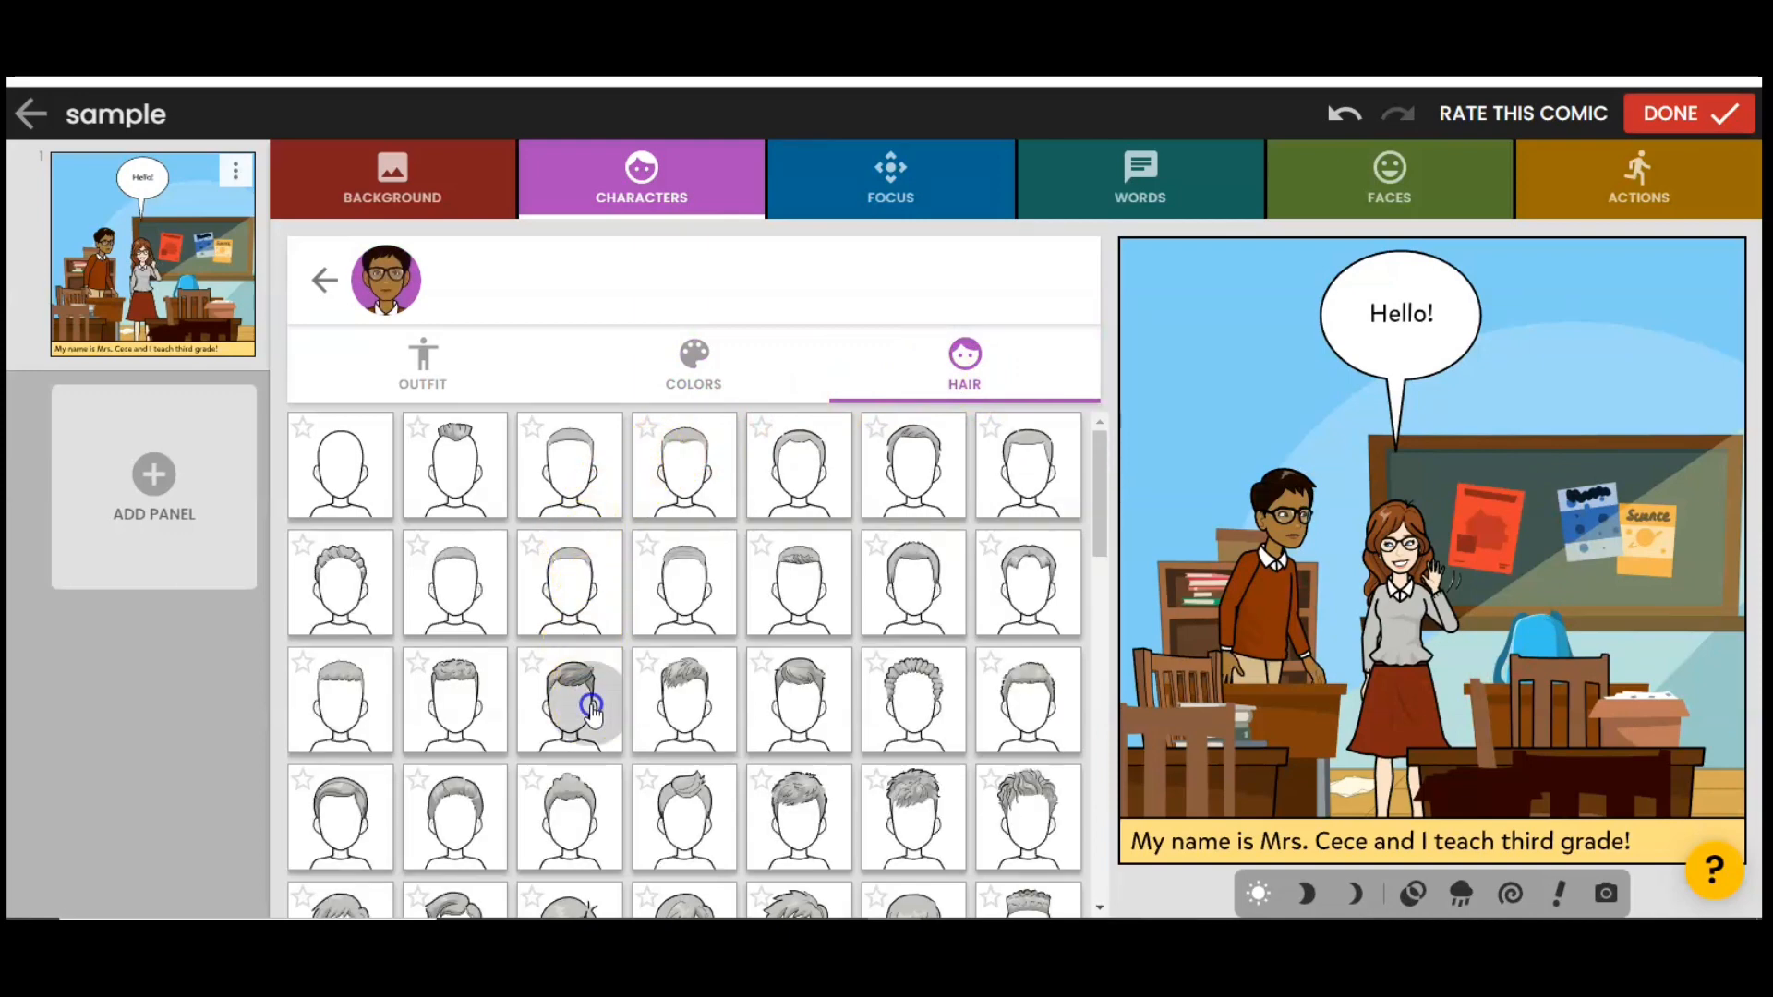
- Lower the boy into a seated position behind the desk and give him a Speech bubble saying "hi!"
left_click(1267, 621)
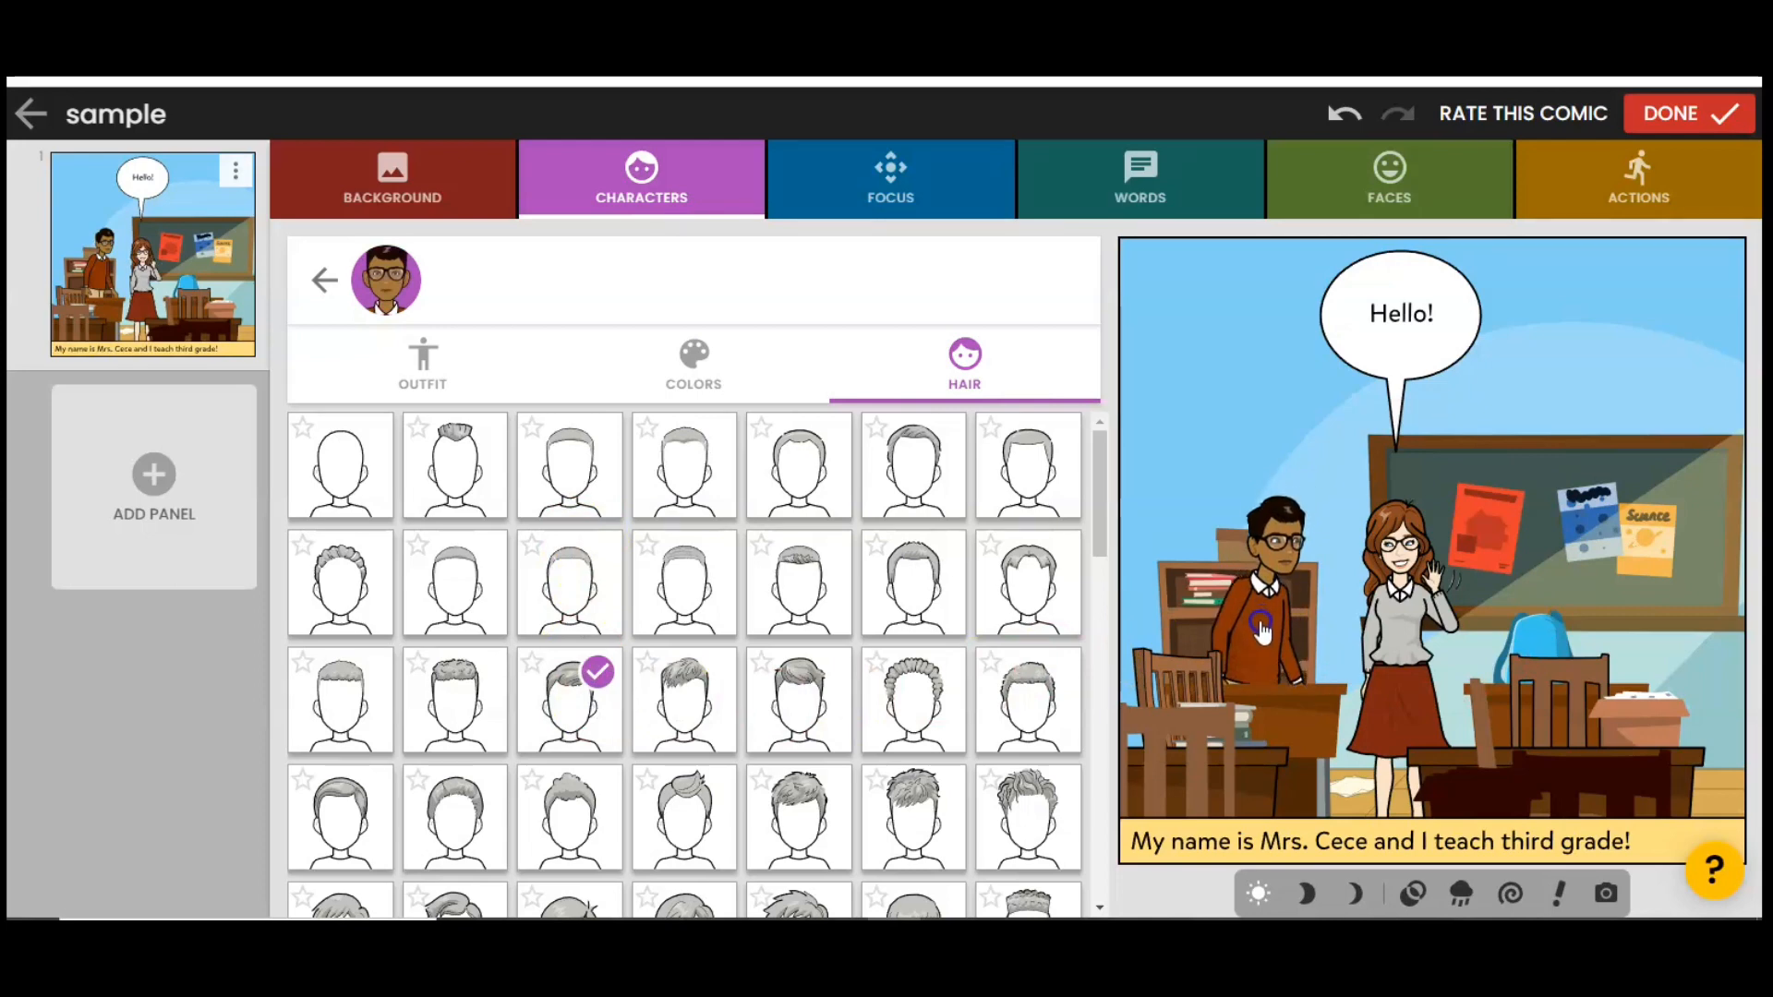
left_click_drag(1262, 630, 1272, 672)
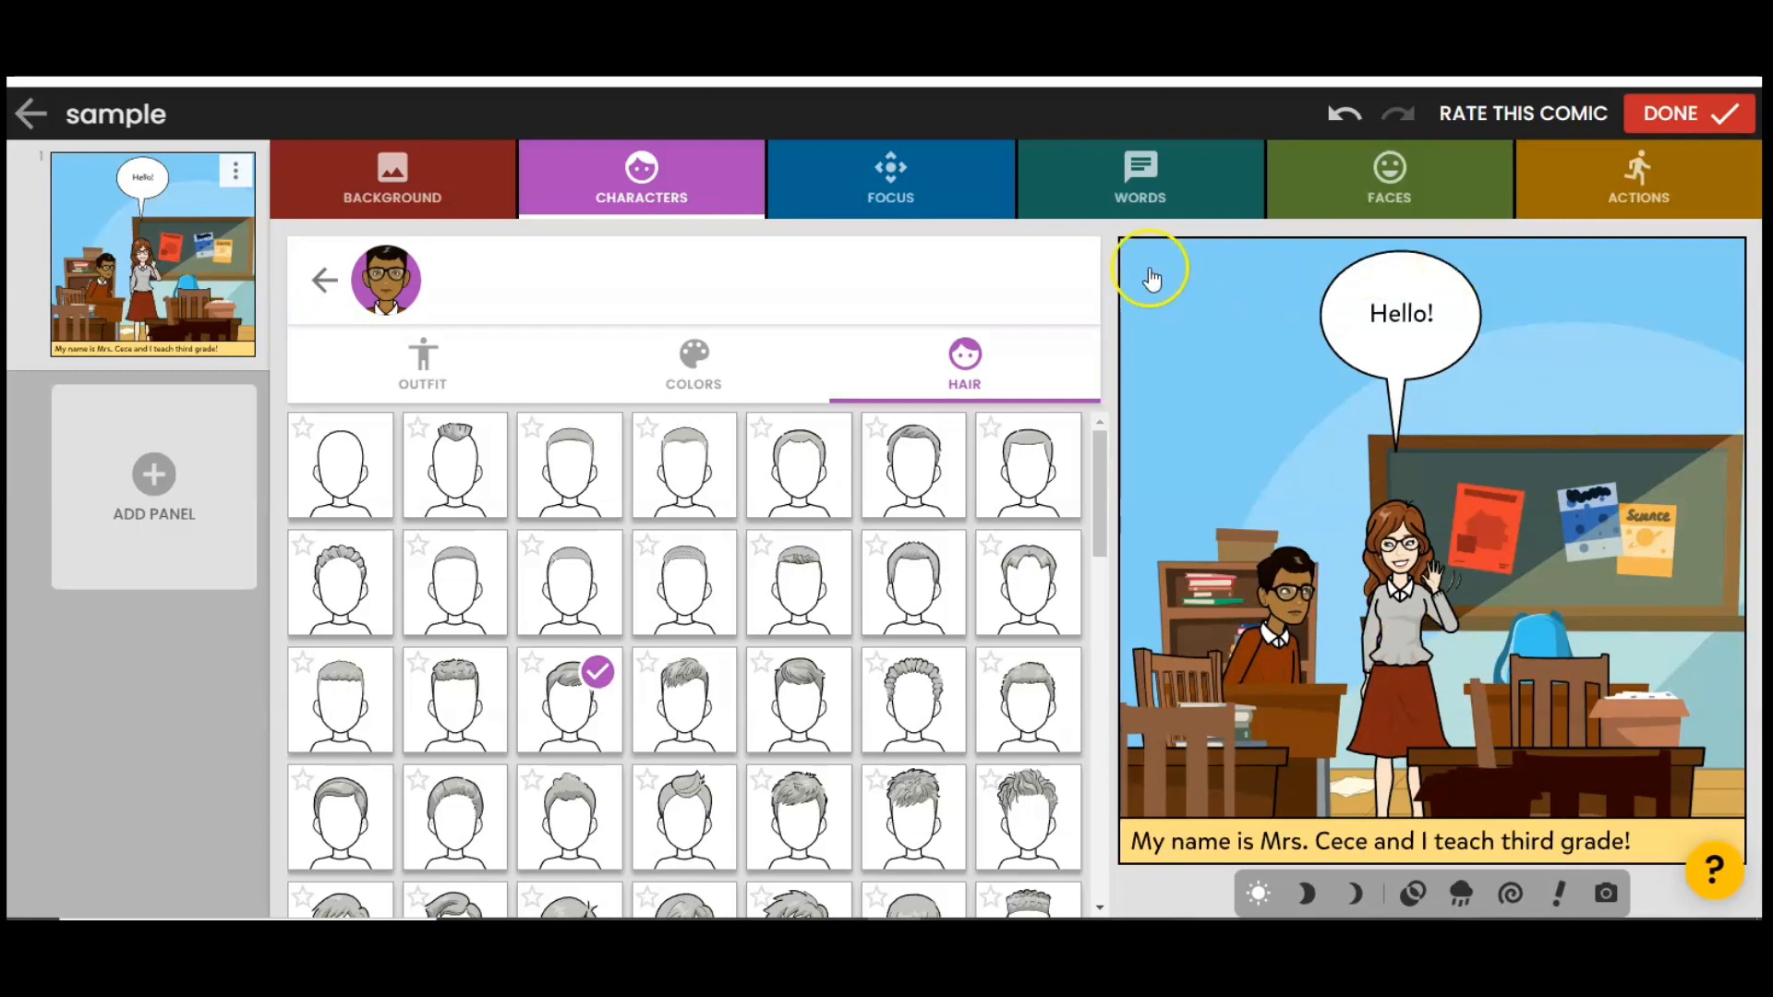
left_click(1096, 207)
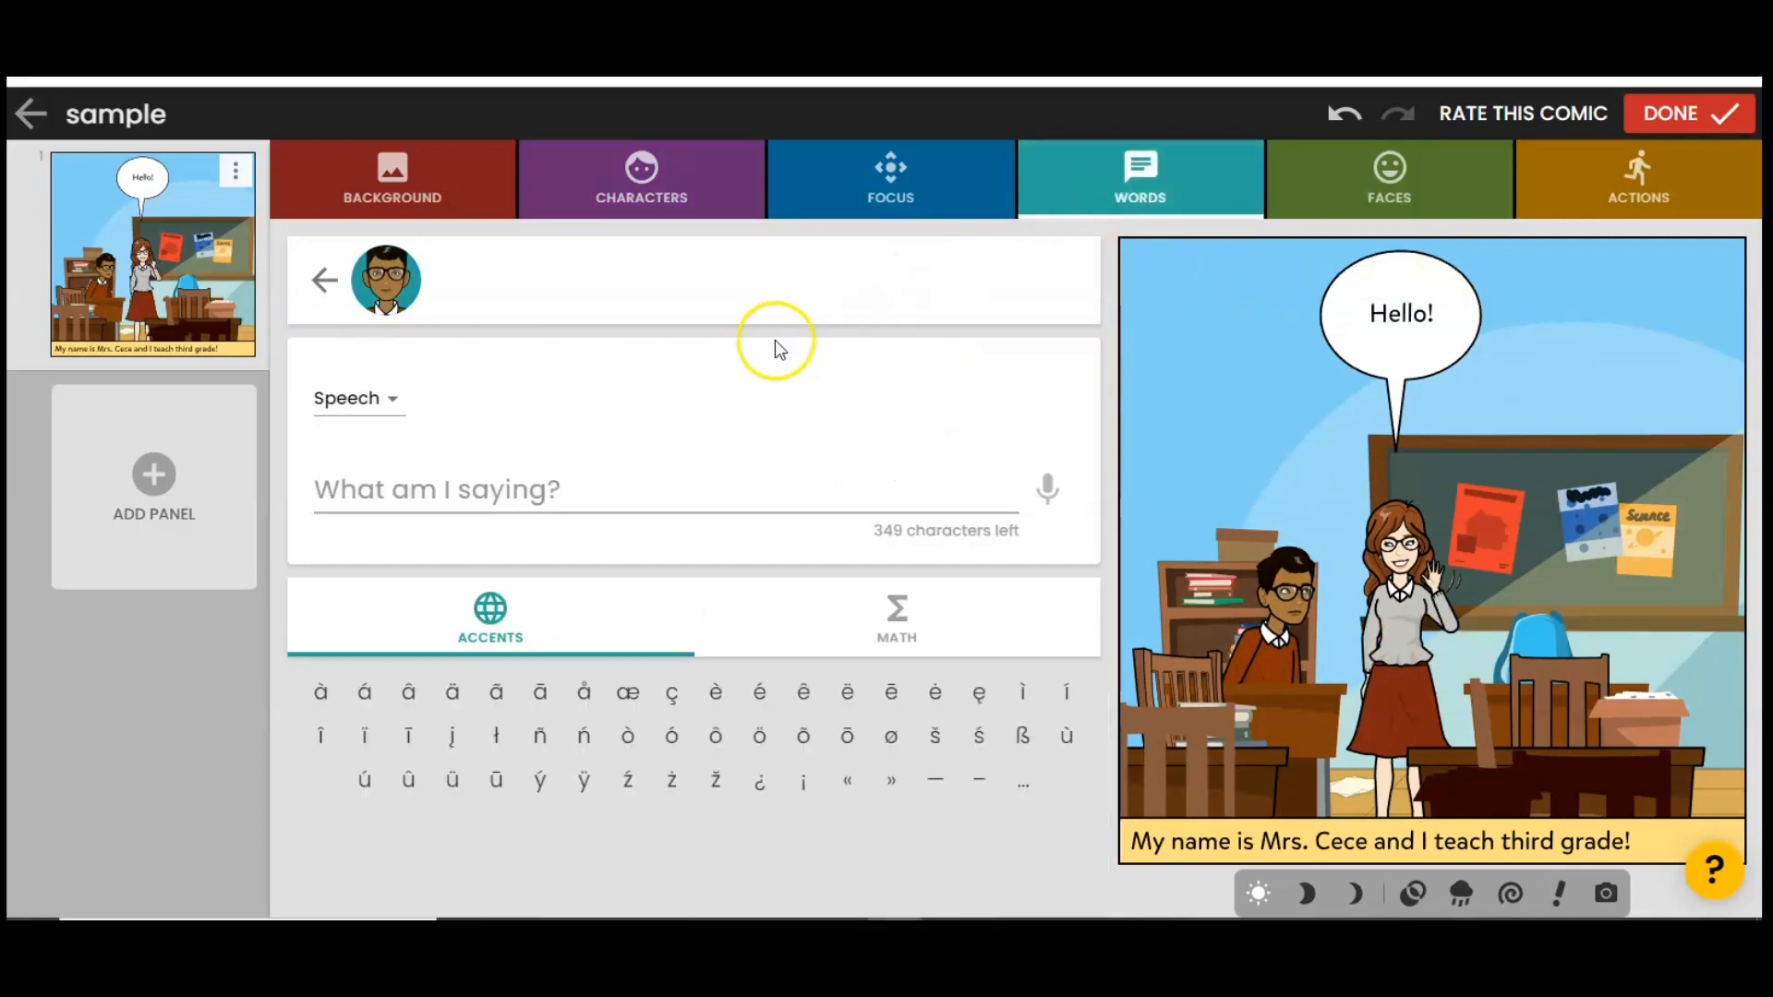
left_click(630, 471)
type("hi")
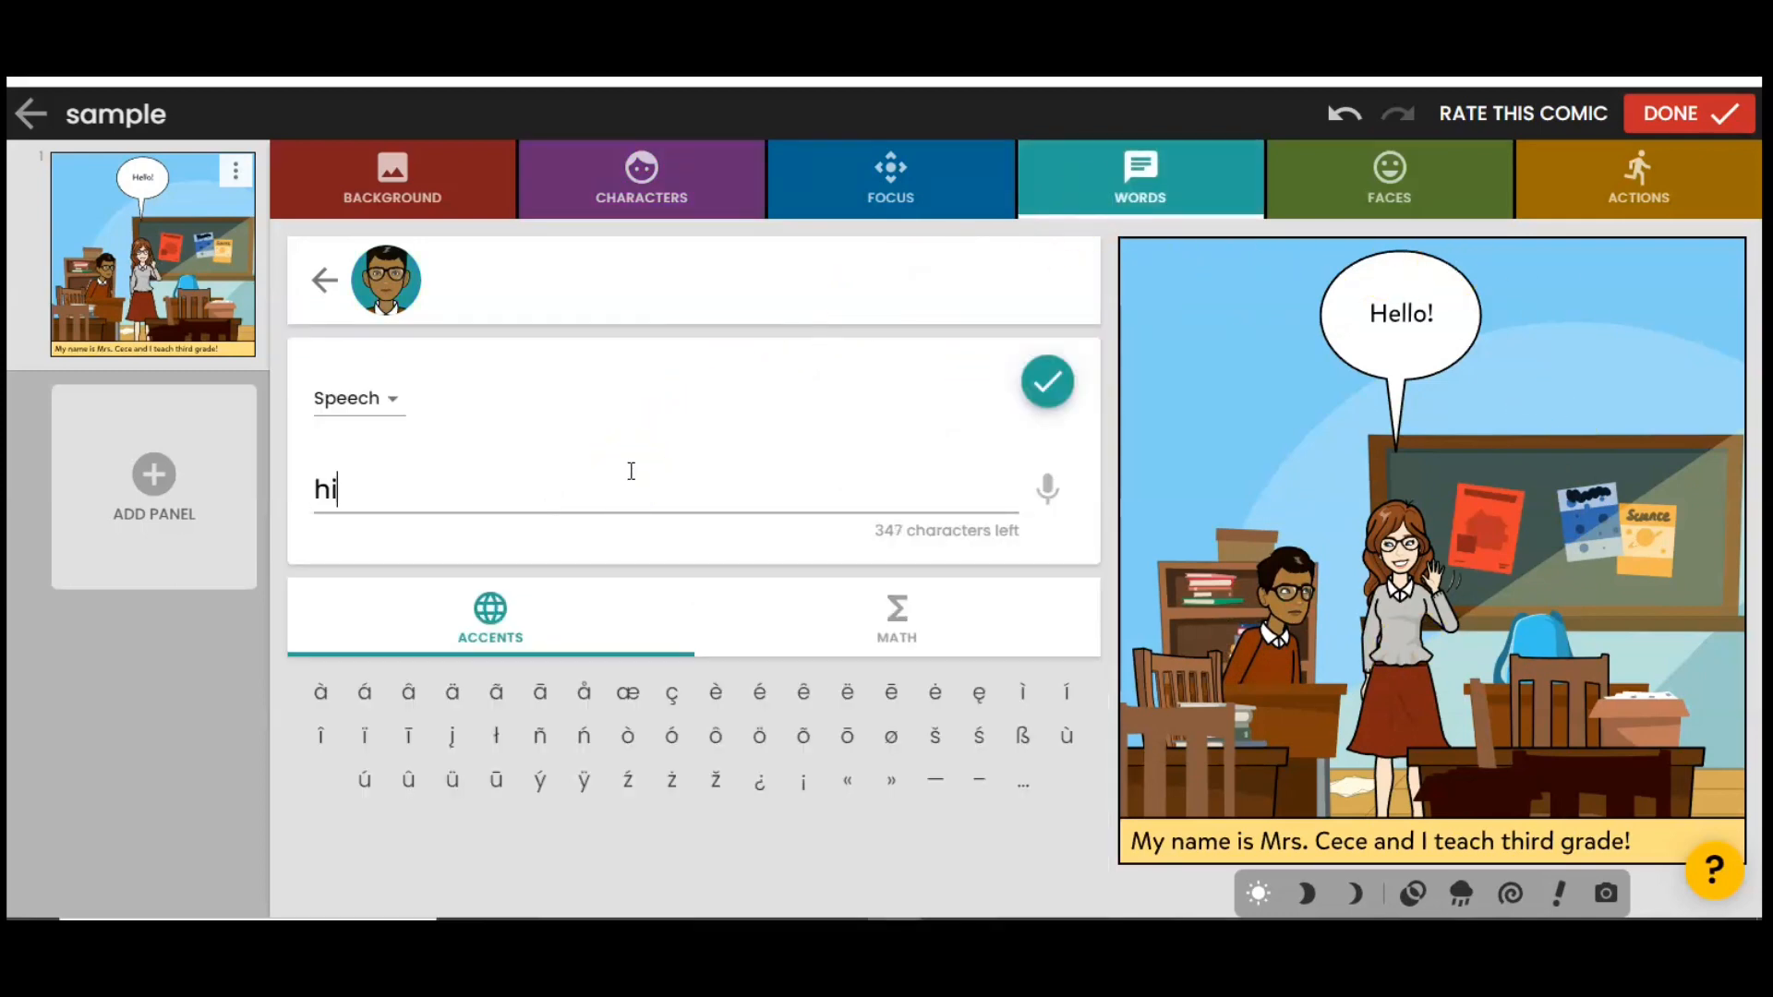
type("!")
left_click(1052, 386)
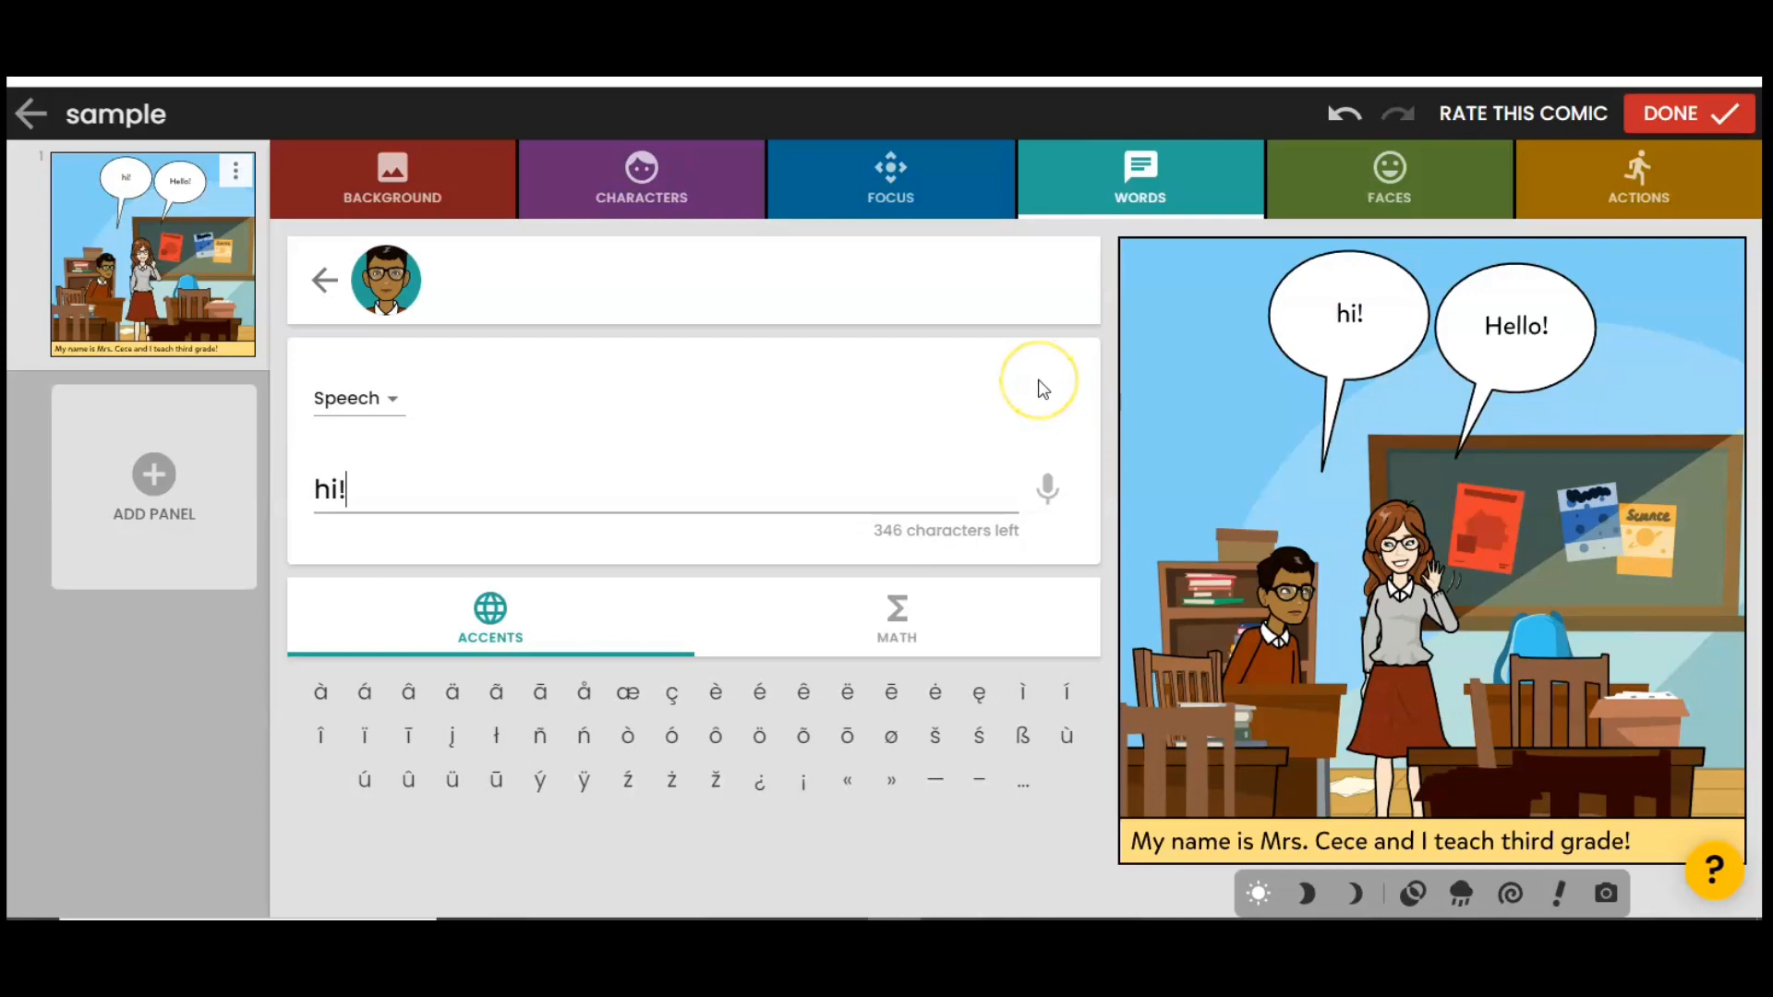
- Add a second panel to the comic and set its Regular focus to head close-up number 9 of the teacher
left_click(98, 466)
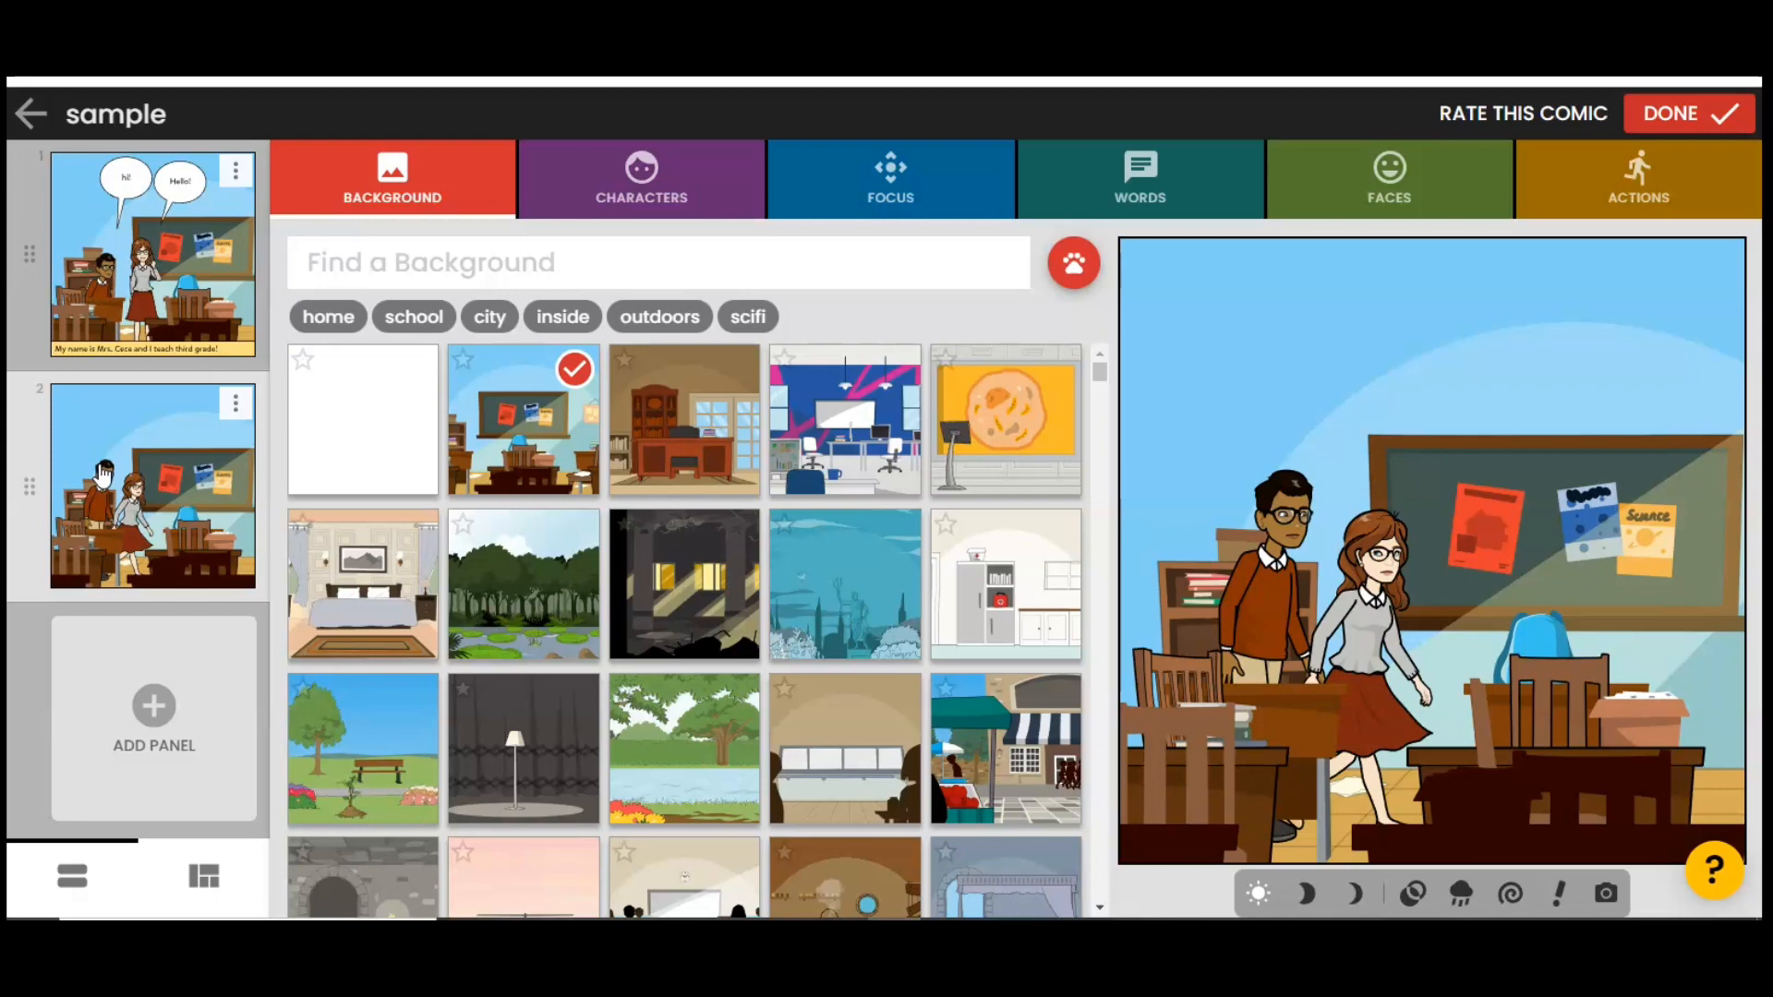
left_click(894, 211)
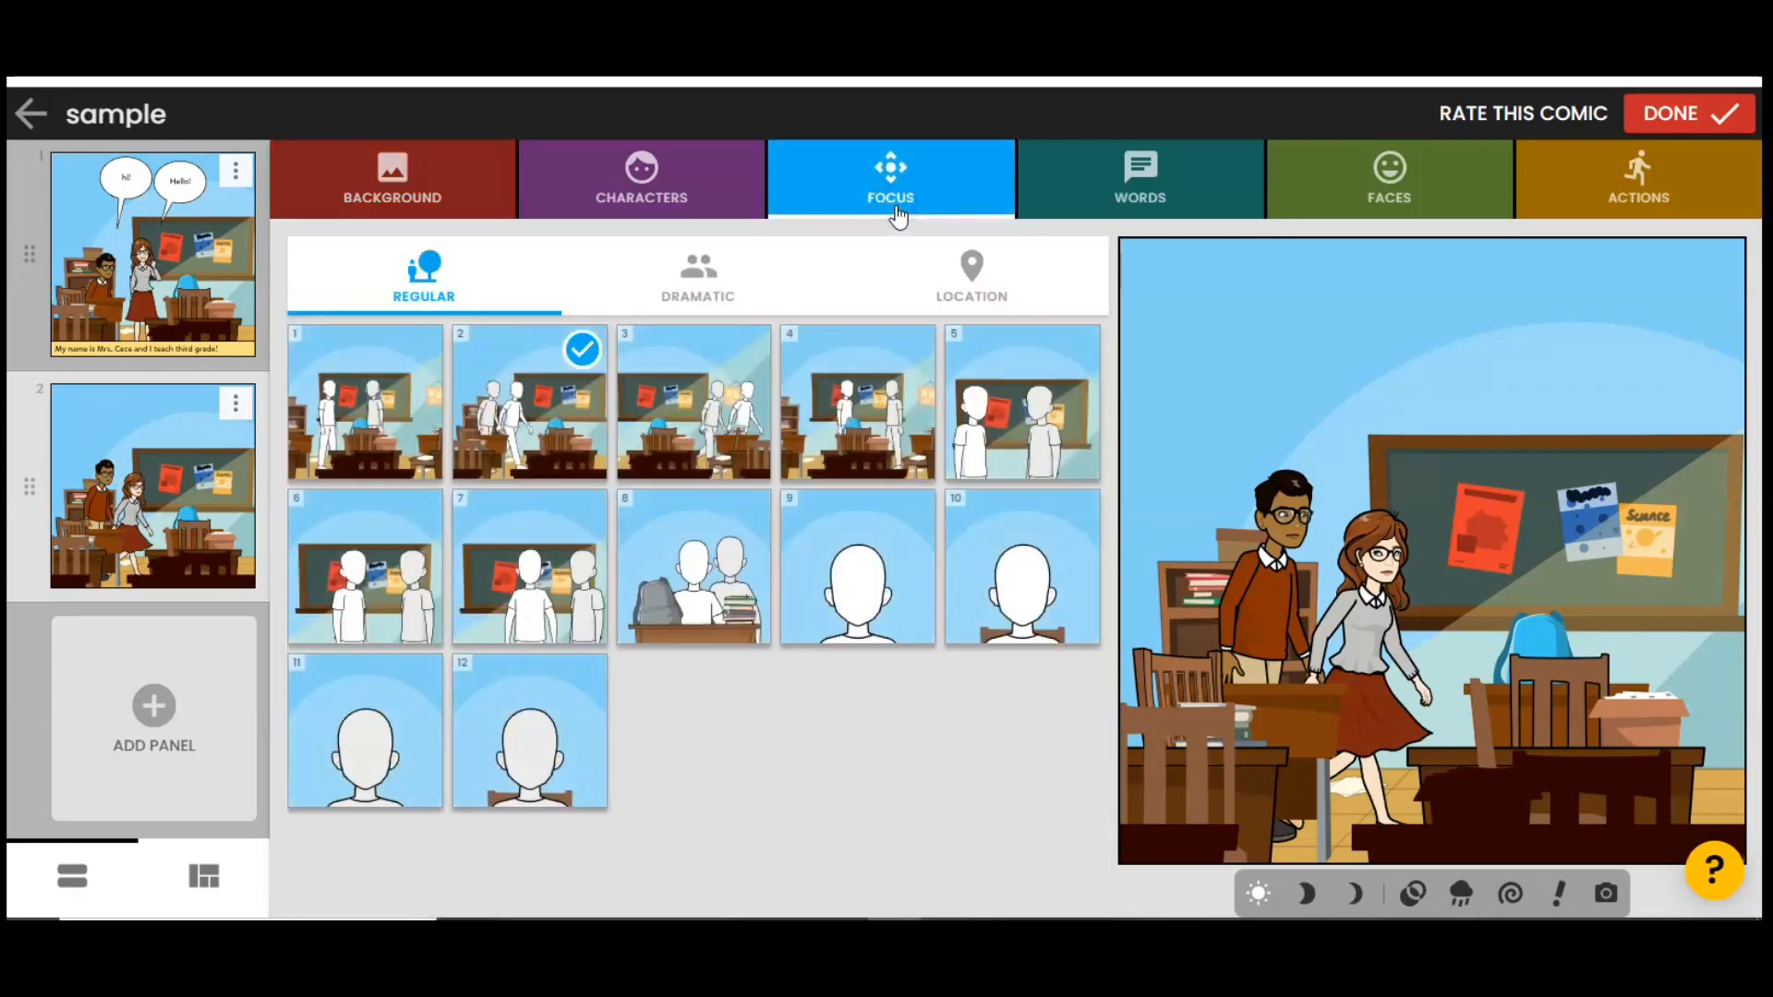
left_click(831, 591)
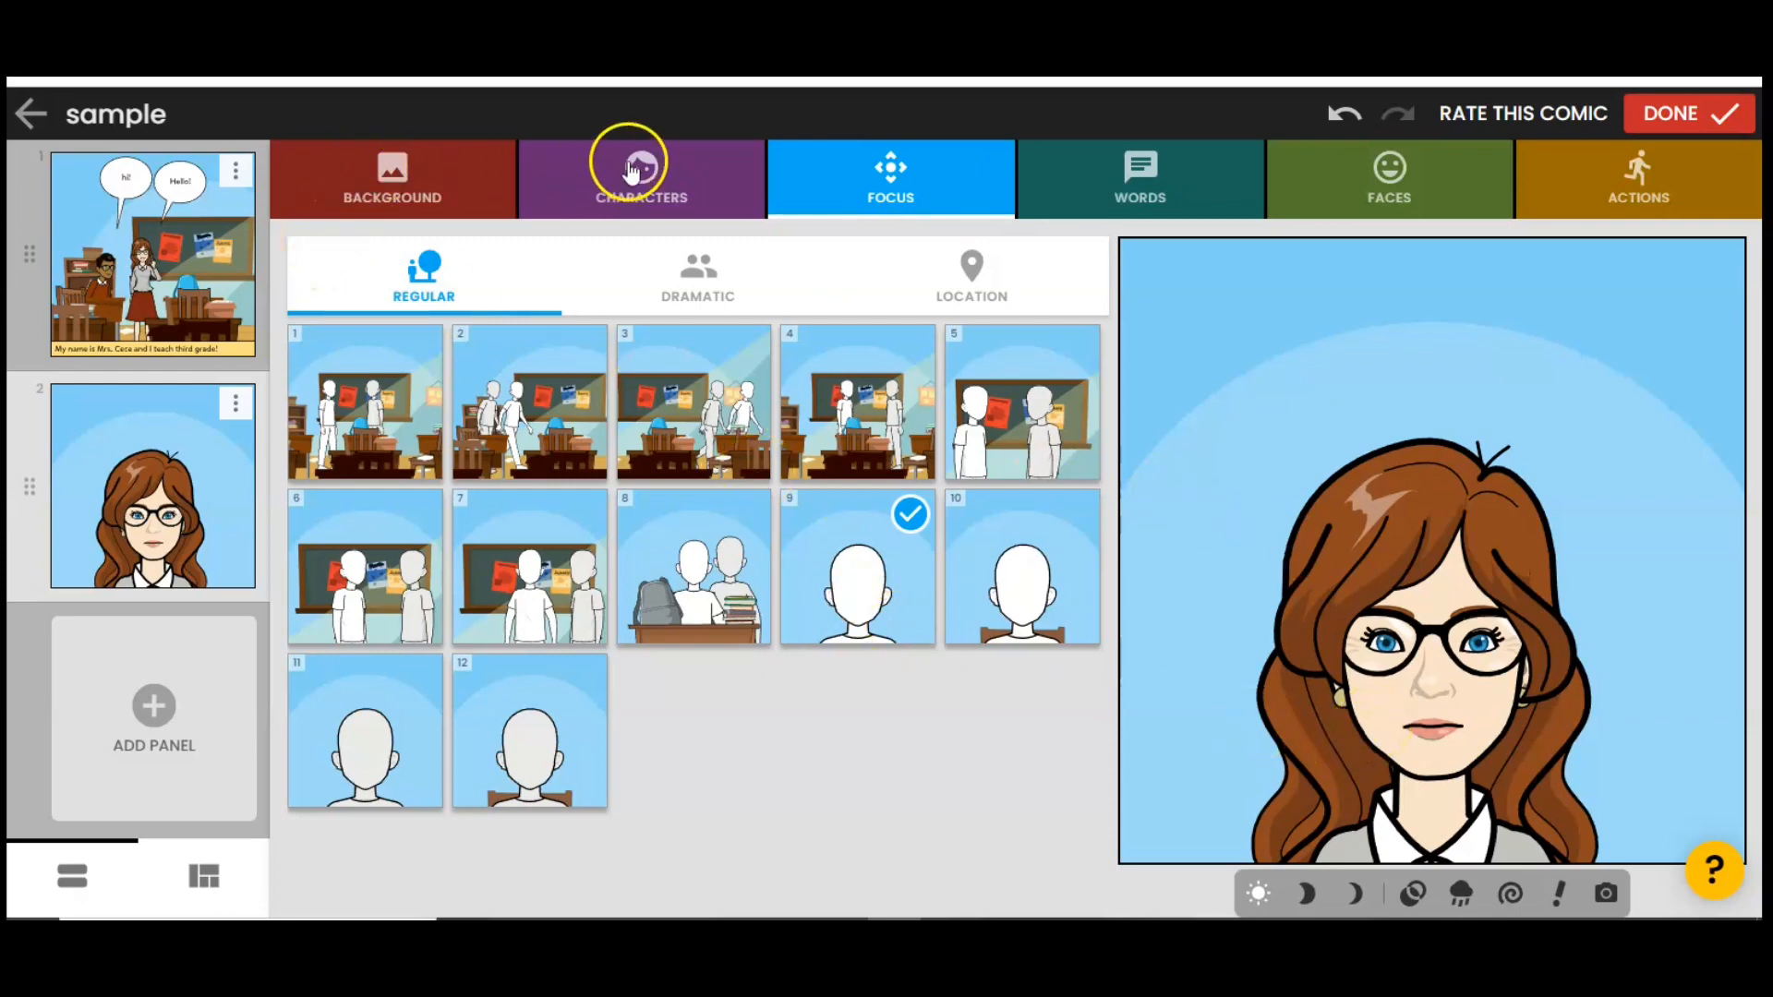
- Give the teacher the open-mouthed smile fifth in the second row of expressions, and finish editing the comic
left_click(1398, 188)
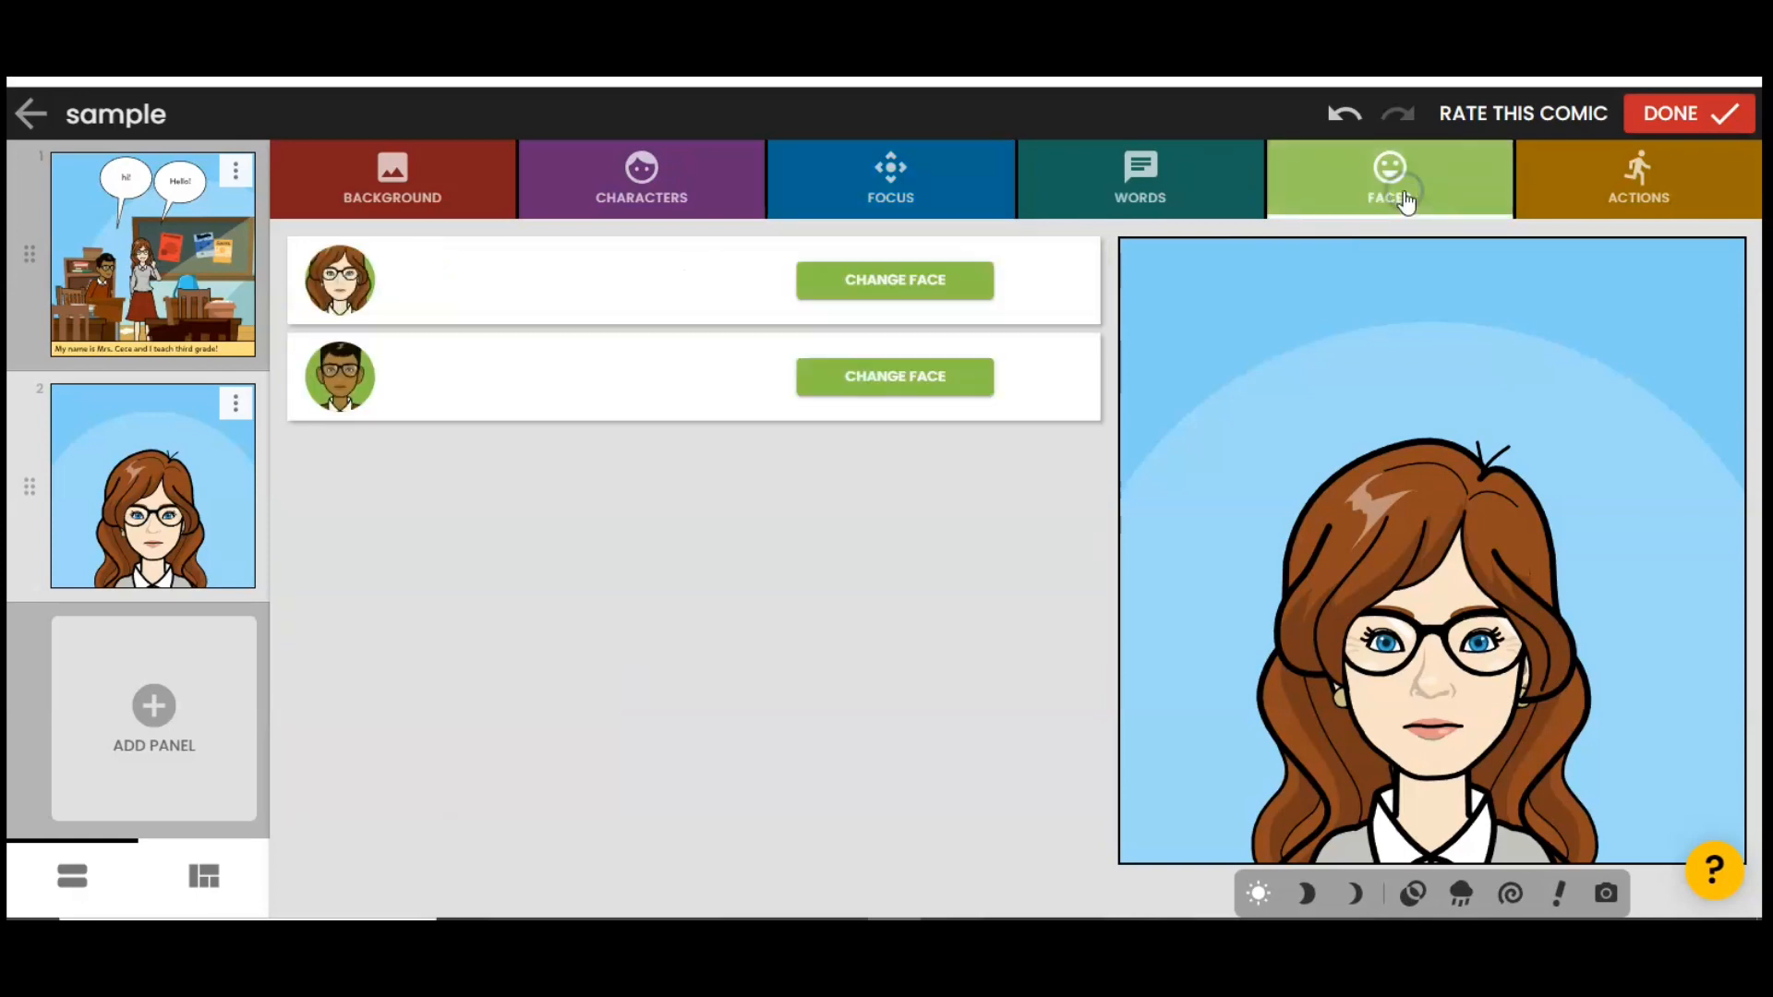
left_click(926, 270)
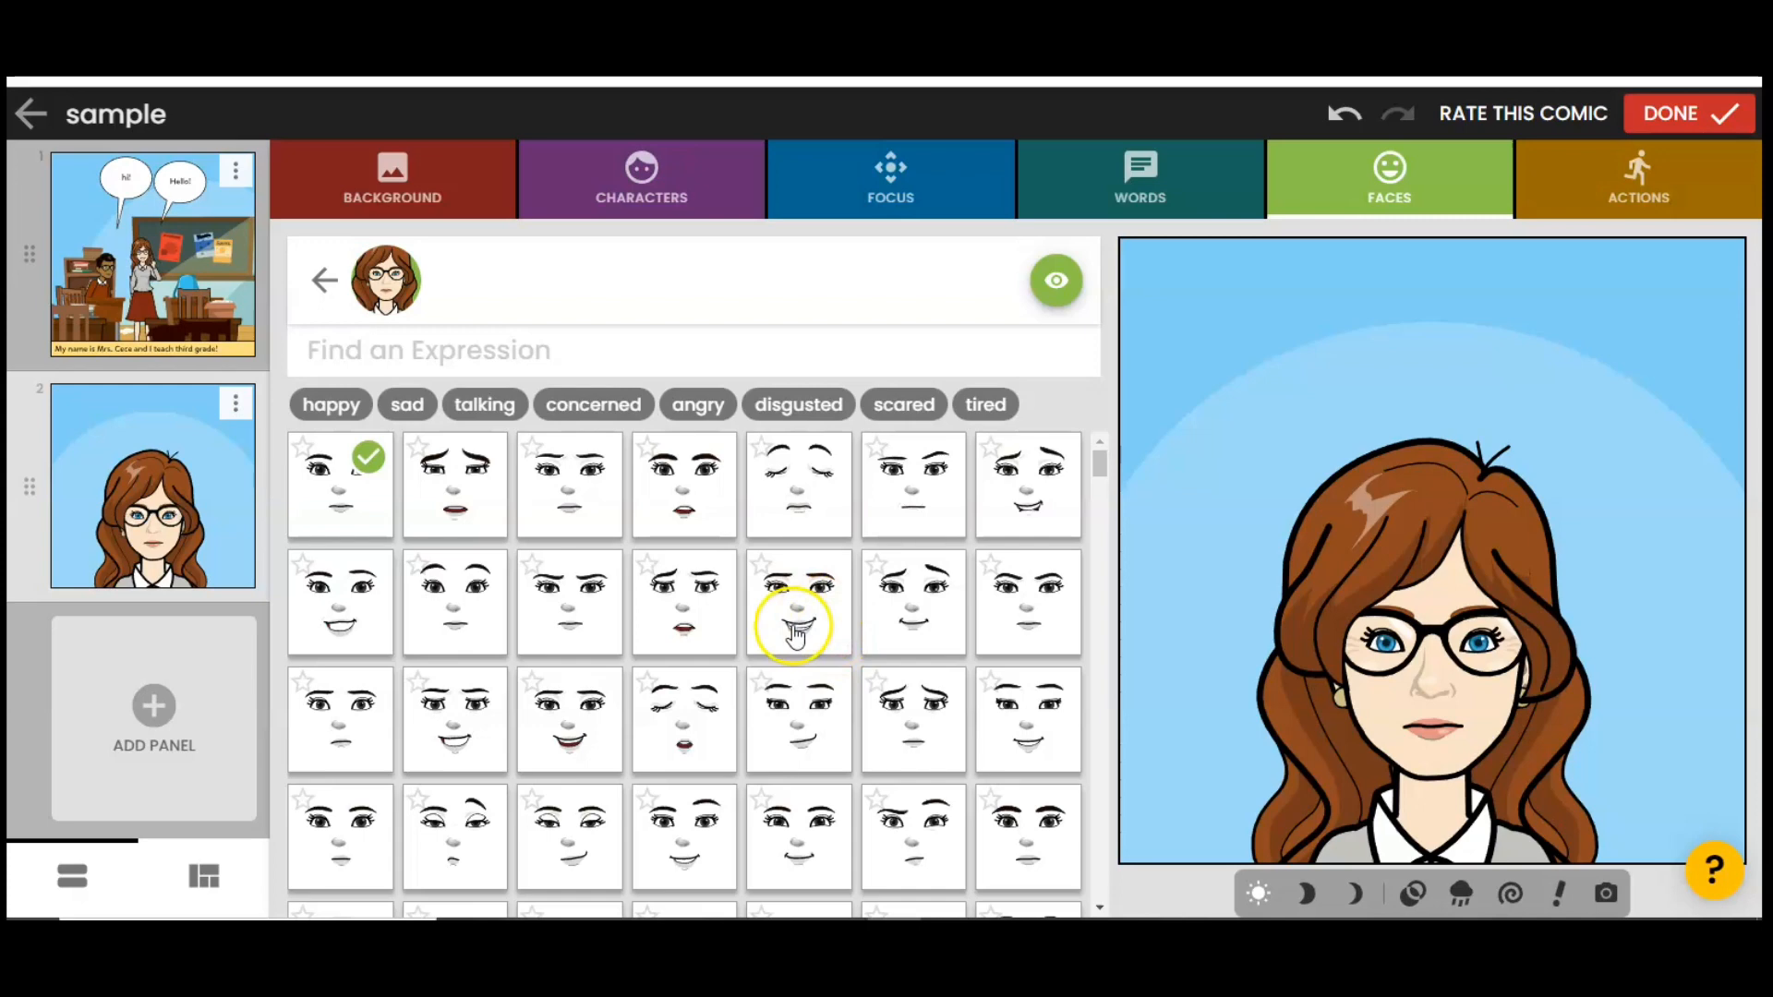
left_click(795, 632)
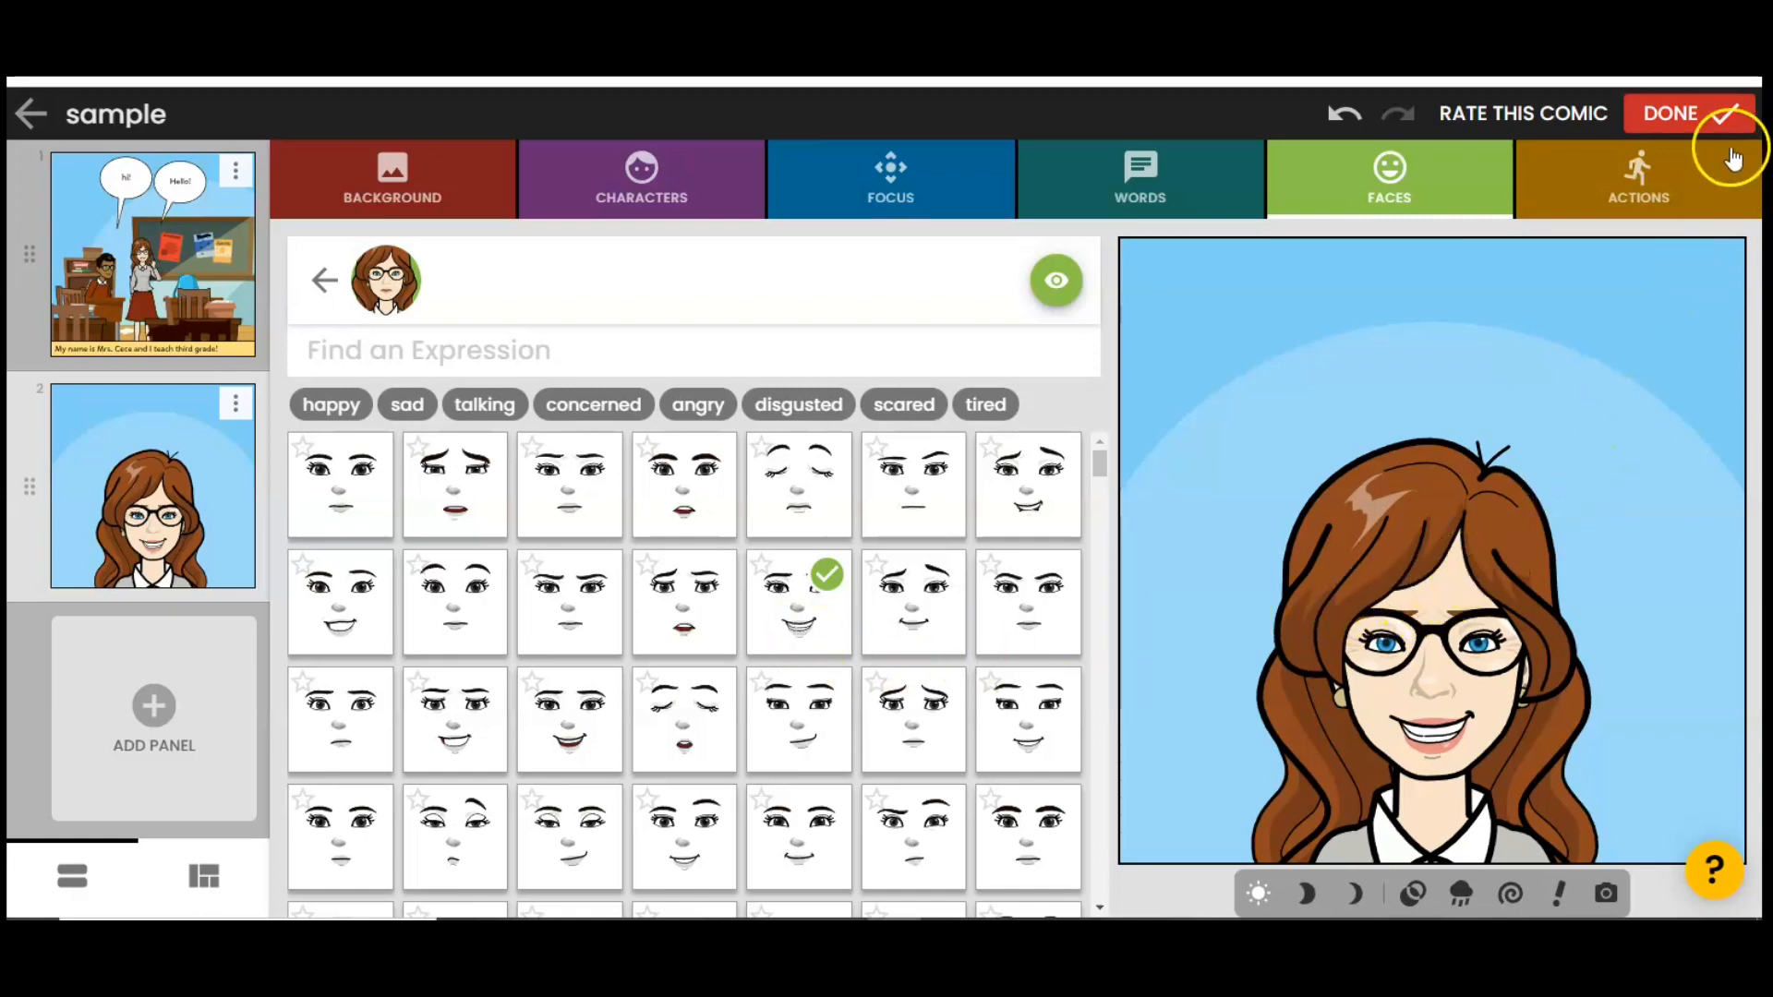
left_click(1725, 118)
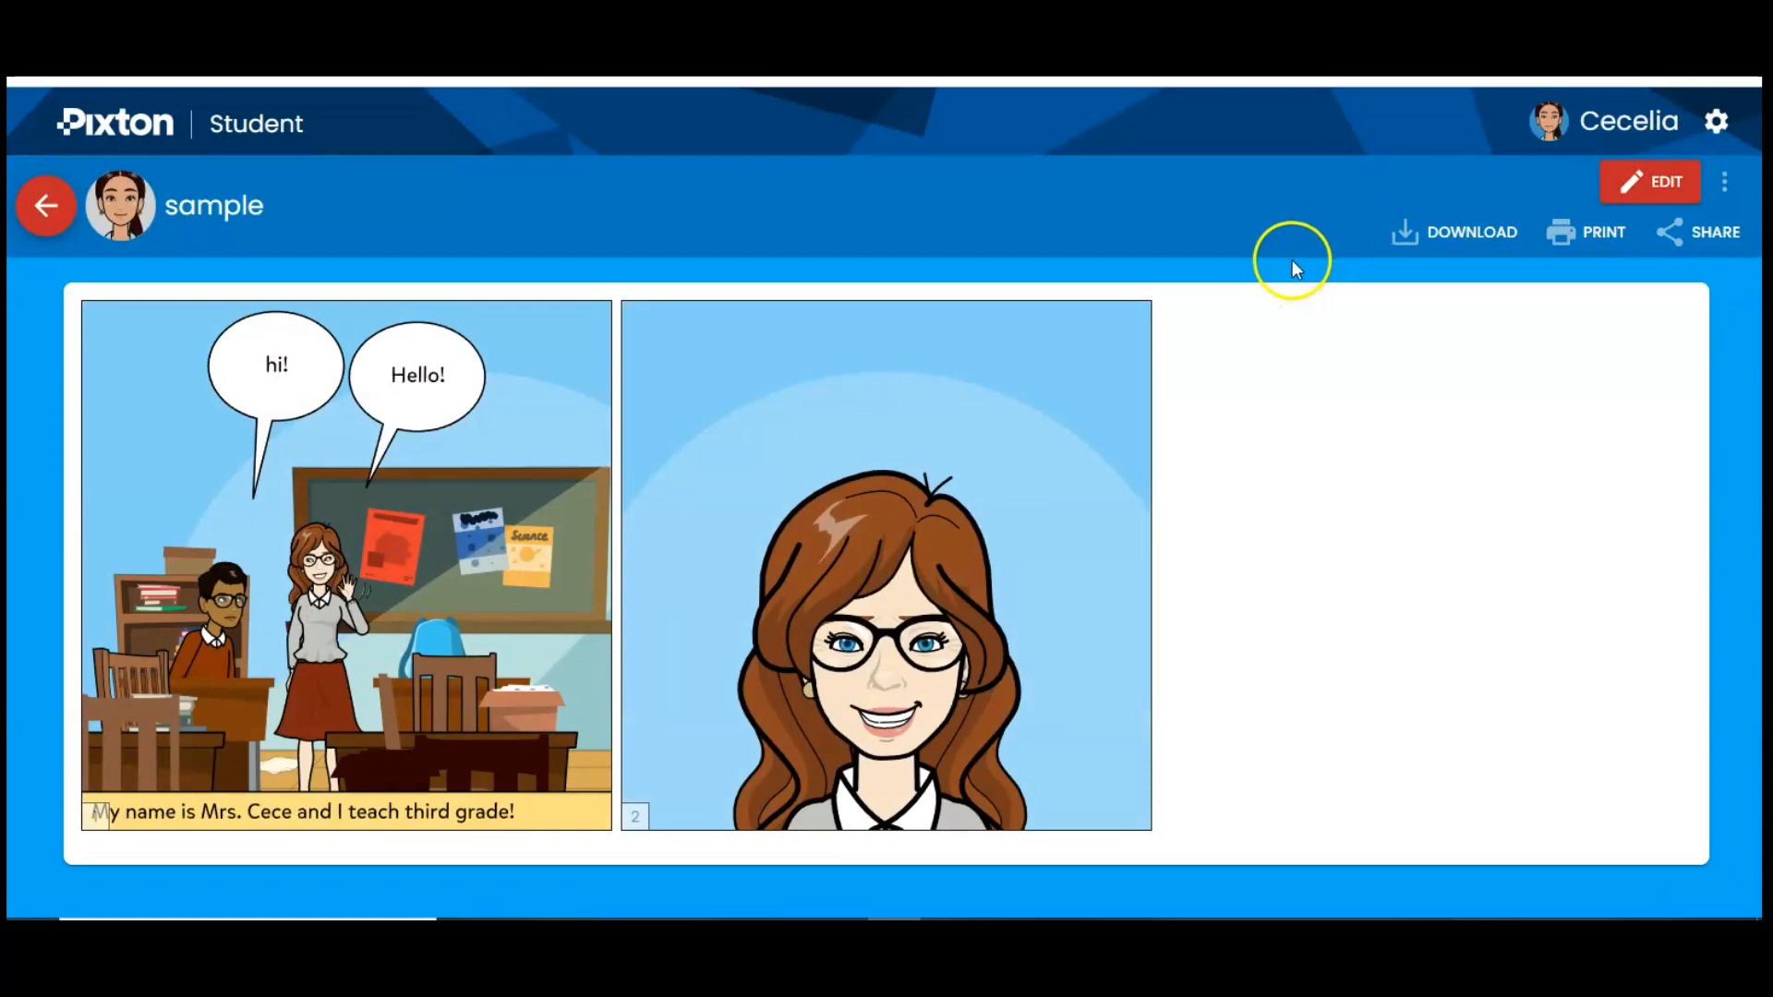
- Reopen the two-panel "sample" comic from the class's comic list in the editor, and return to the list
left_click(37, 220)
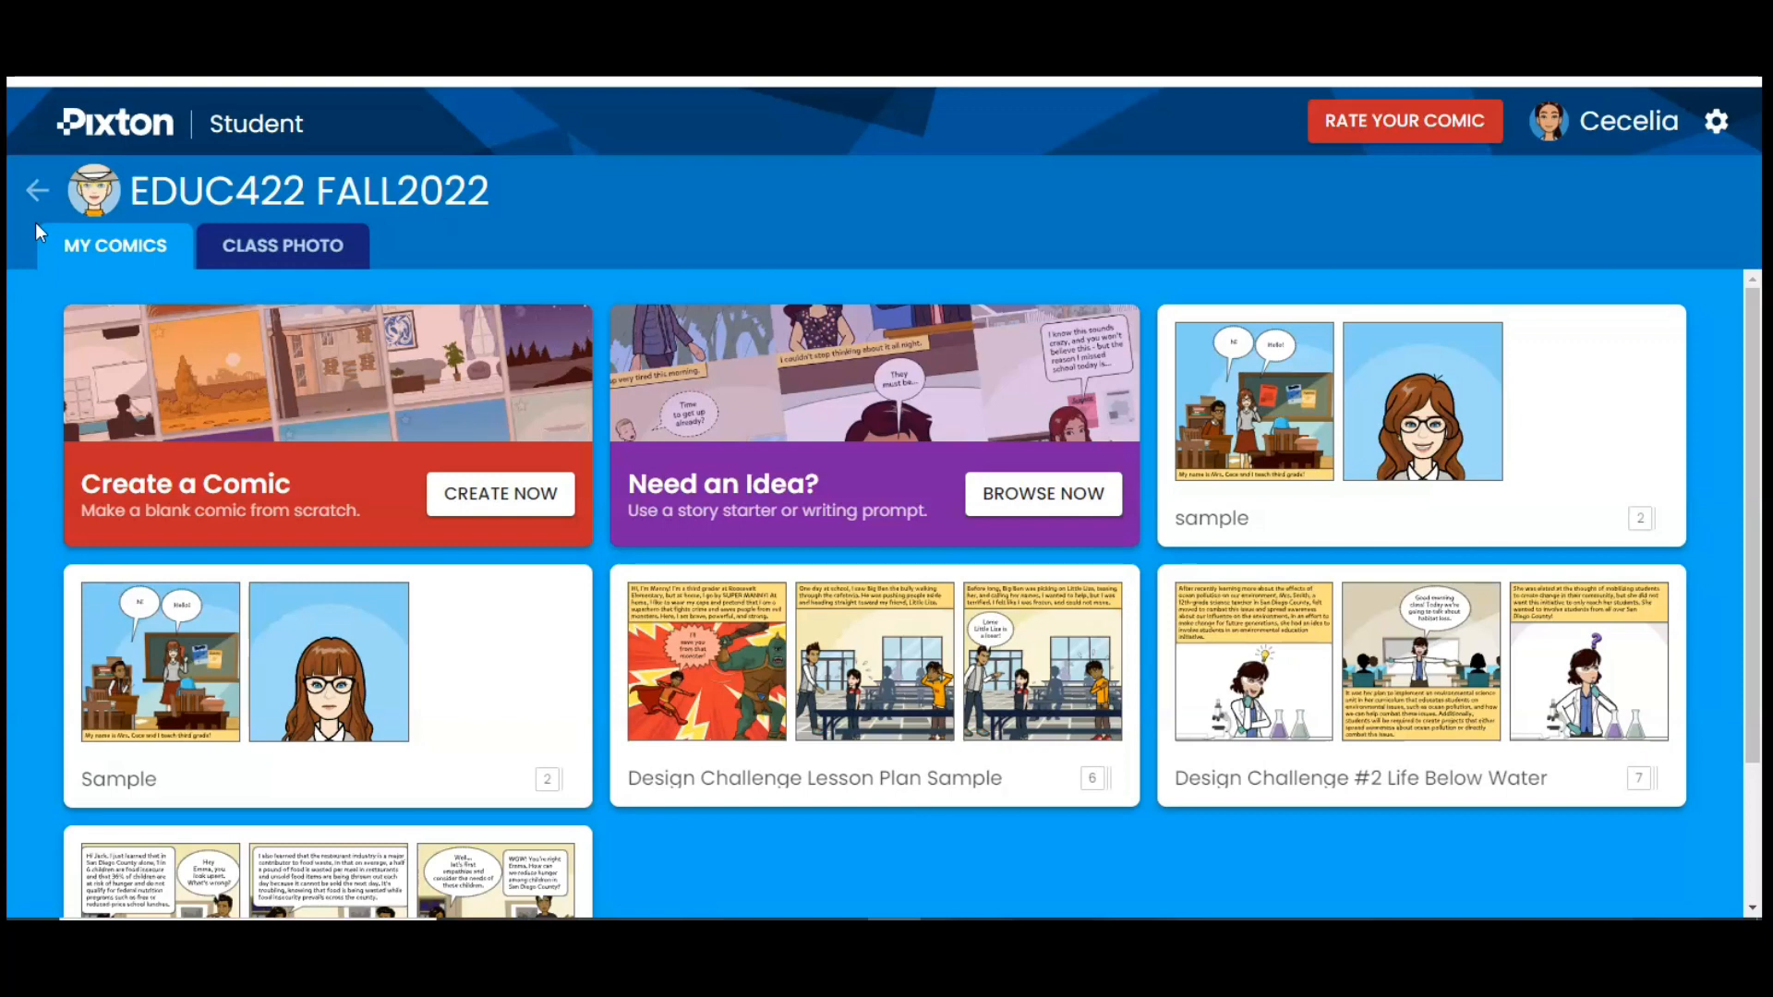
left_click(1273, 388)
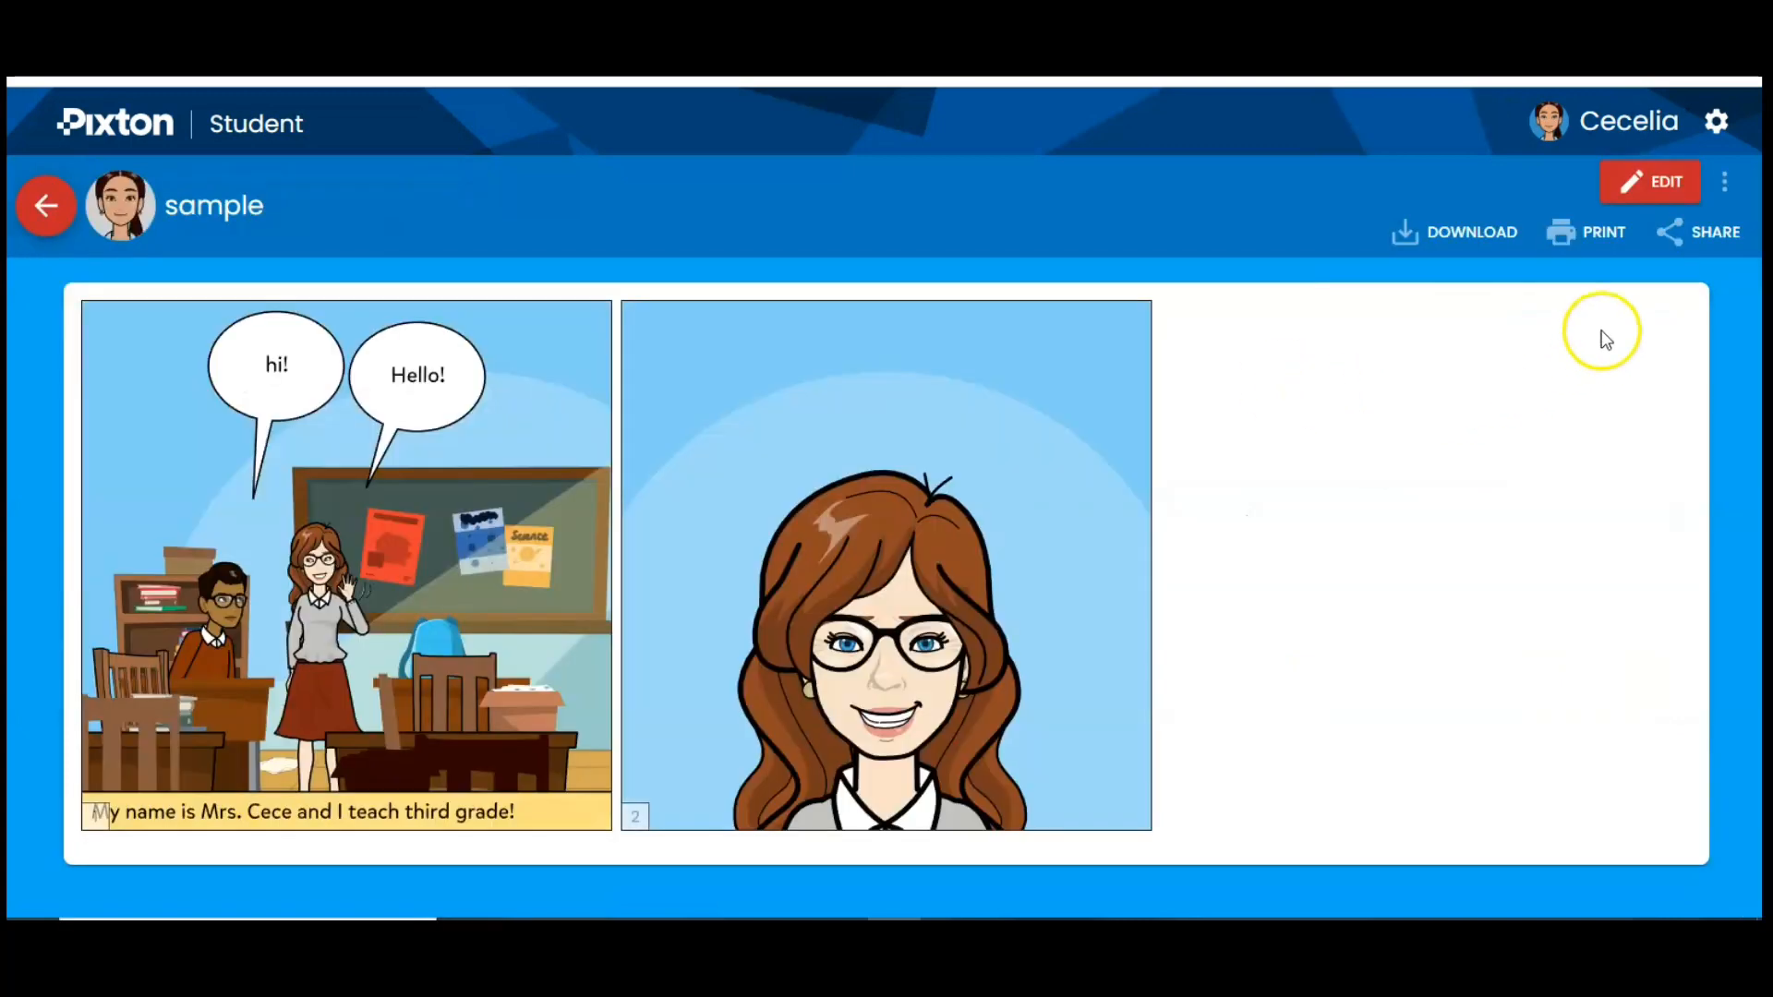
left_click(1650, 189)
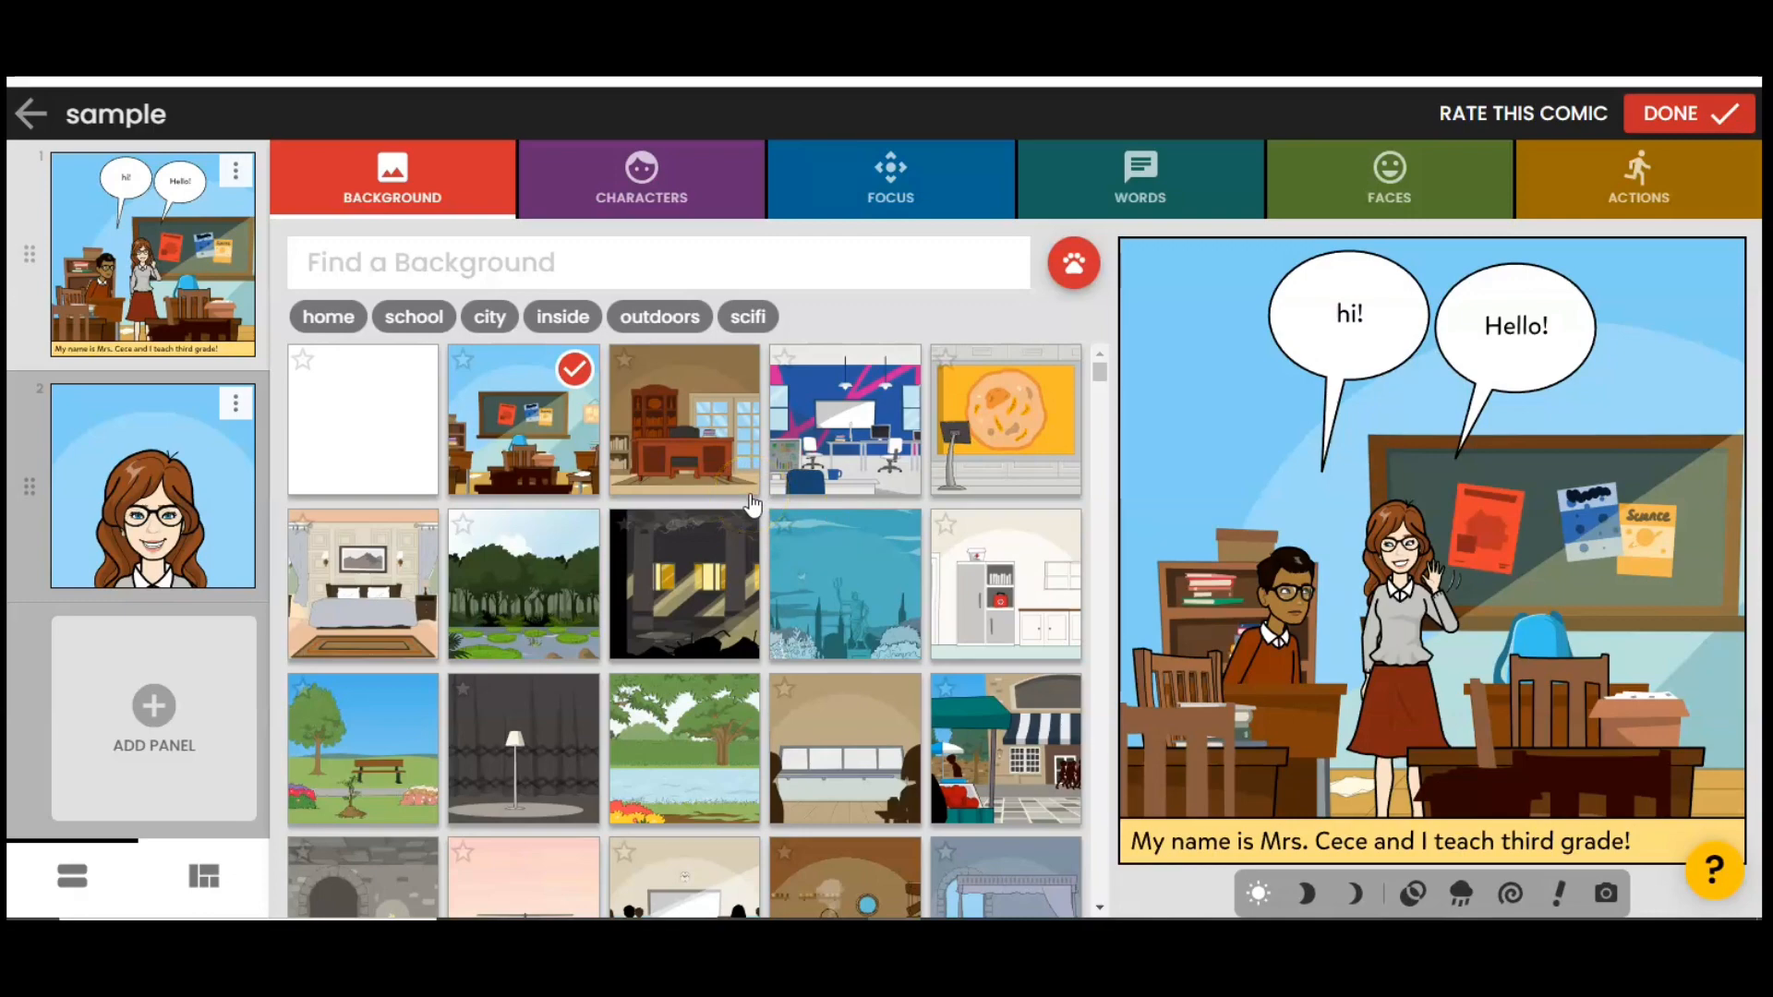
left_click(1675, 115)
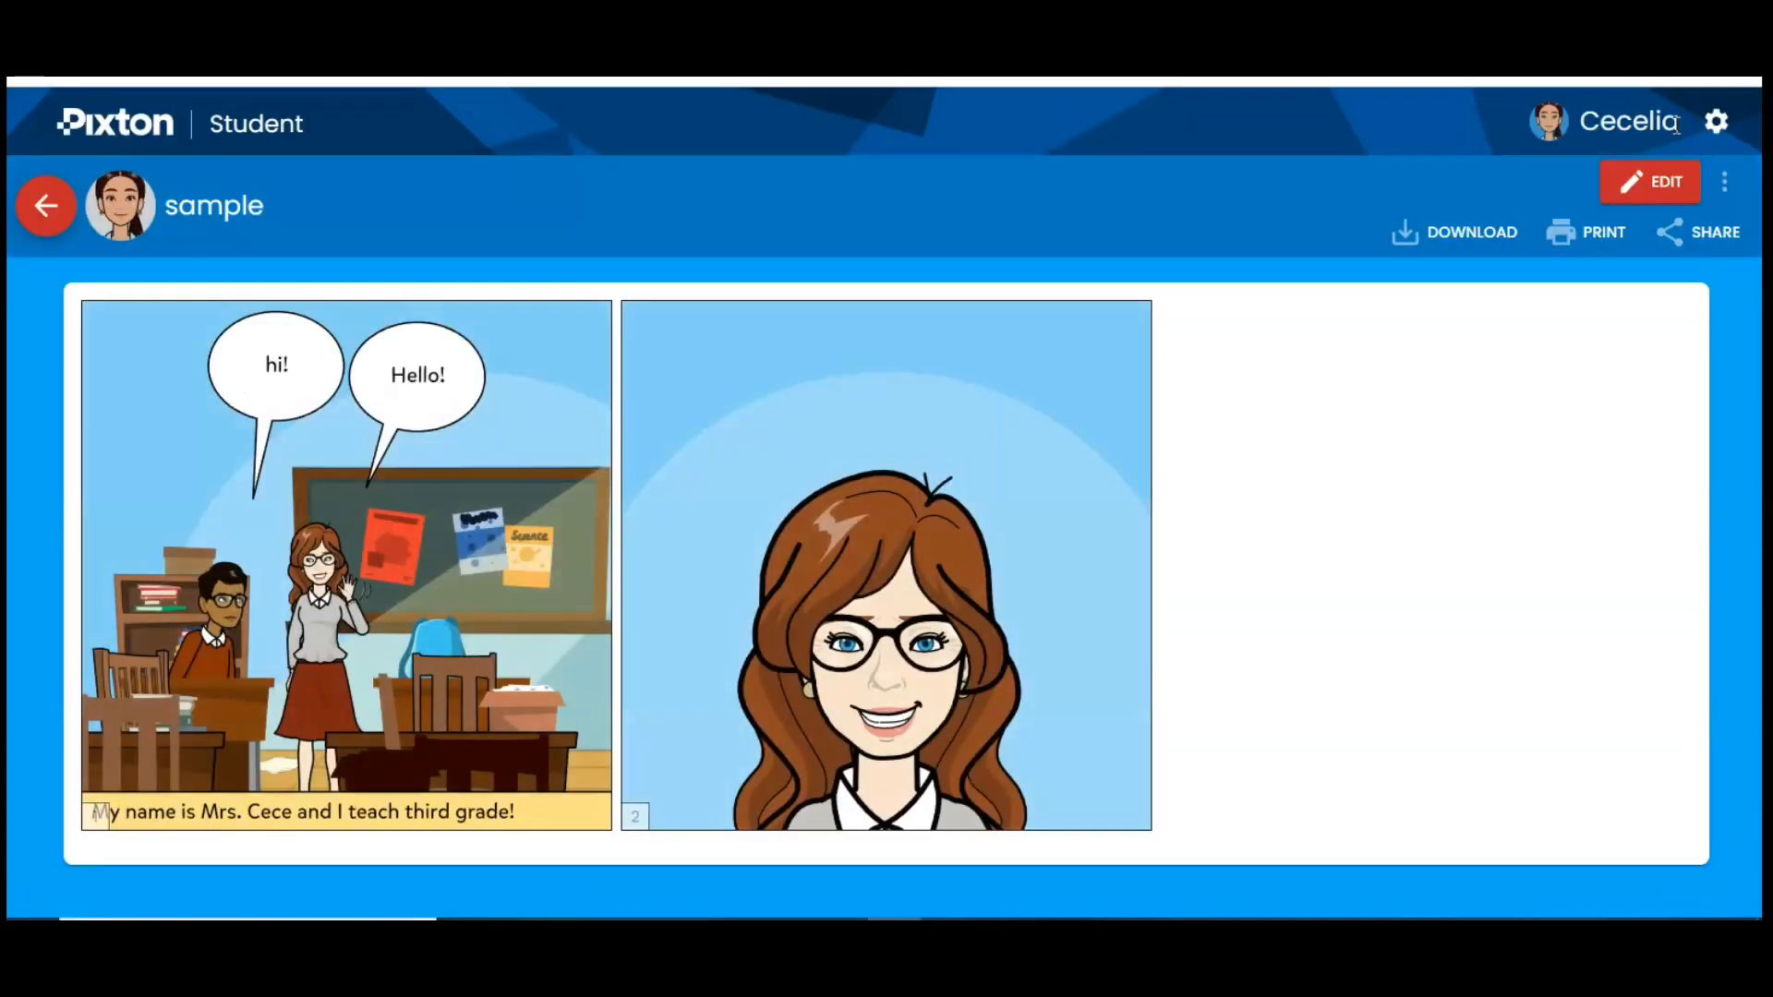
left_click(45, 203)
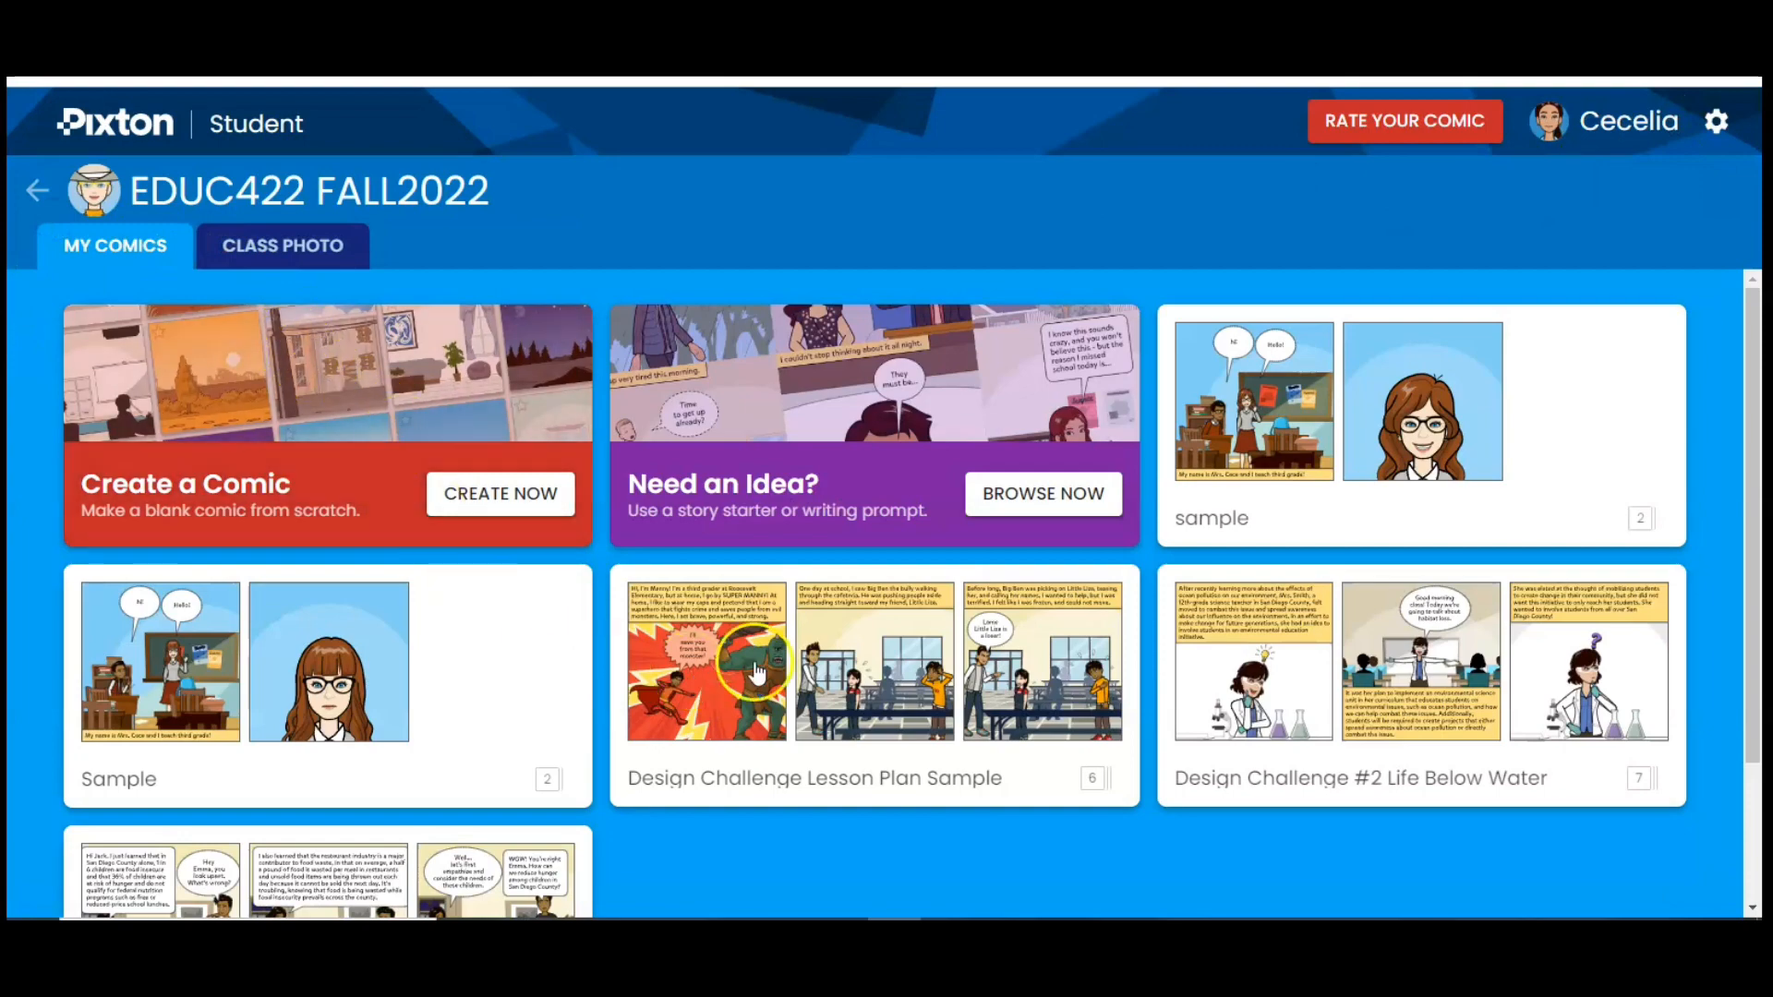
- Open the comic "Design Challenge Lesson Plan Sample" and read through its panels as an example
left_click(754, 666)
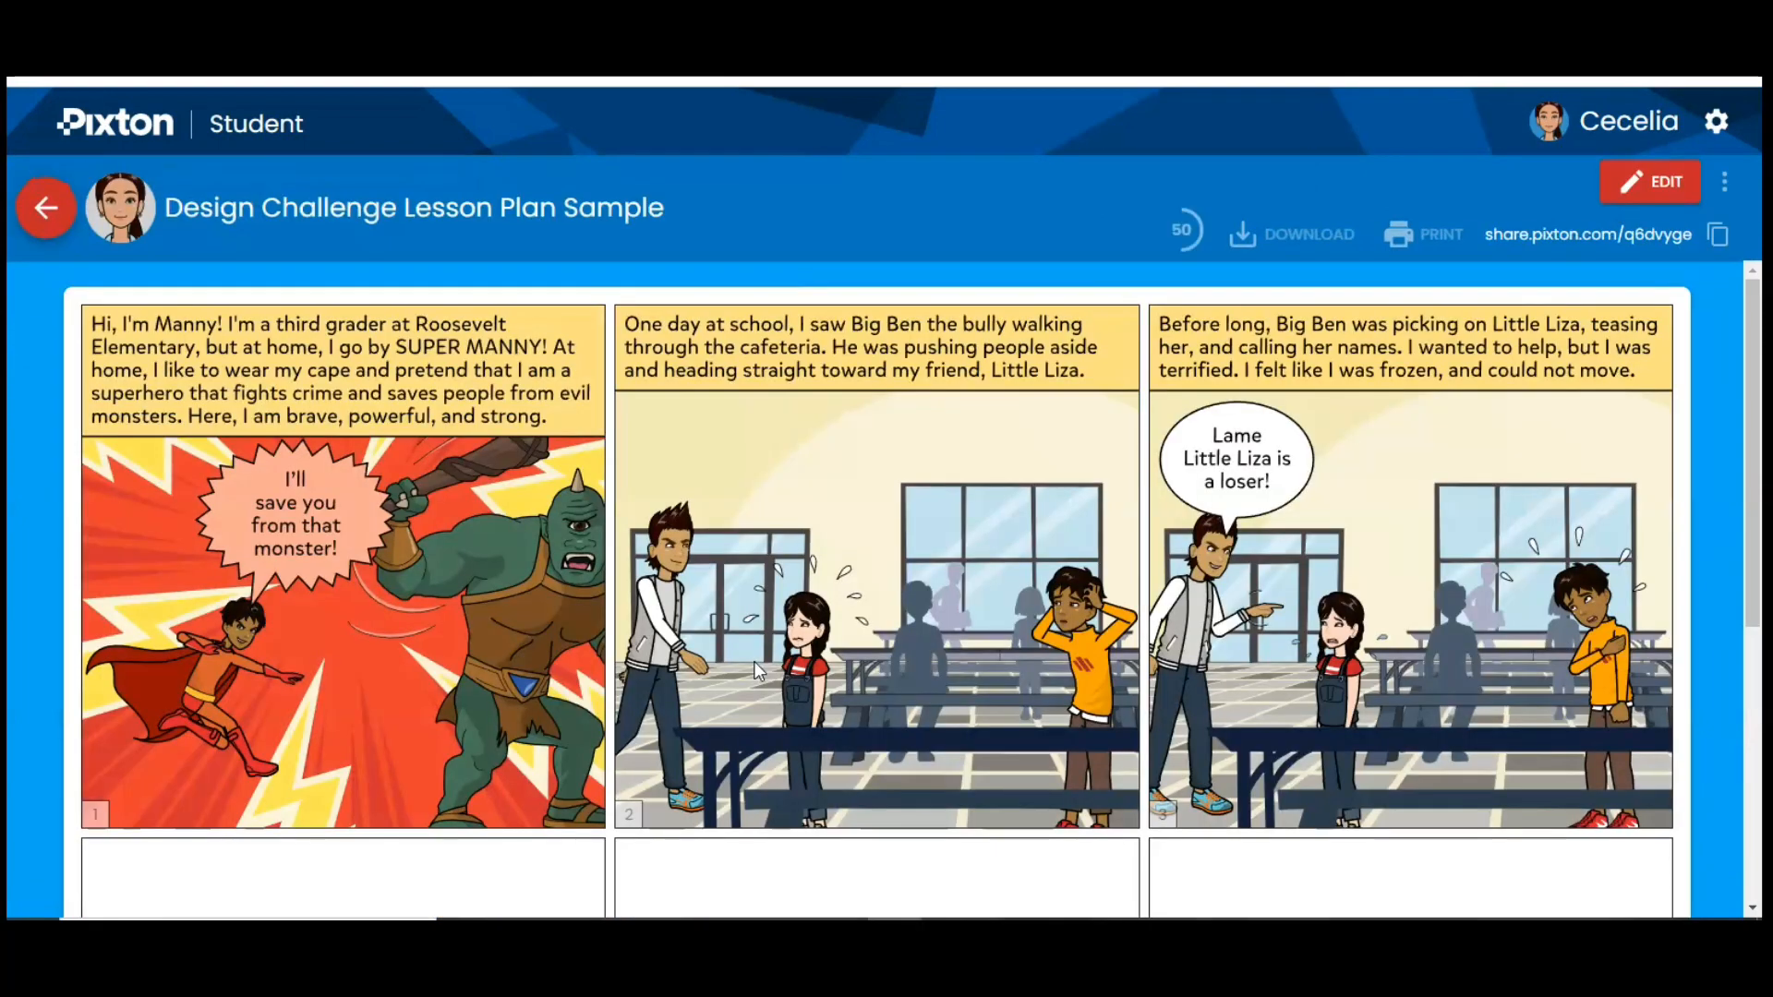
left_click(873, 753)
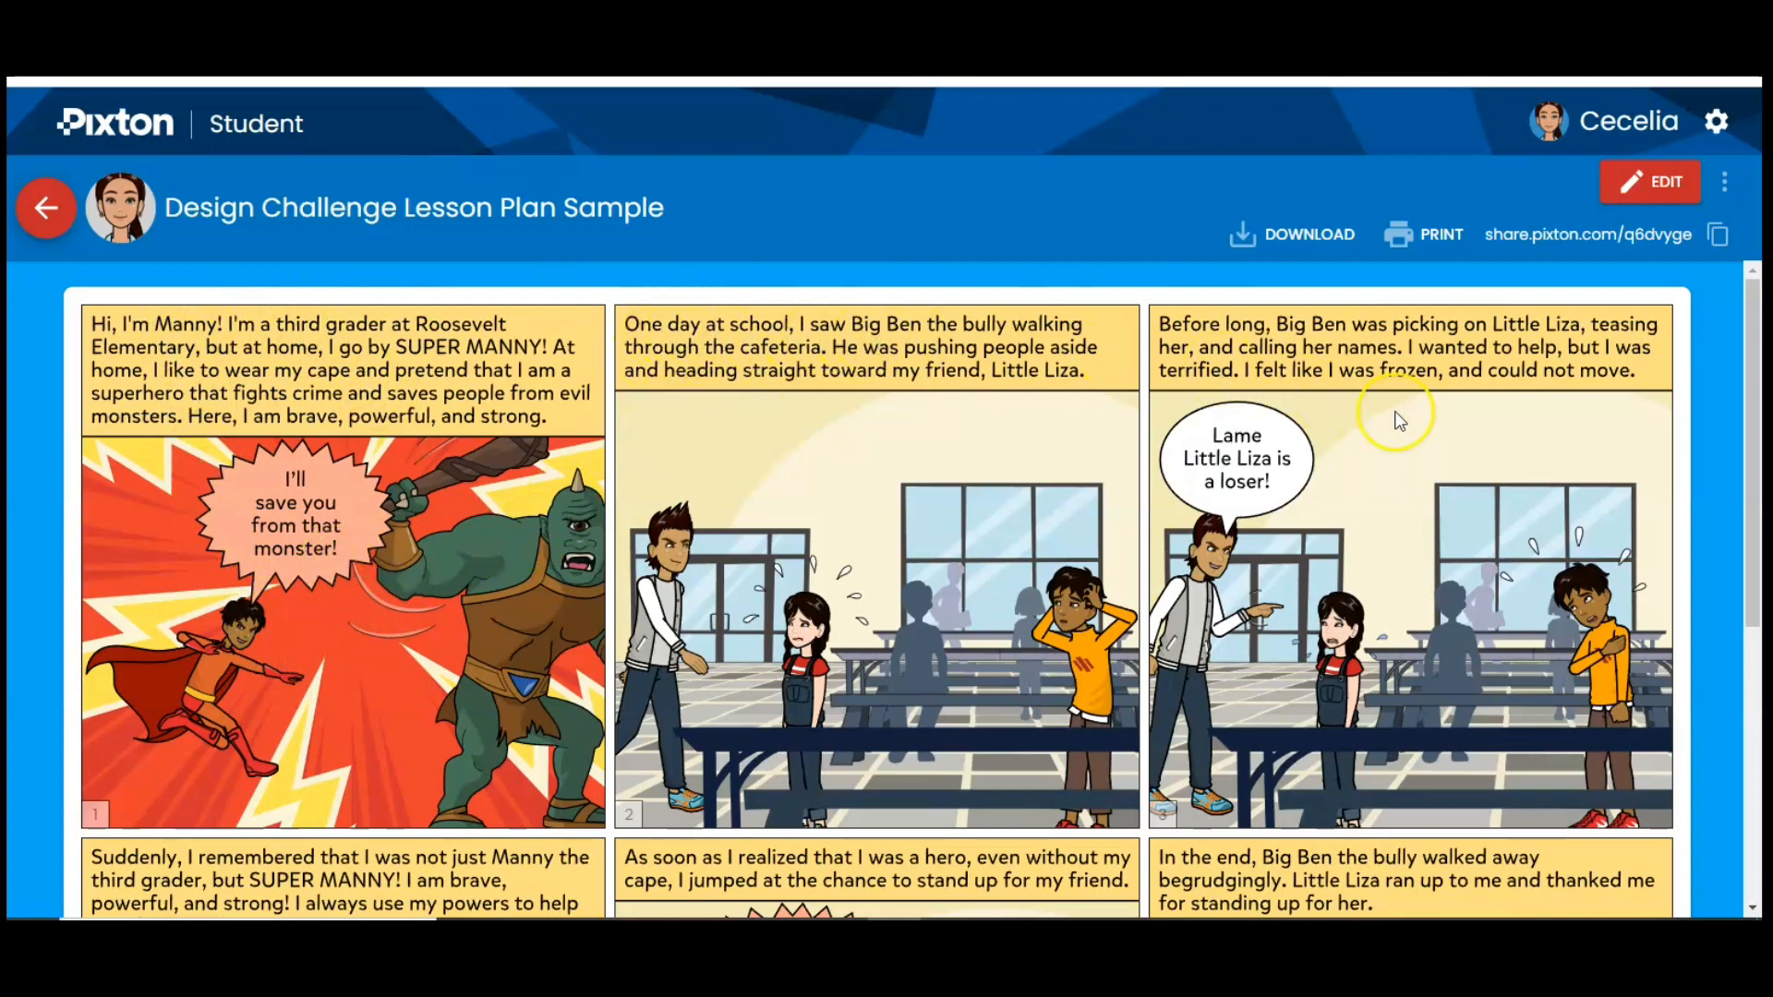
scroll(1345, 477, "down", 1)
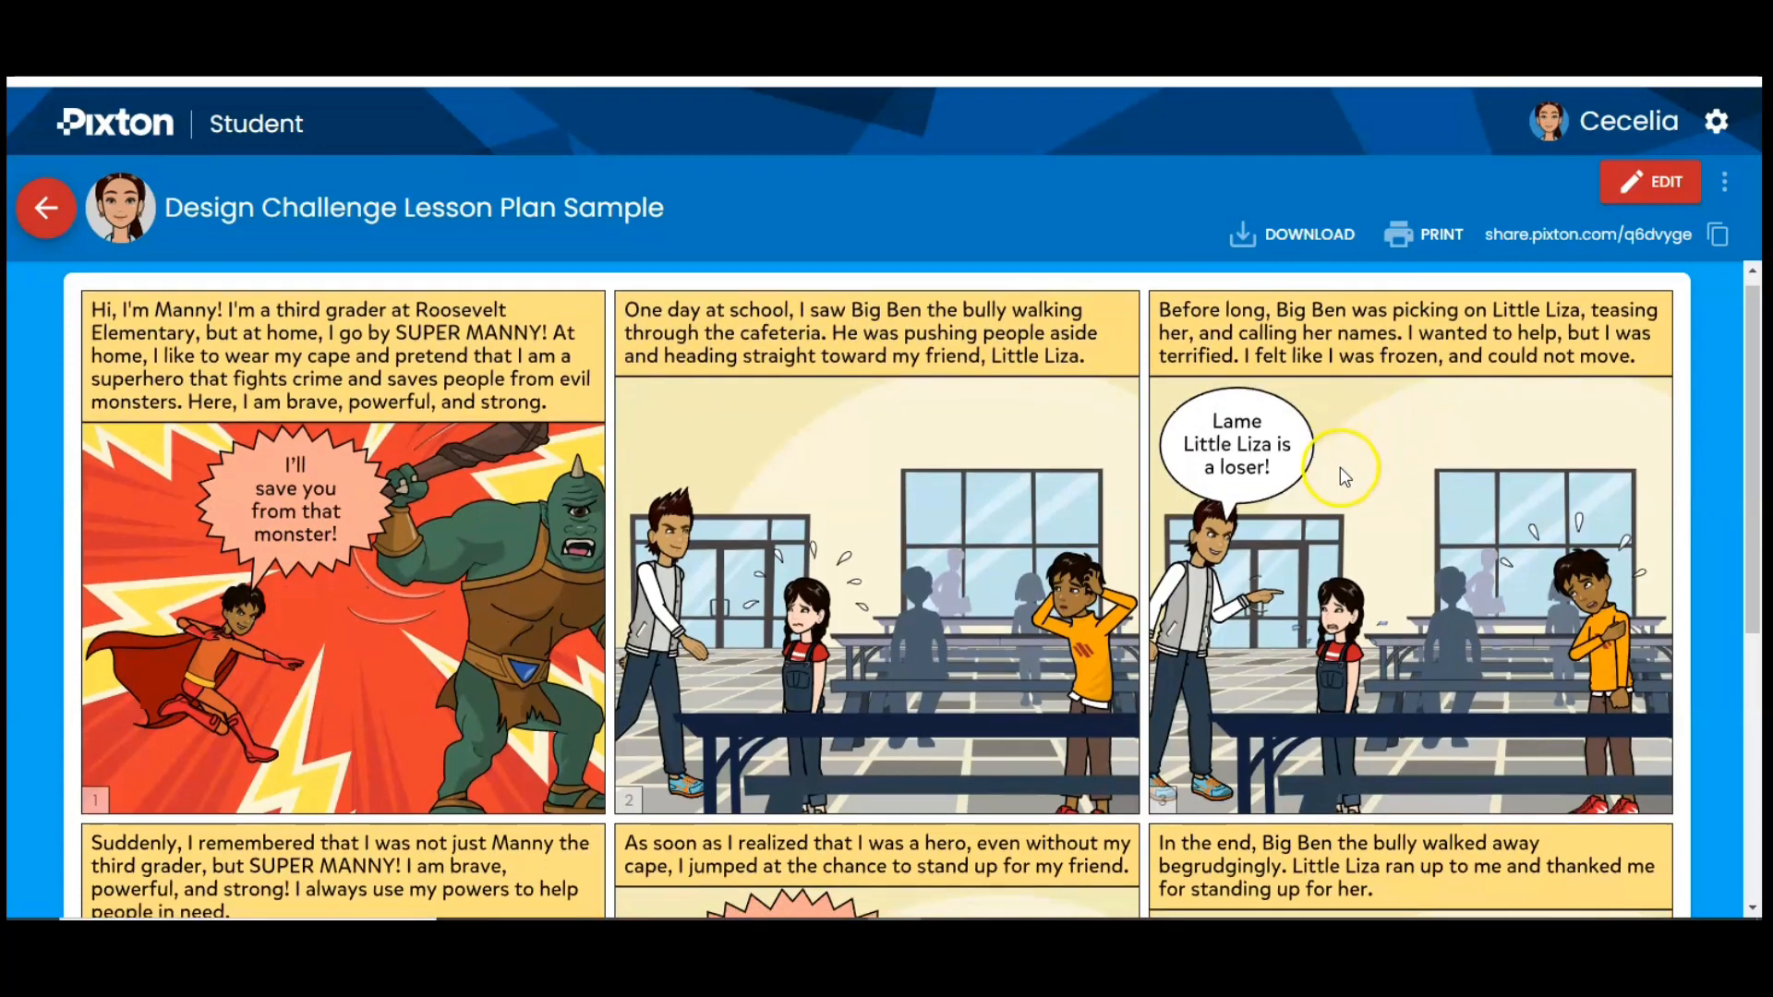